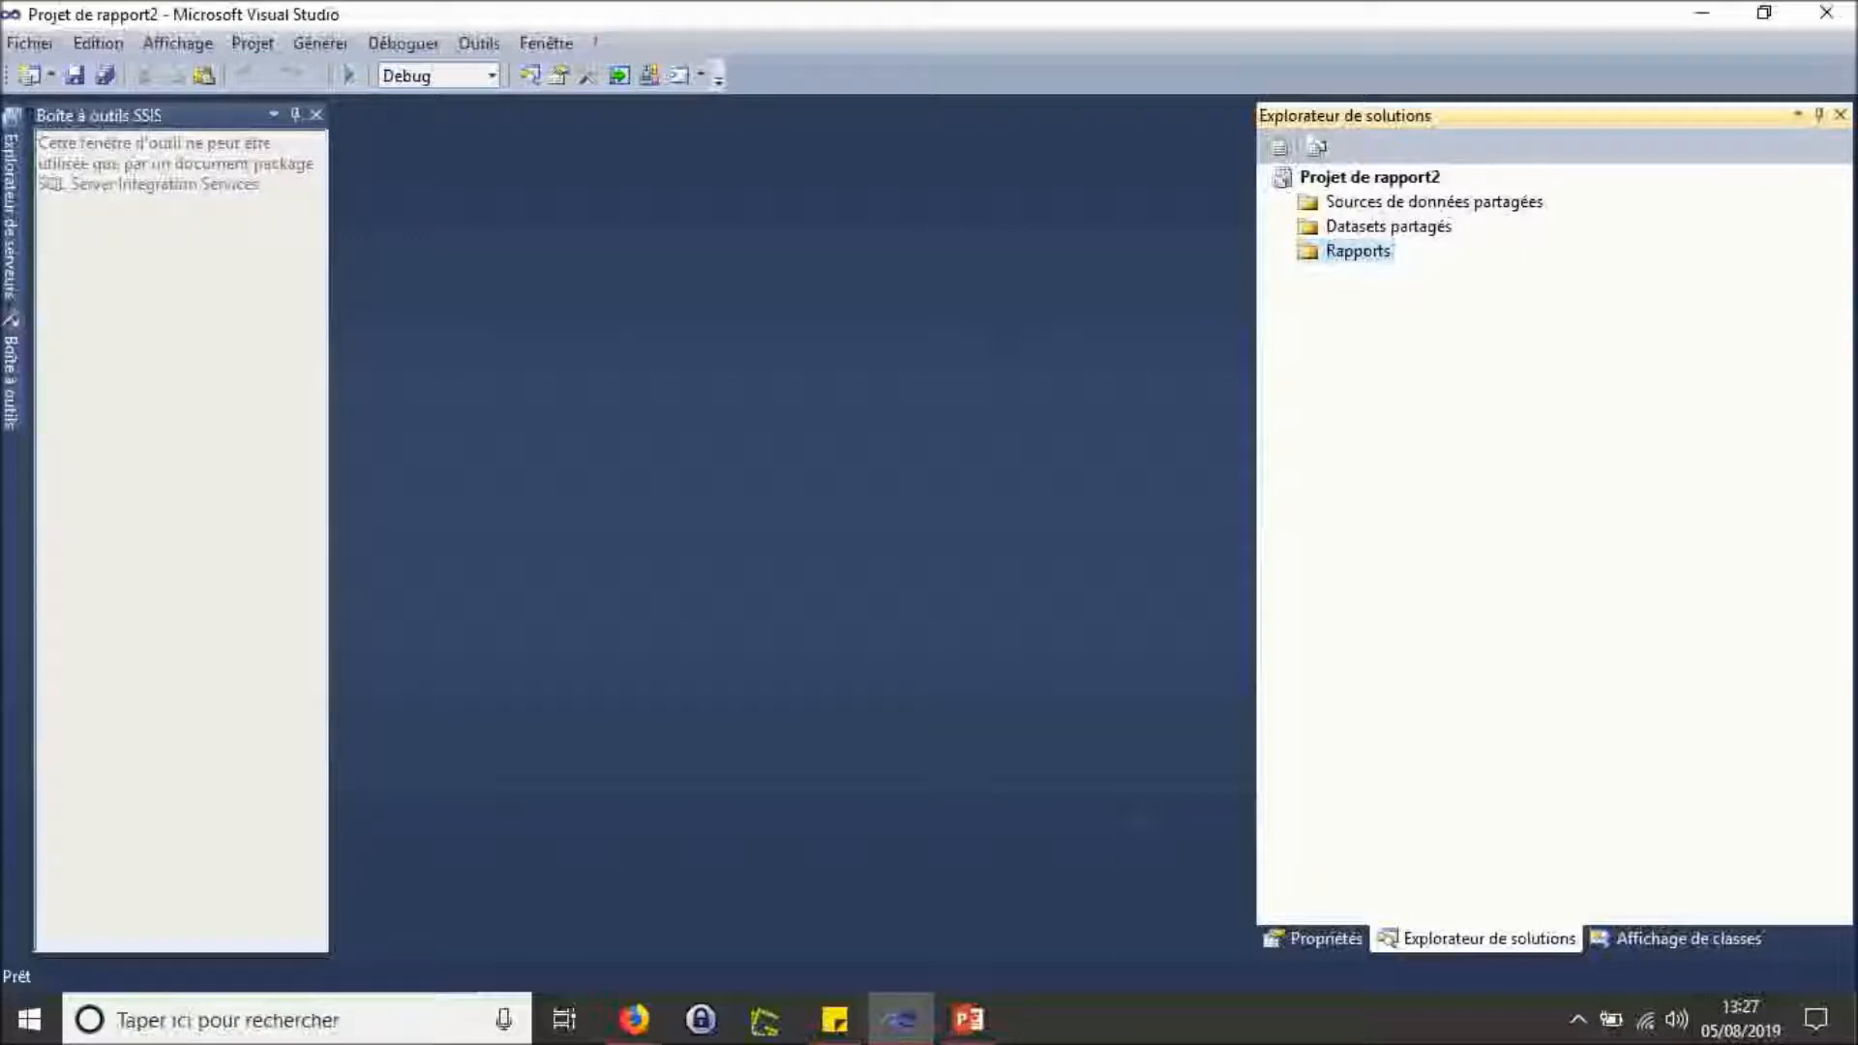
# Step: Add a new blank report to the project's Rapports folder, keeping the default file name
pyautogui.rightClick(1360, 252)
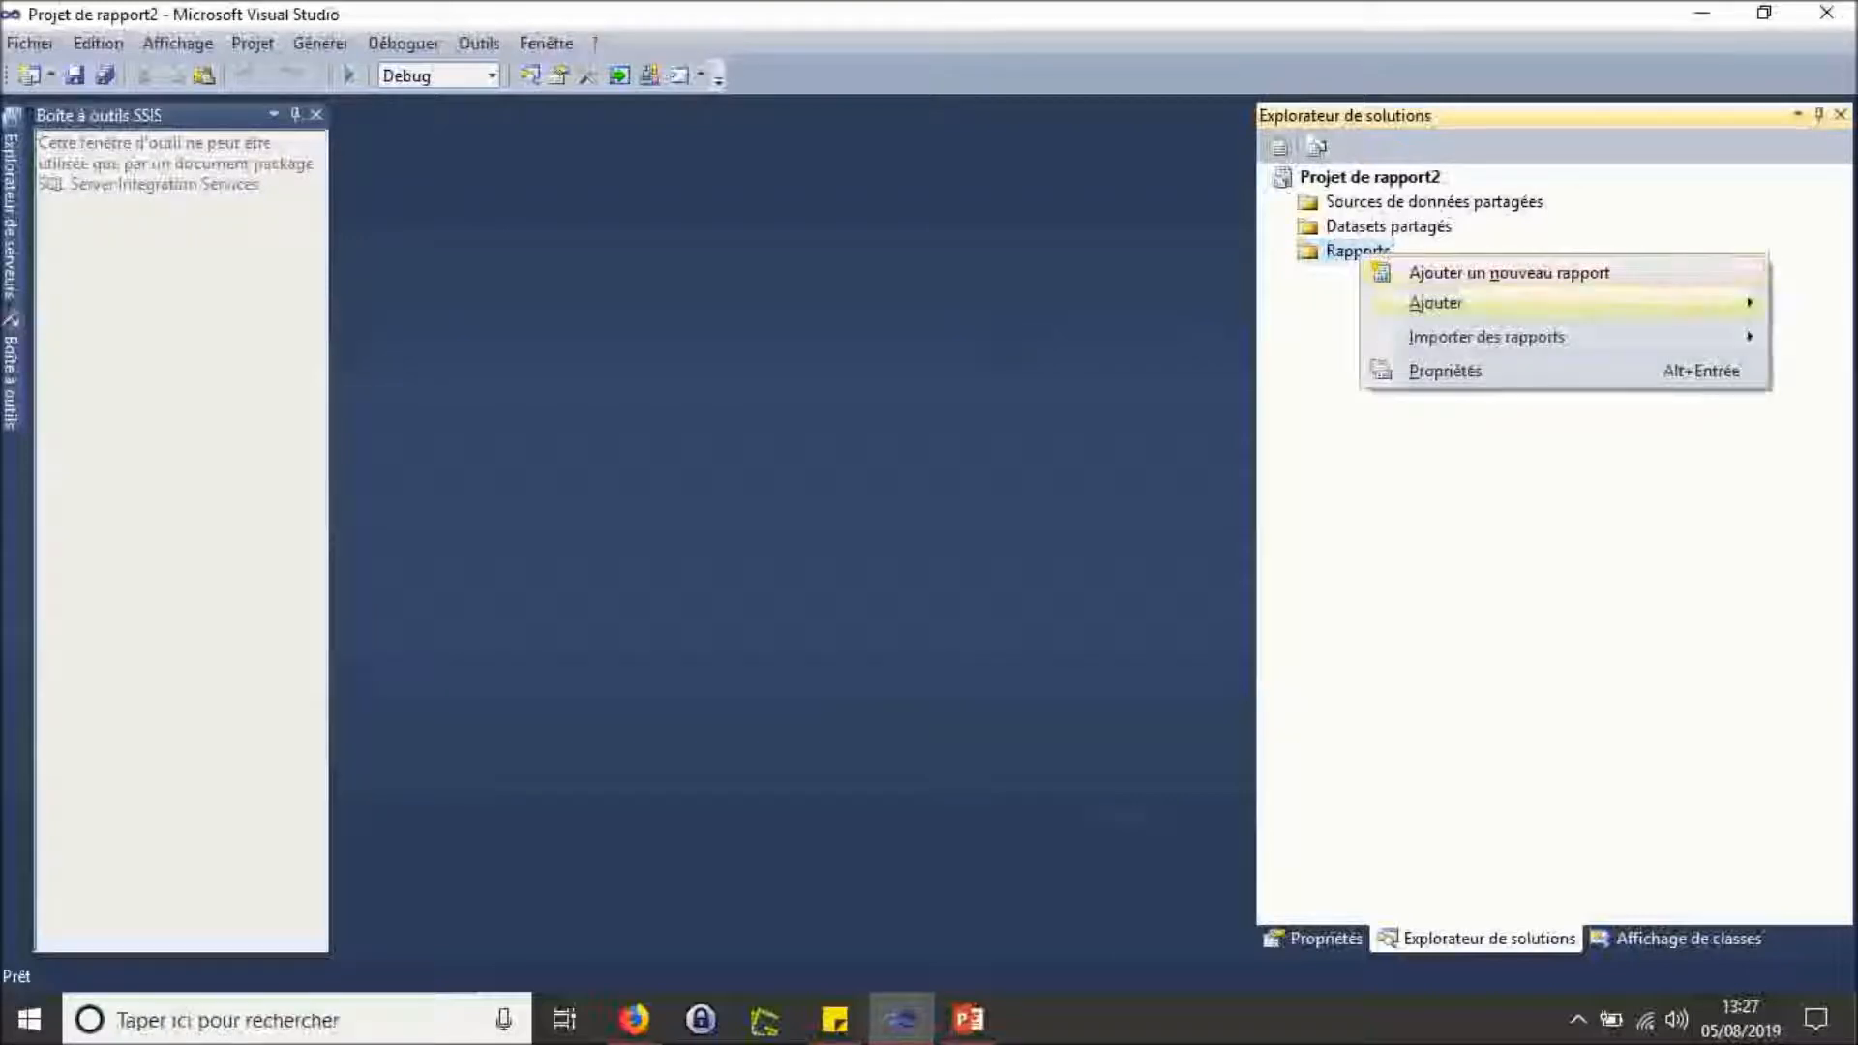
pyautogui.moveTo(1435, 302)
pyautogui.click(1127, 307)
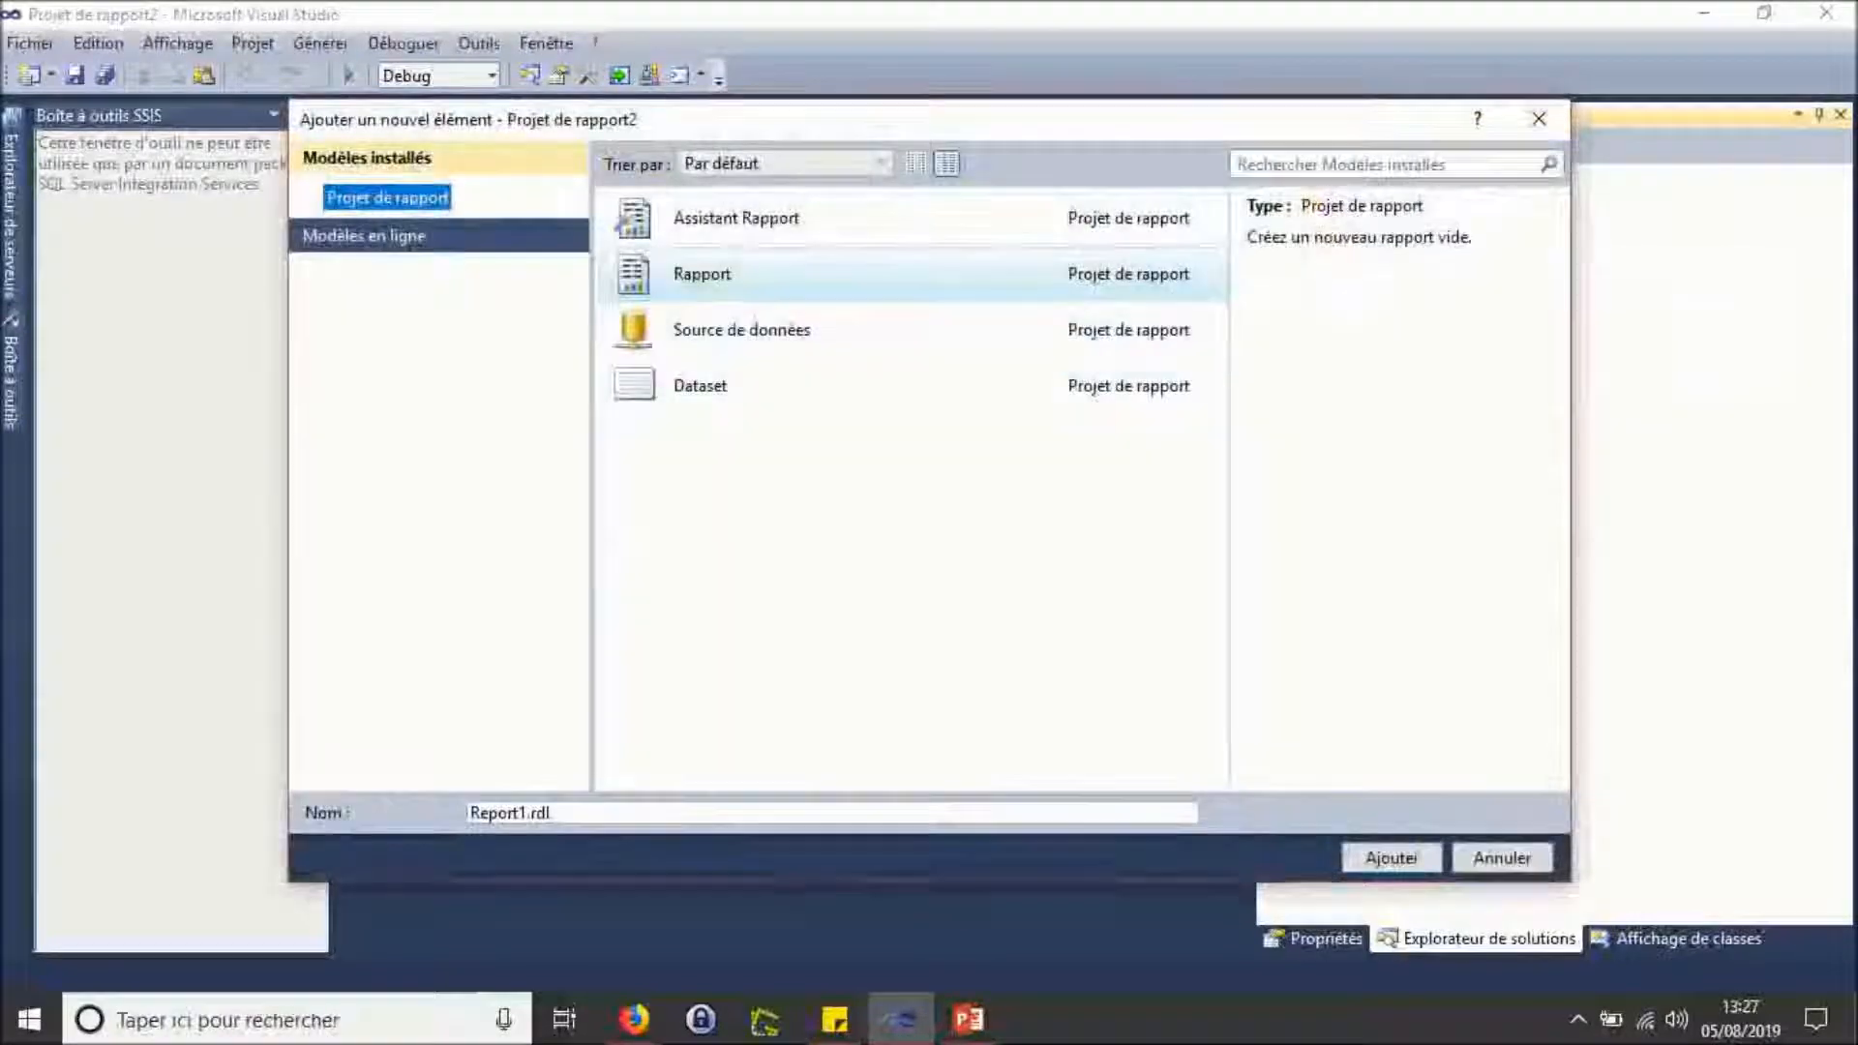
pyautogui.doubleClick(1127, 276)
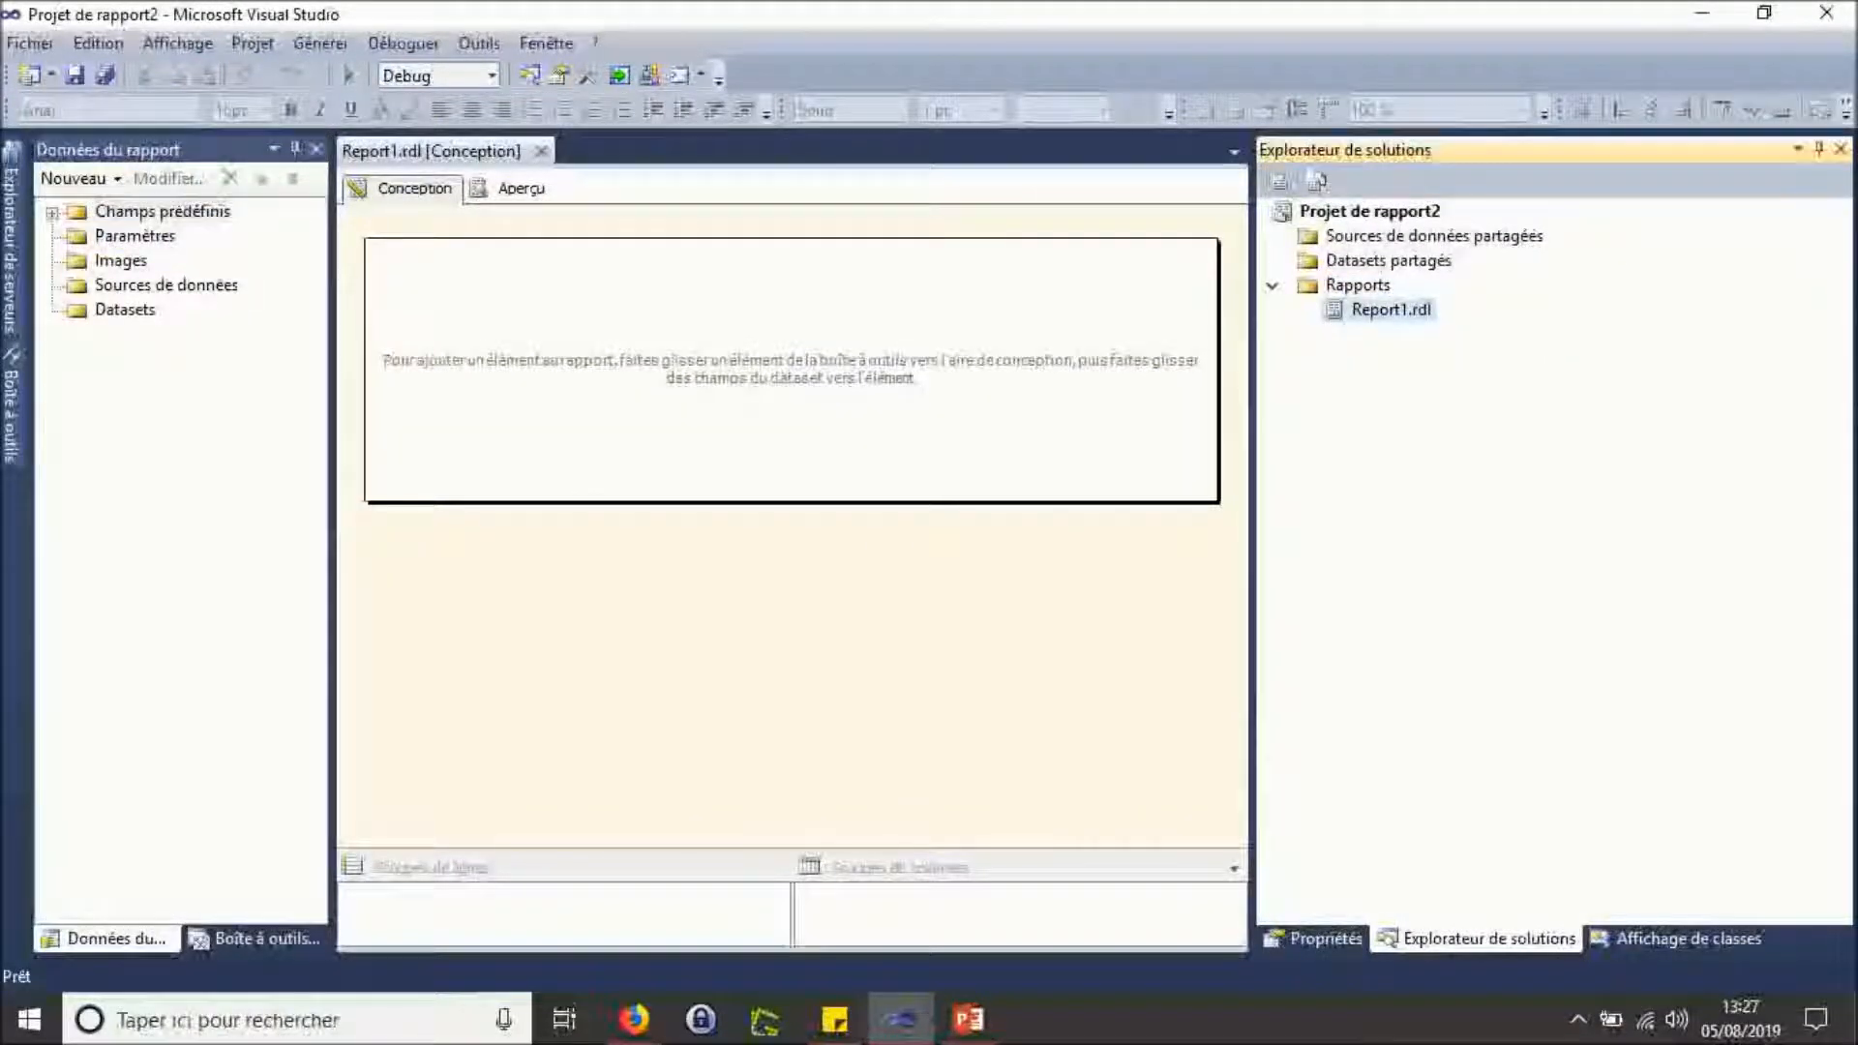
# Step: Rename the new report file as CA-COMMERCIAUX.rdl
pyautogui.moveTo(1409, 309); pyautogui.dragTo(1353, 311)
pyautogui.write('CA')
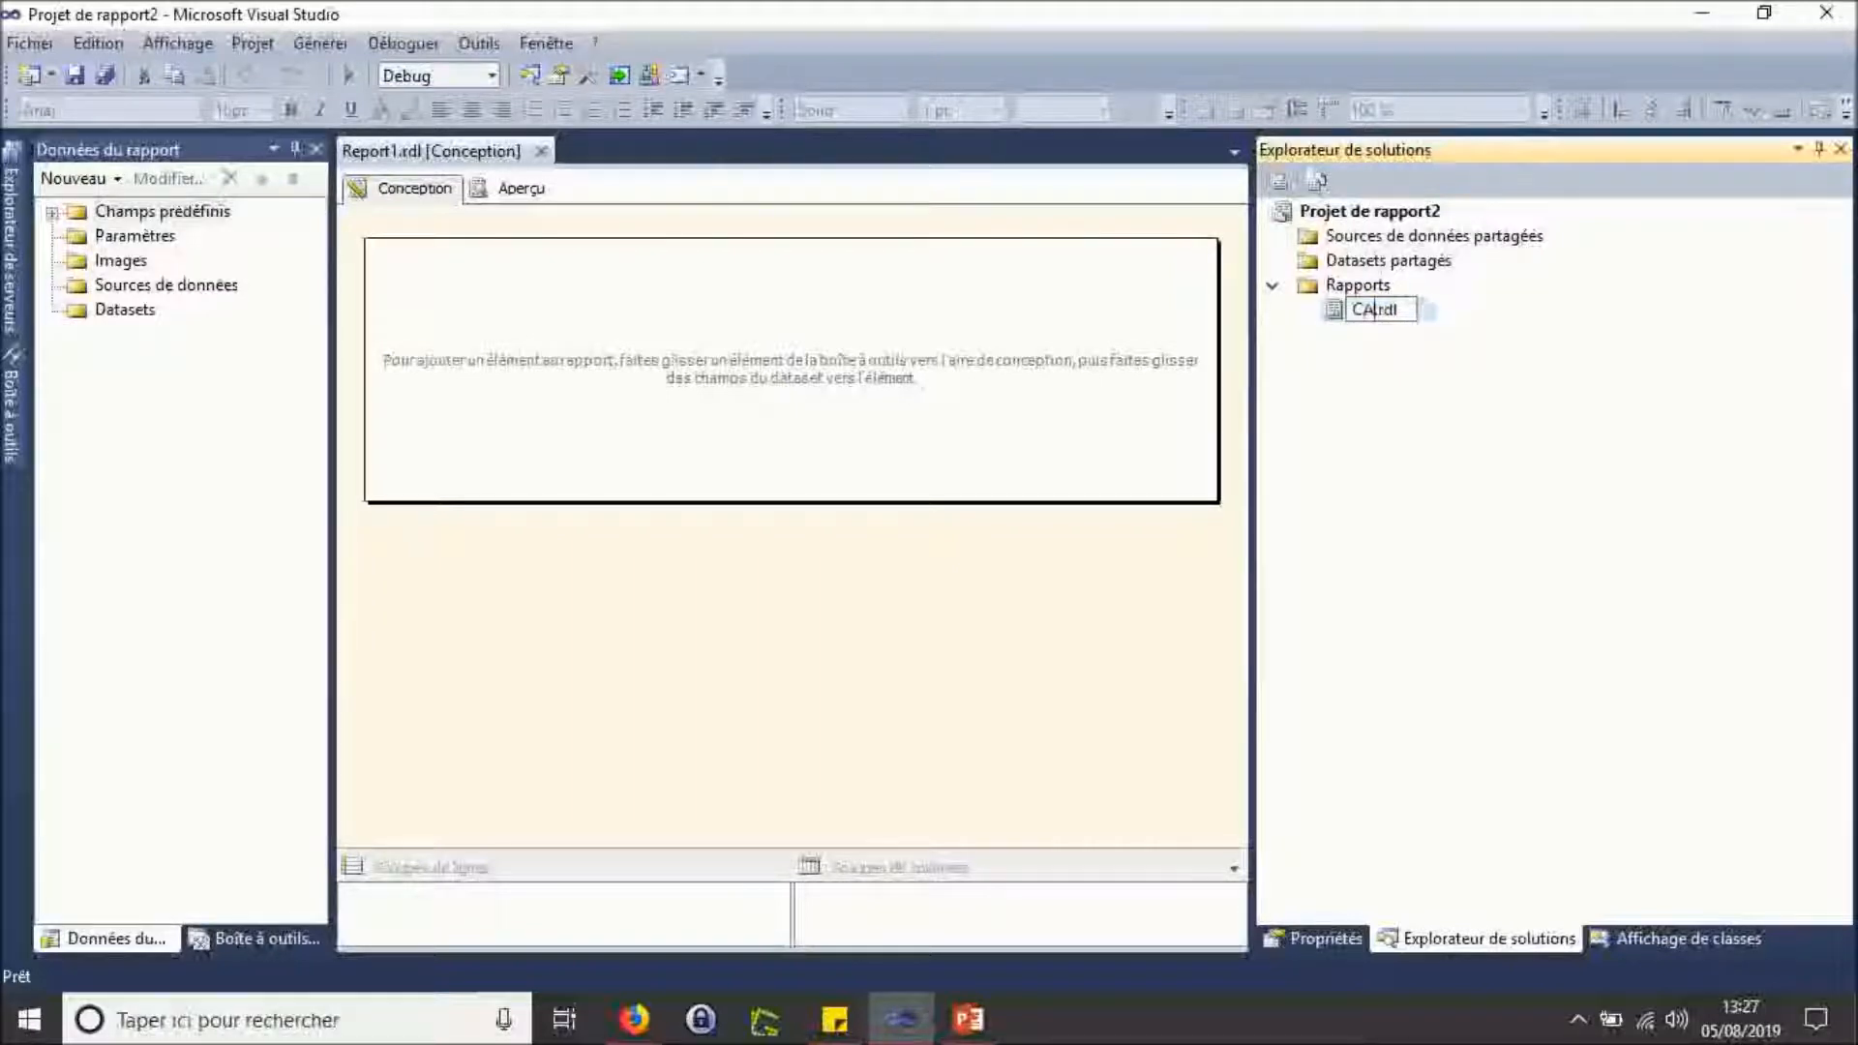
pyautogui.write('-COMMERCI')
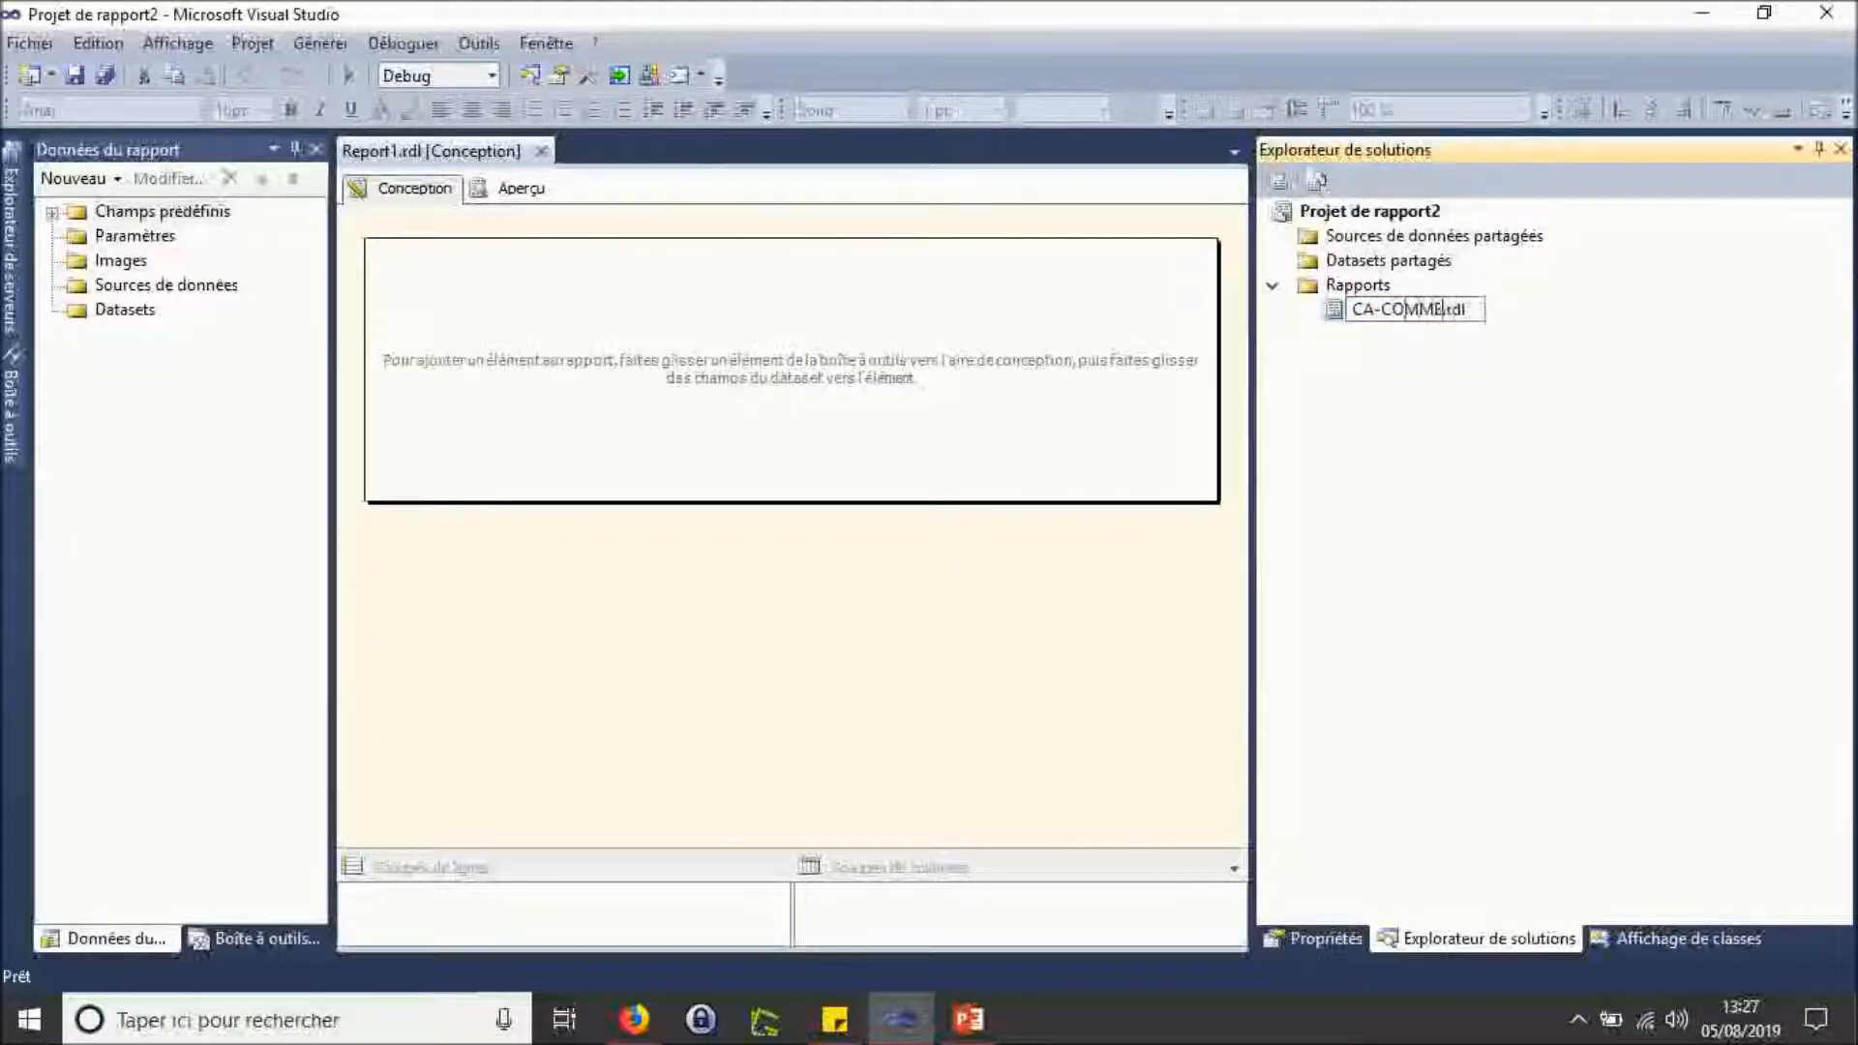
pyautogui.write('AUX')
pyautogui.press('Return')
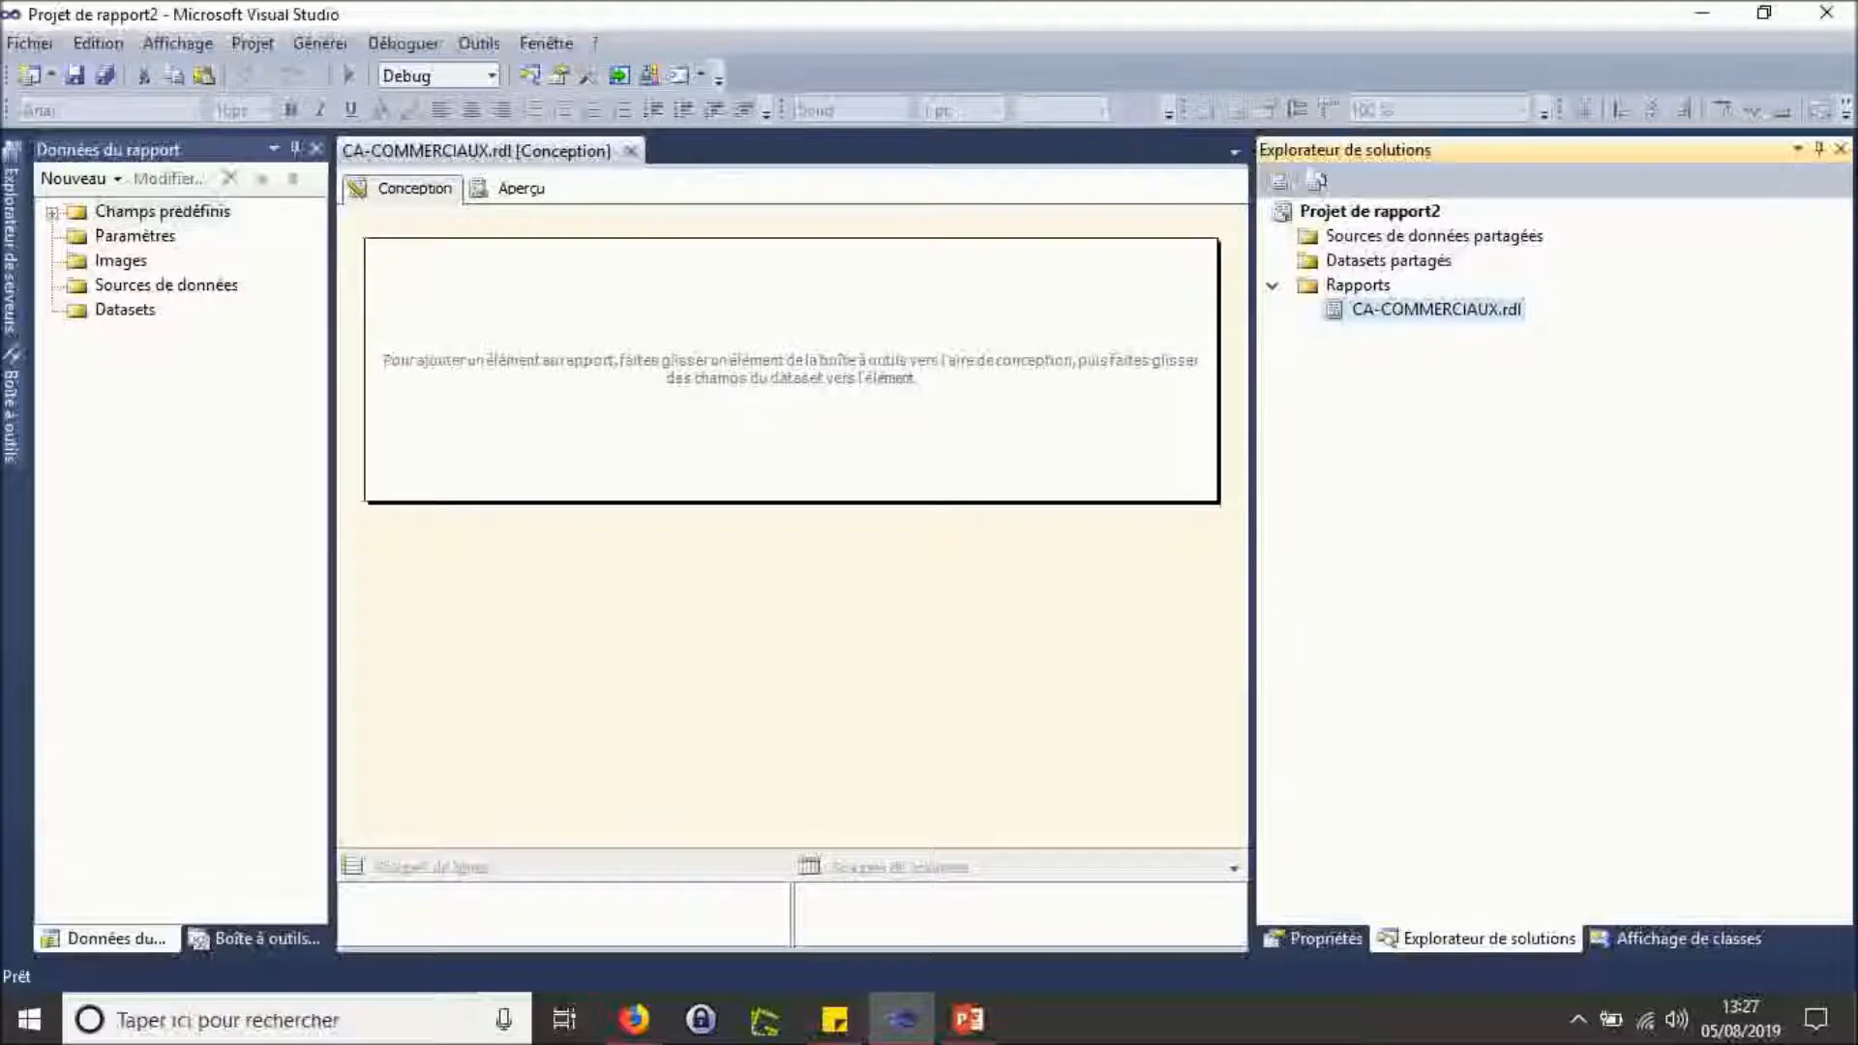
# Step: Add a report data source named ADW_ACCESS with an embedded connection of type ODBC
pyautogui.rightClick(167, 284)
pyautogui.click(329, 310)
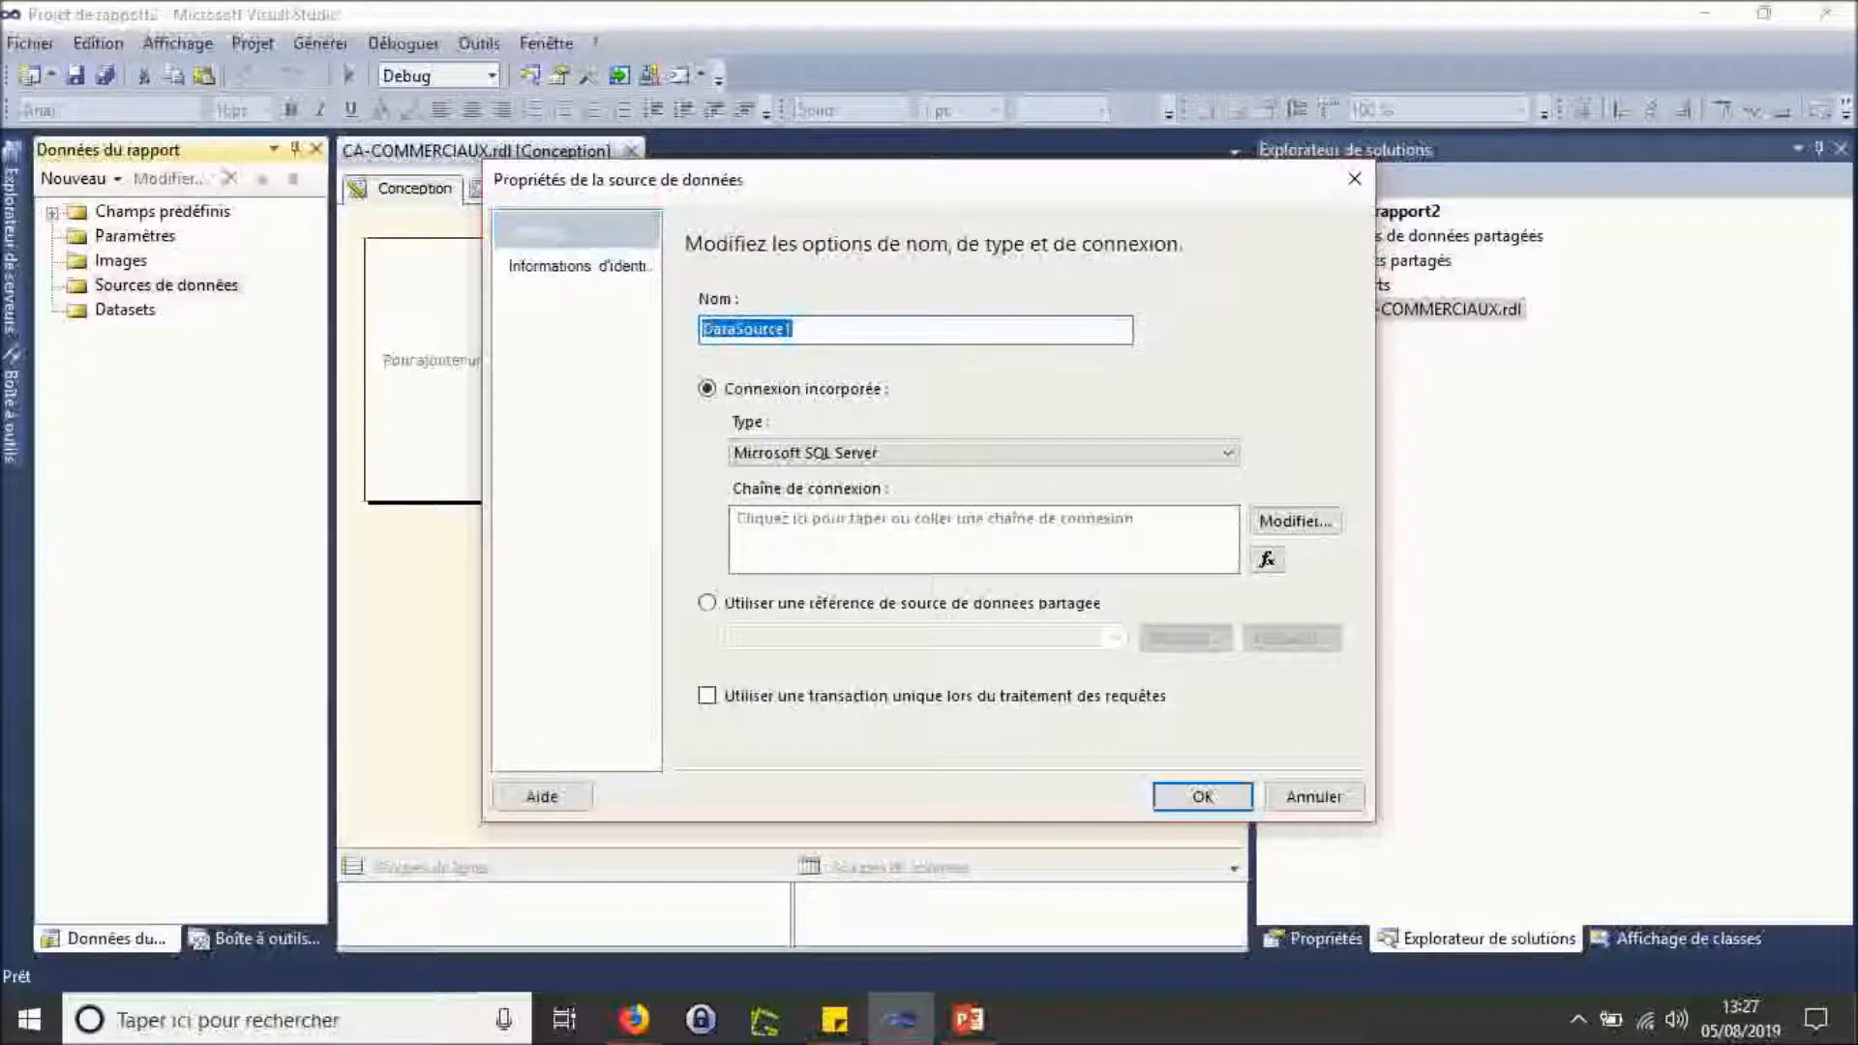
pyautogui.write('AD')
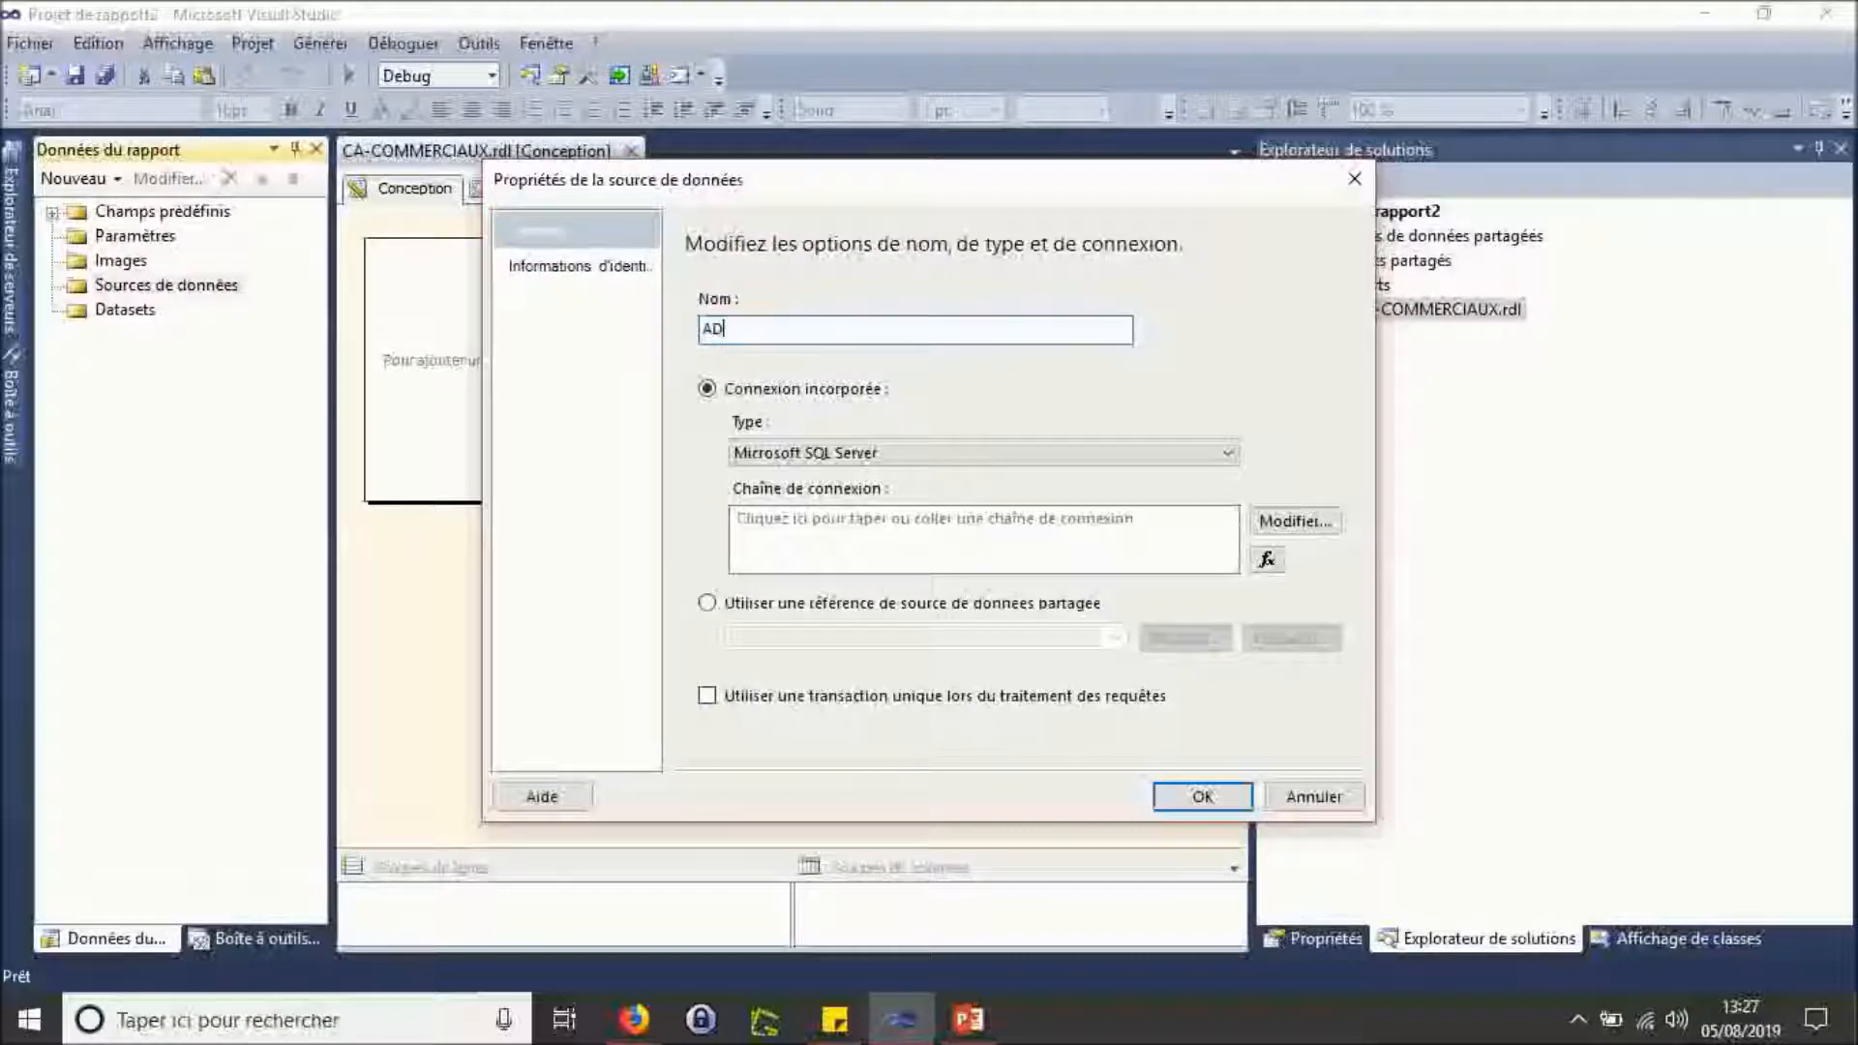
pyautogui.write('W_ACCESS')
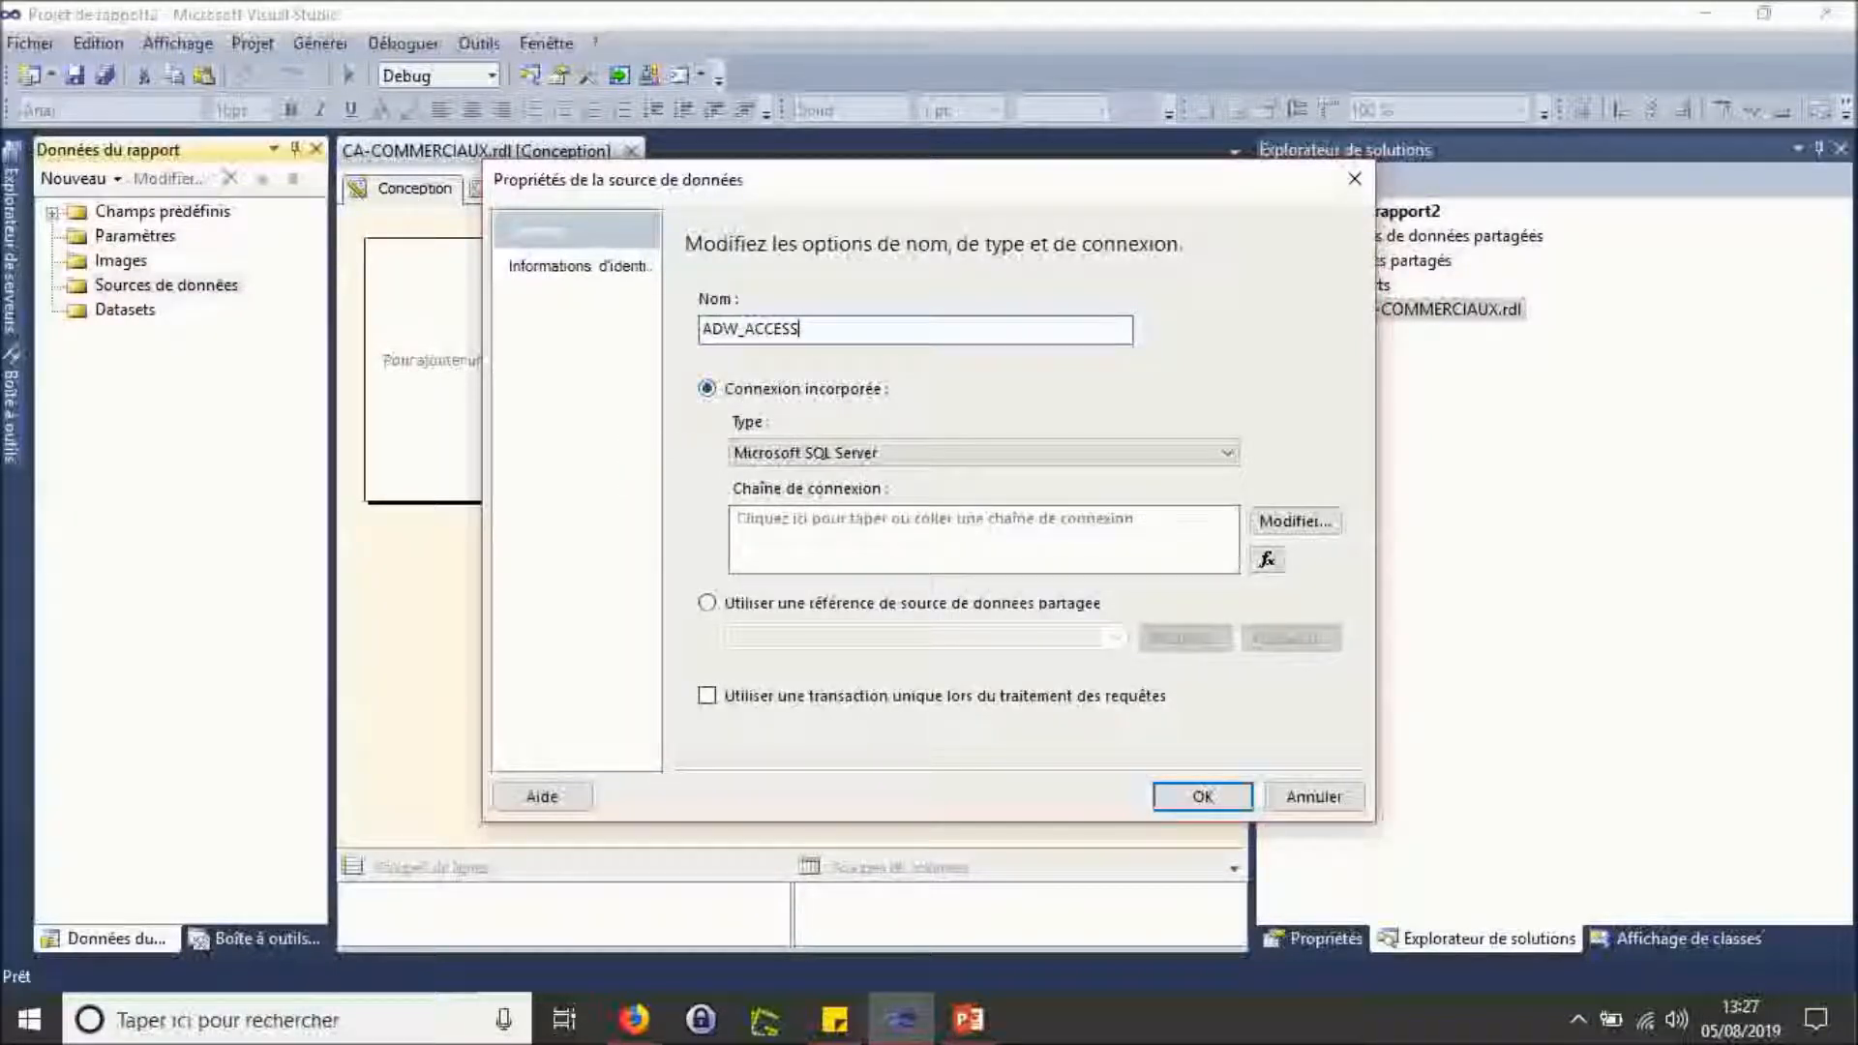
pyautogui.click(982, 452)
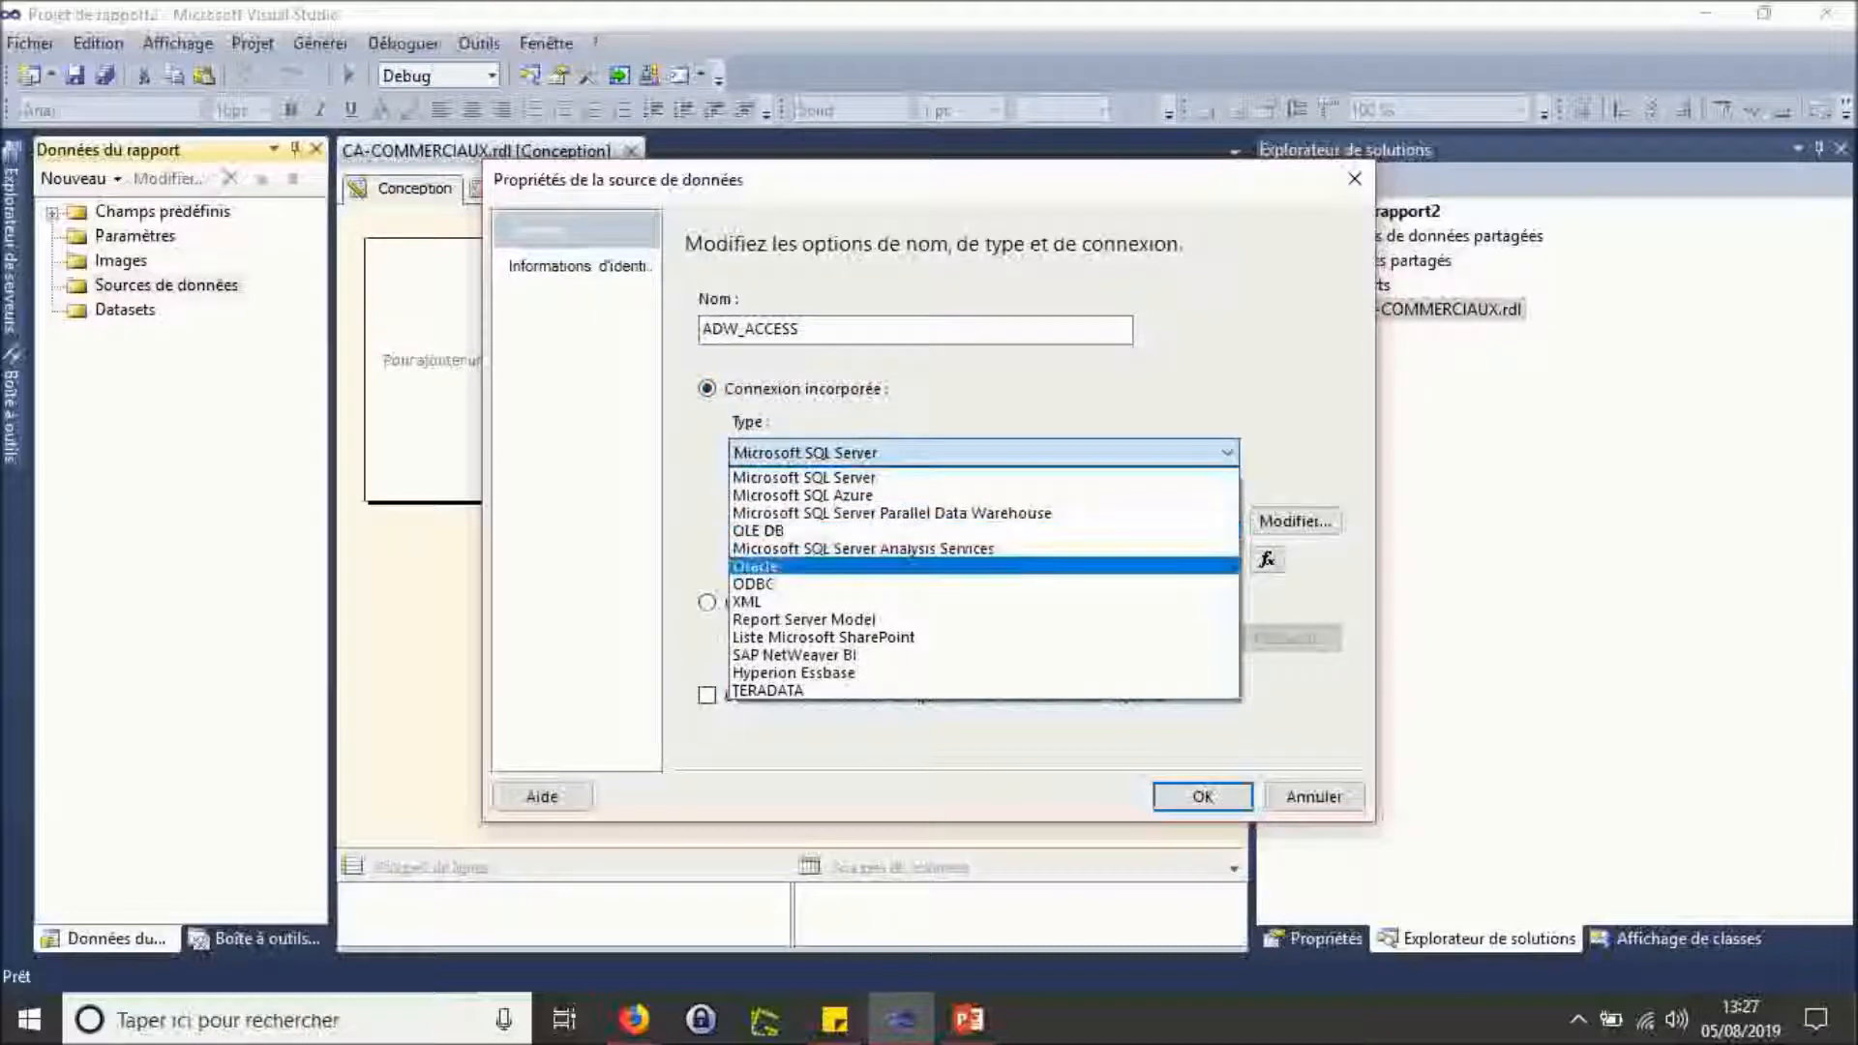
pyautogui.press('Down')
pyautogui.press('Return')
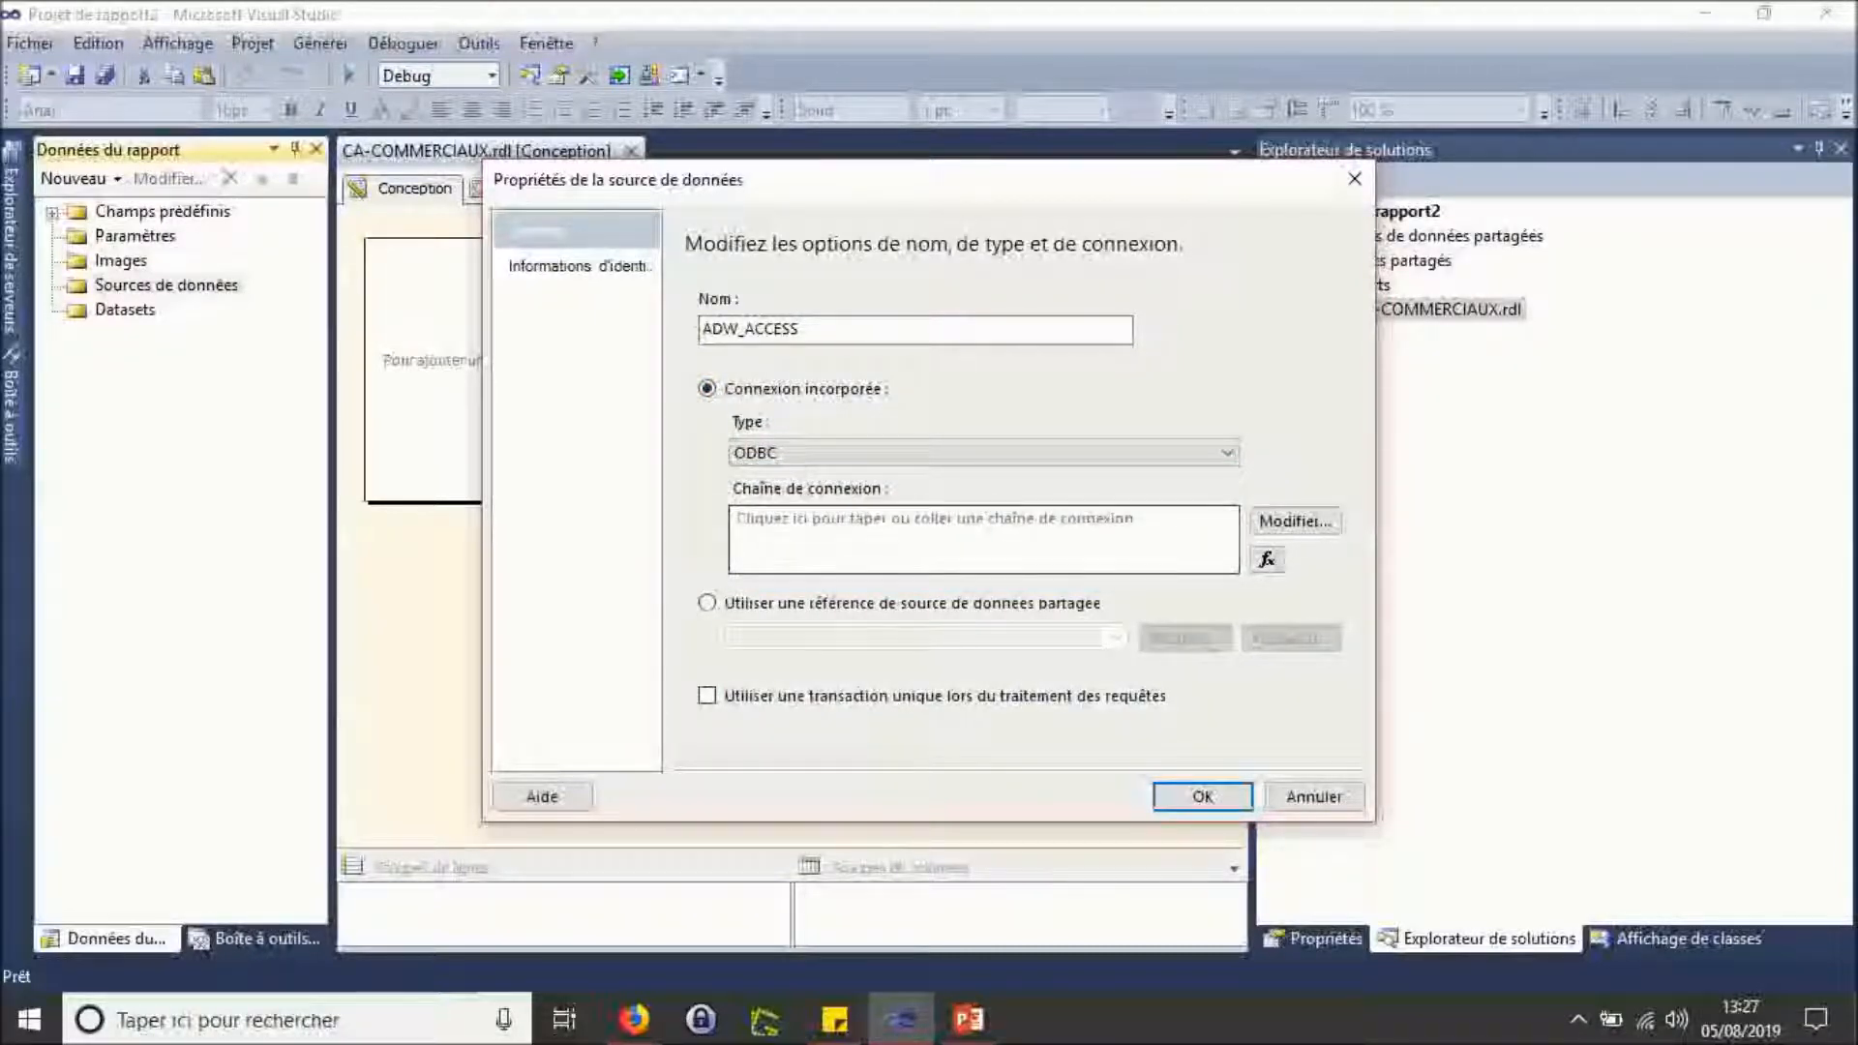
# Step: Set the data source's connection to the ADW4_ACCESS data source name and save the data source
pyautogui.click(1296, 521)
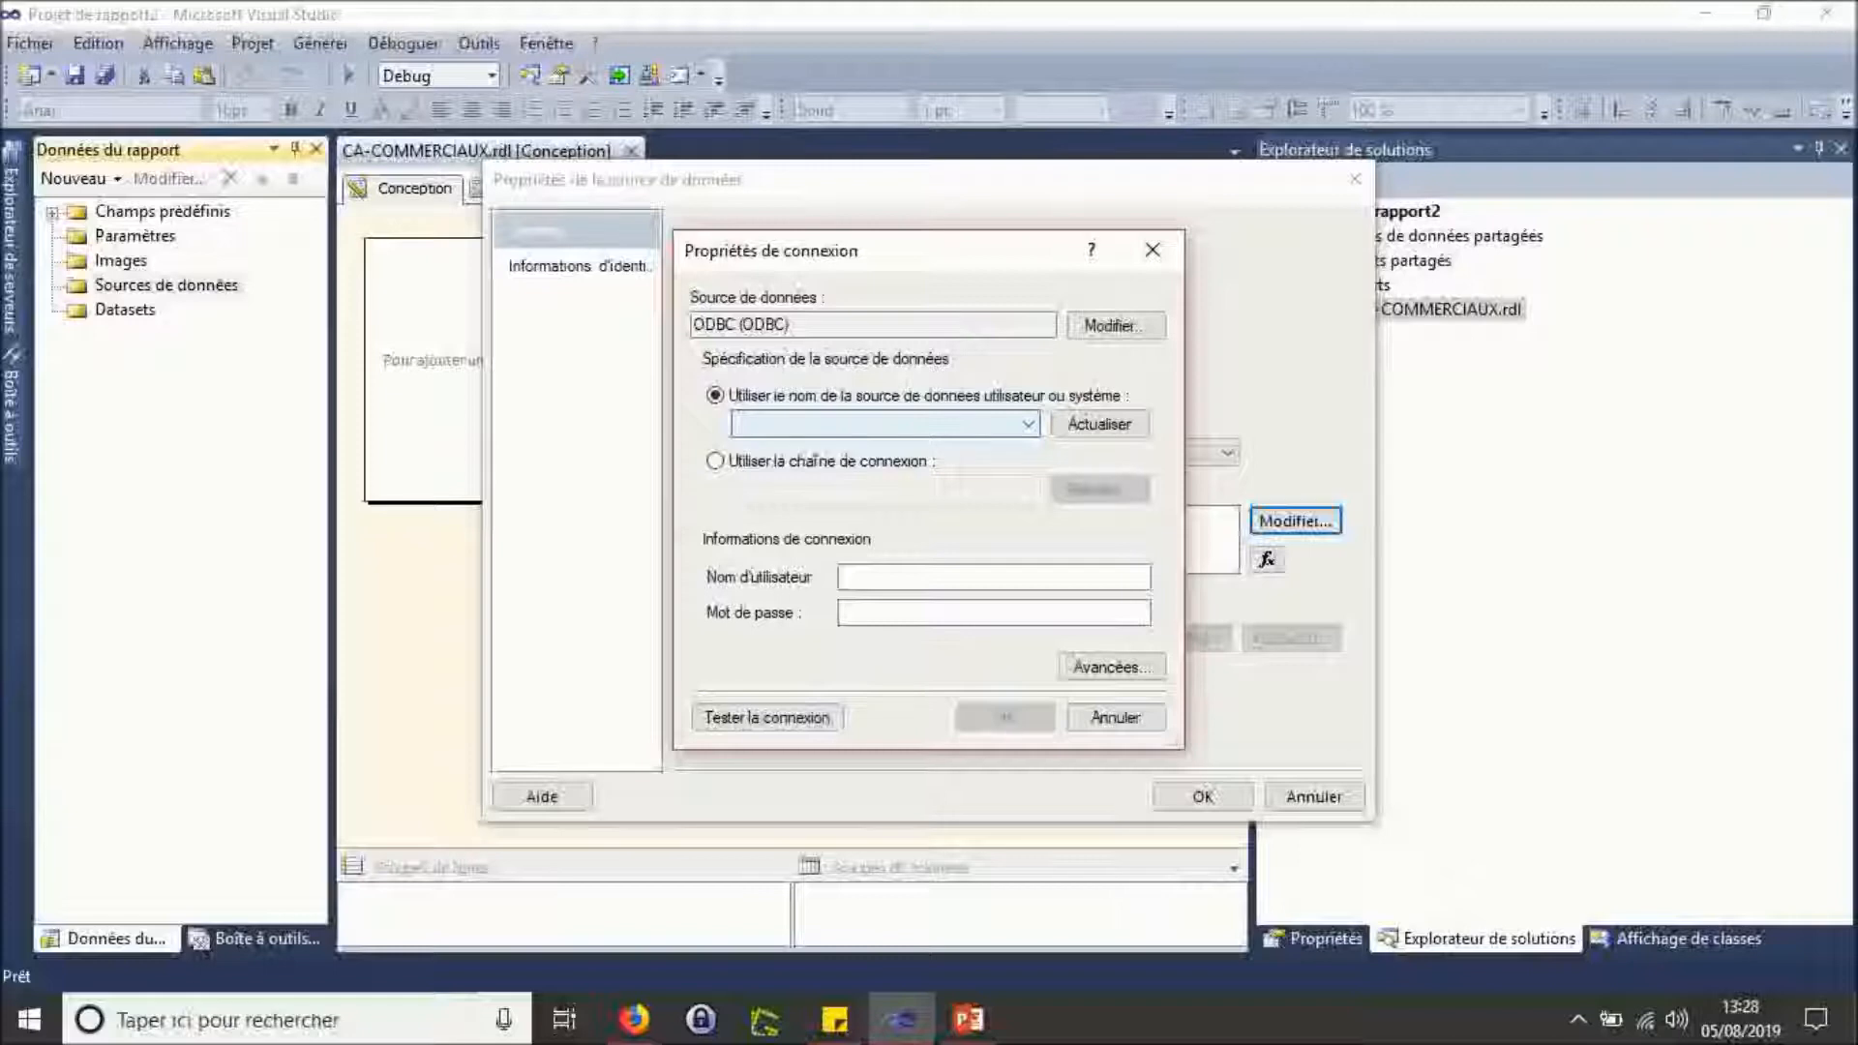
pyautogui.click(1028, 424)
pyautogui.press('Down')
pyautogui.press('Down')
pyautogui.press('Down')
pyautogui.press('Return')
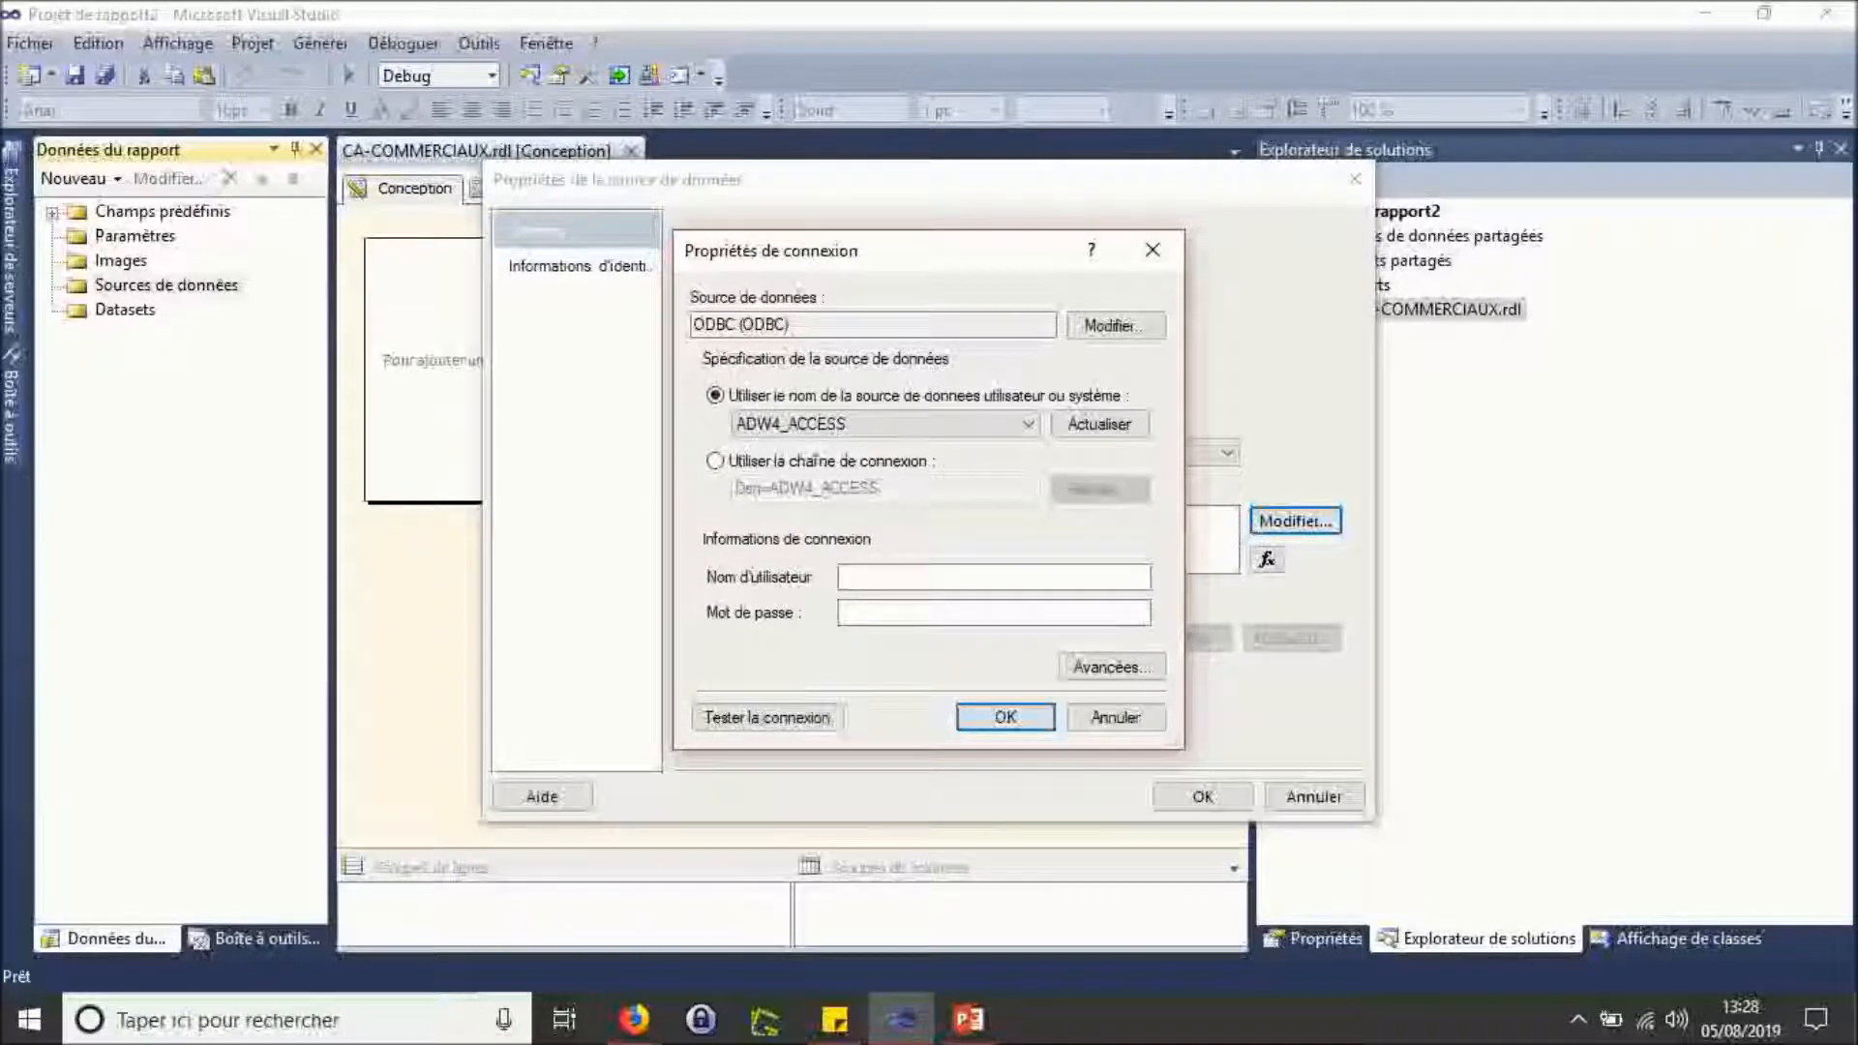
pyautogui.press('Return')
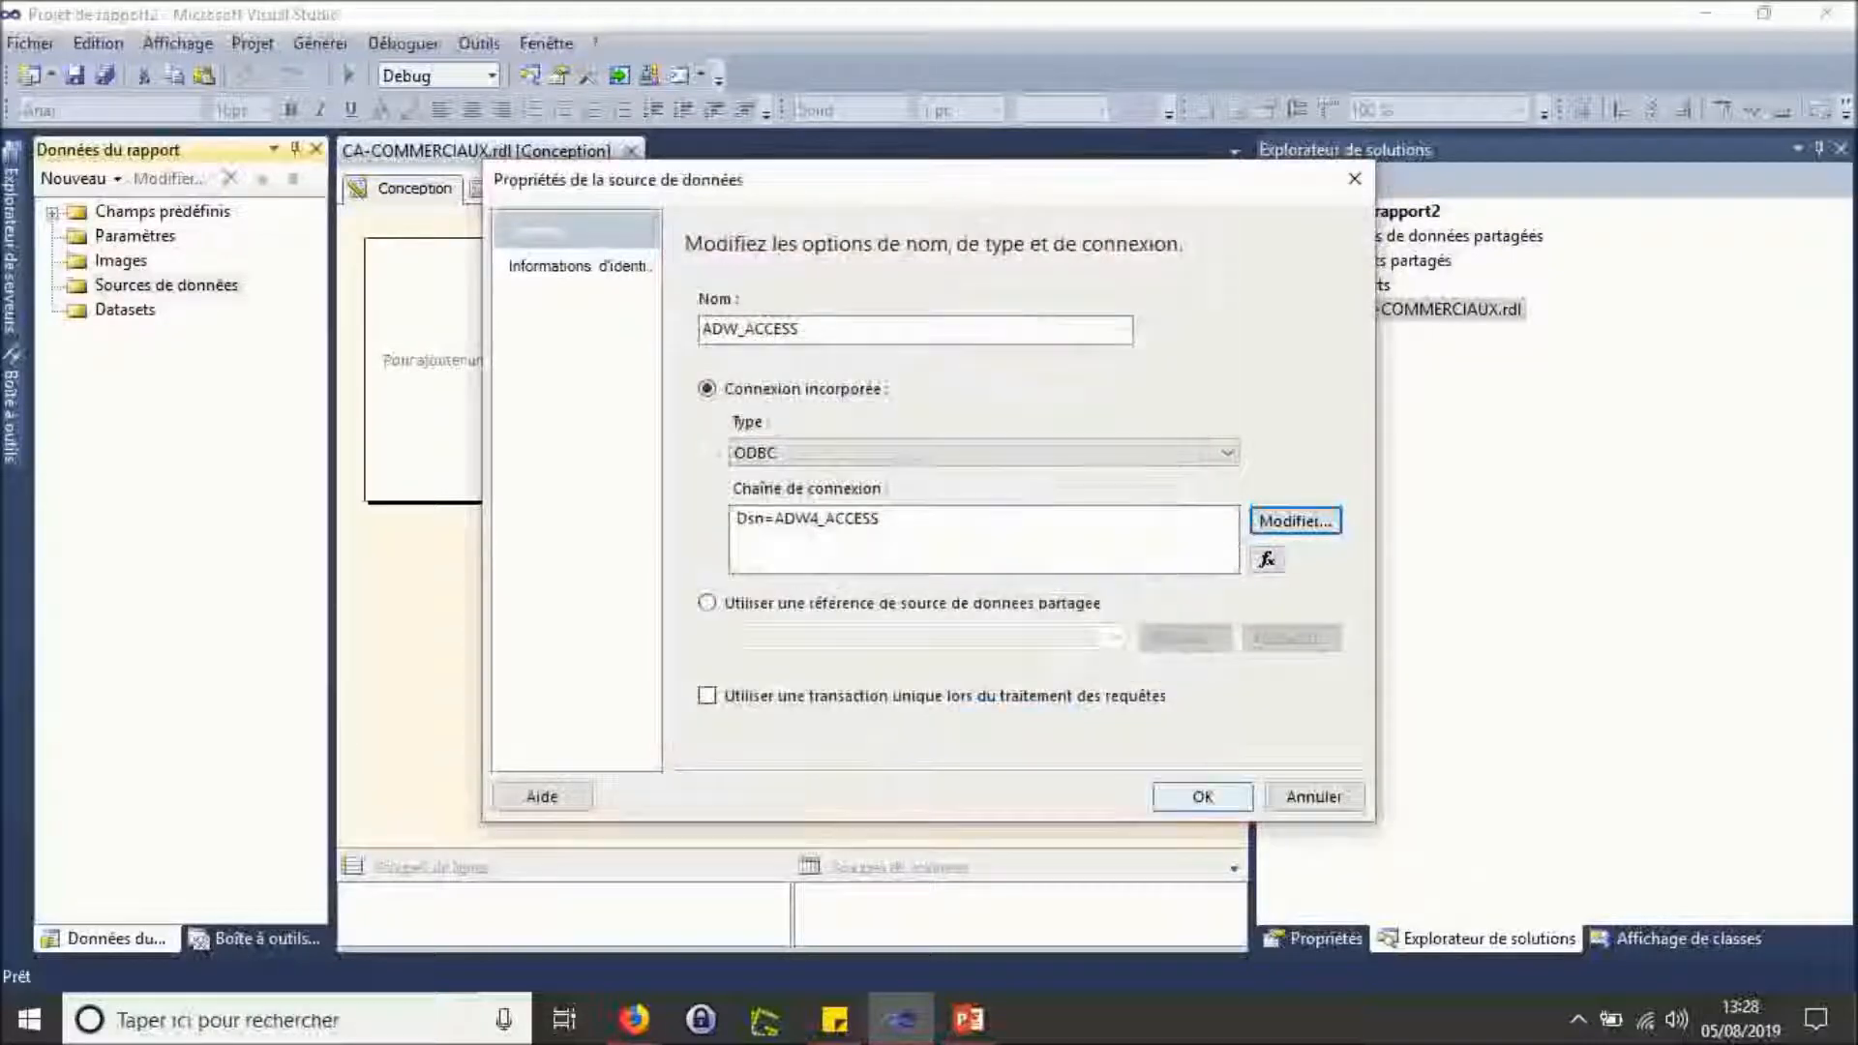
pyautogui.press('Return')
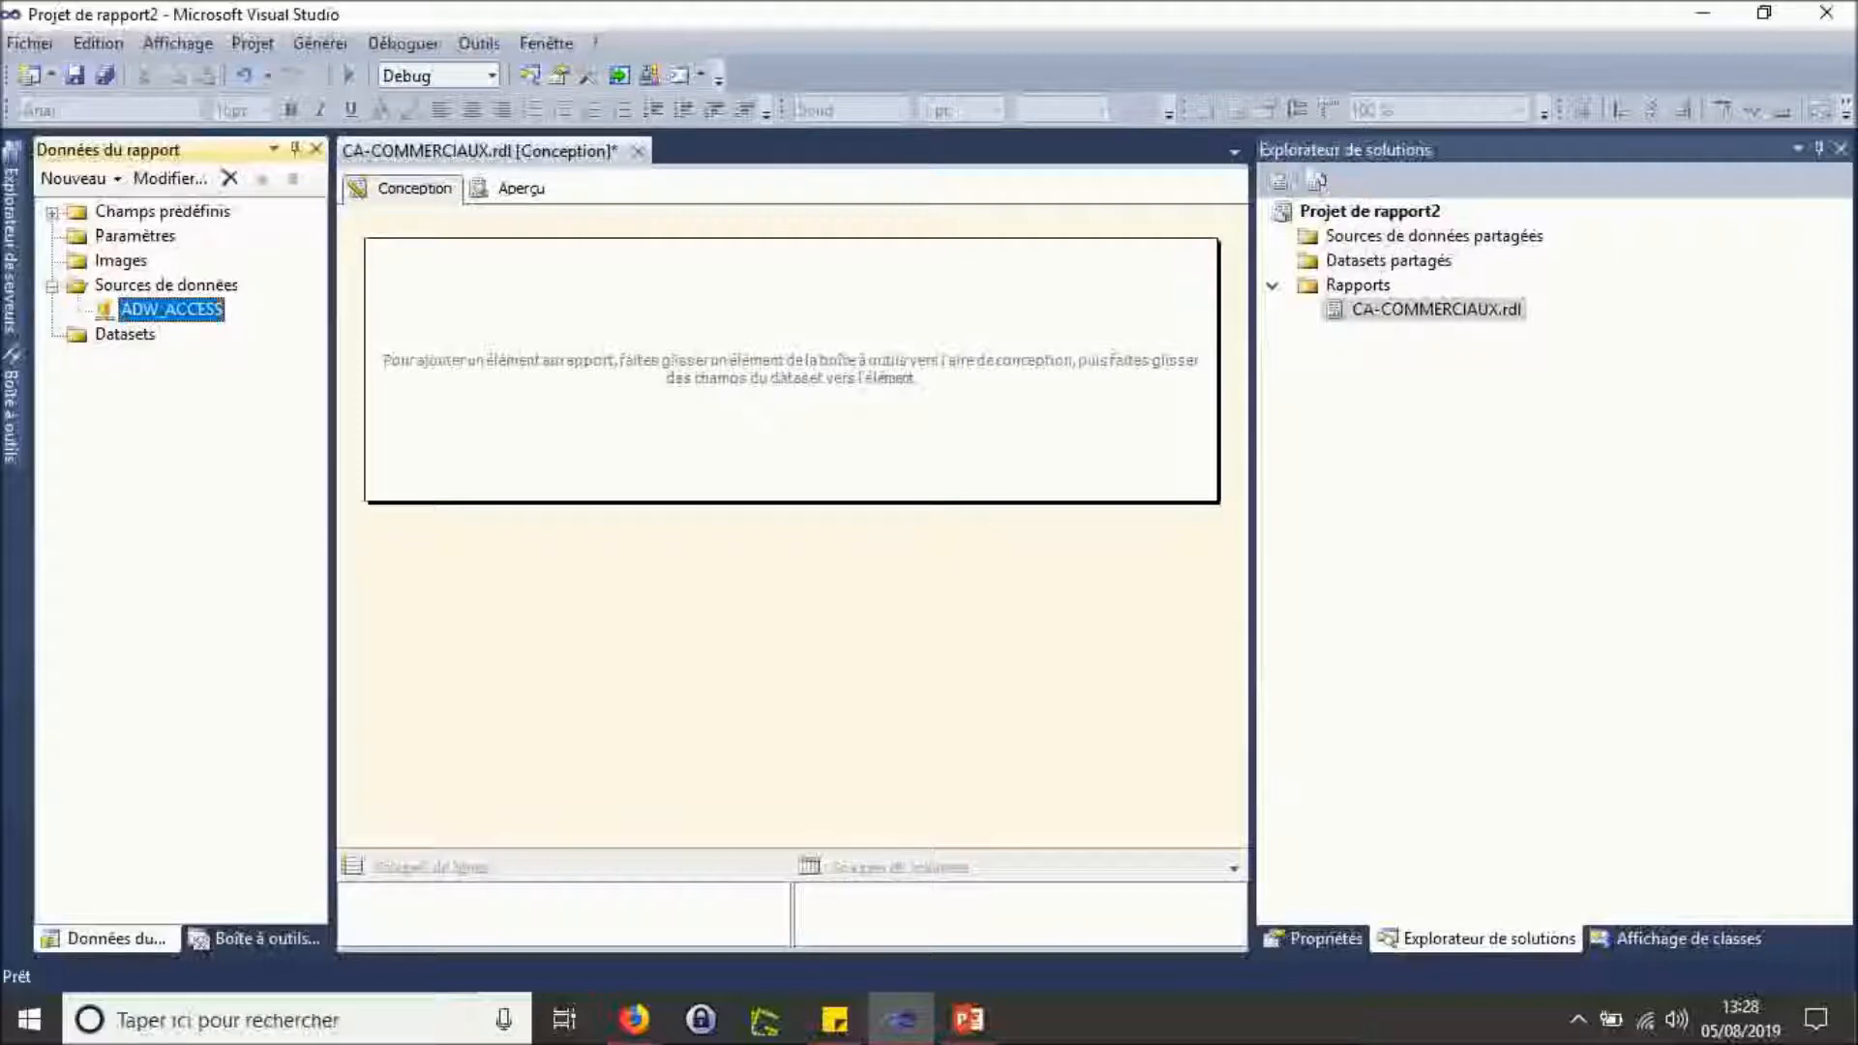
# Step: Add a dataset named CA_COMMERCIAUX, embedded in the report and based on the ADW_ACCESS data source
pyautogui.rightClick(124, 335)
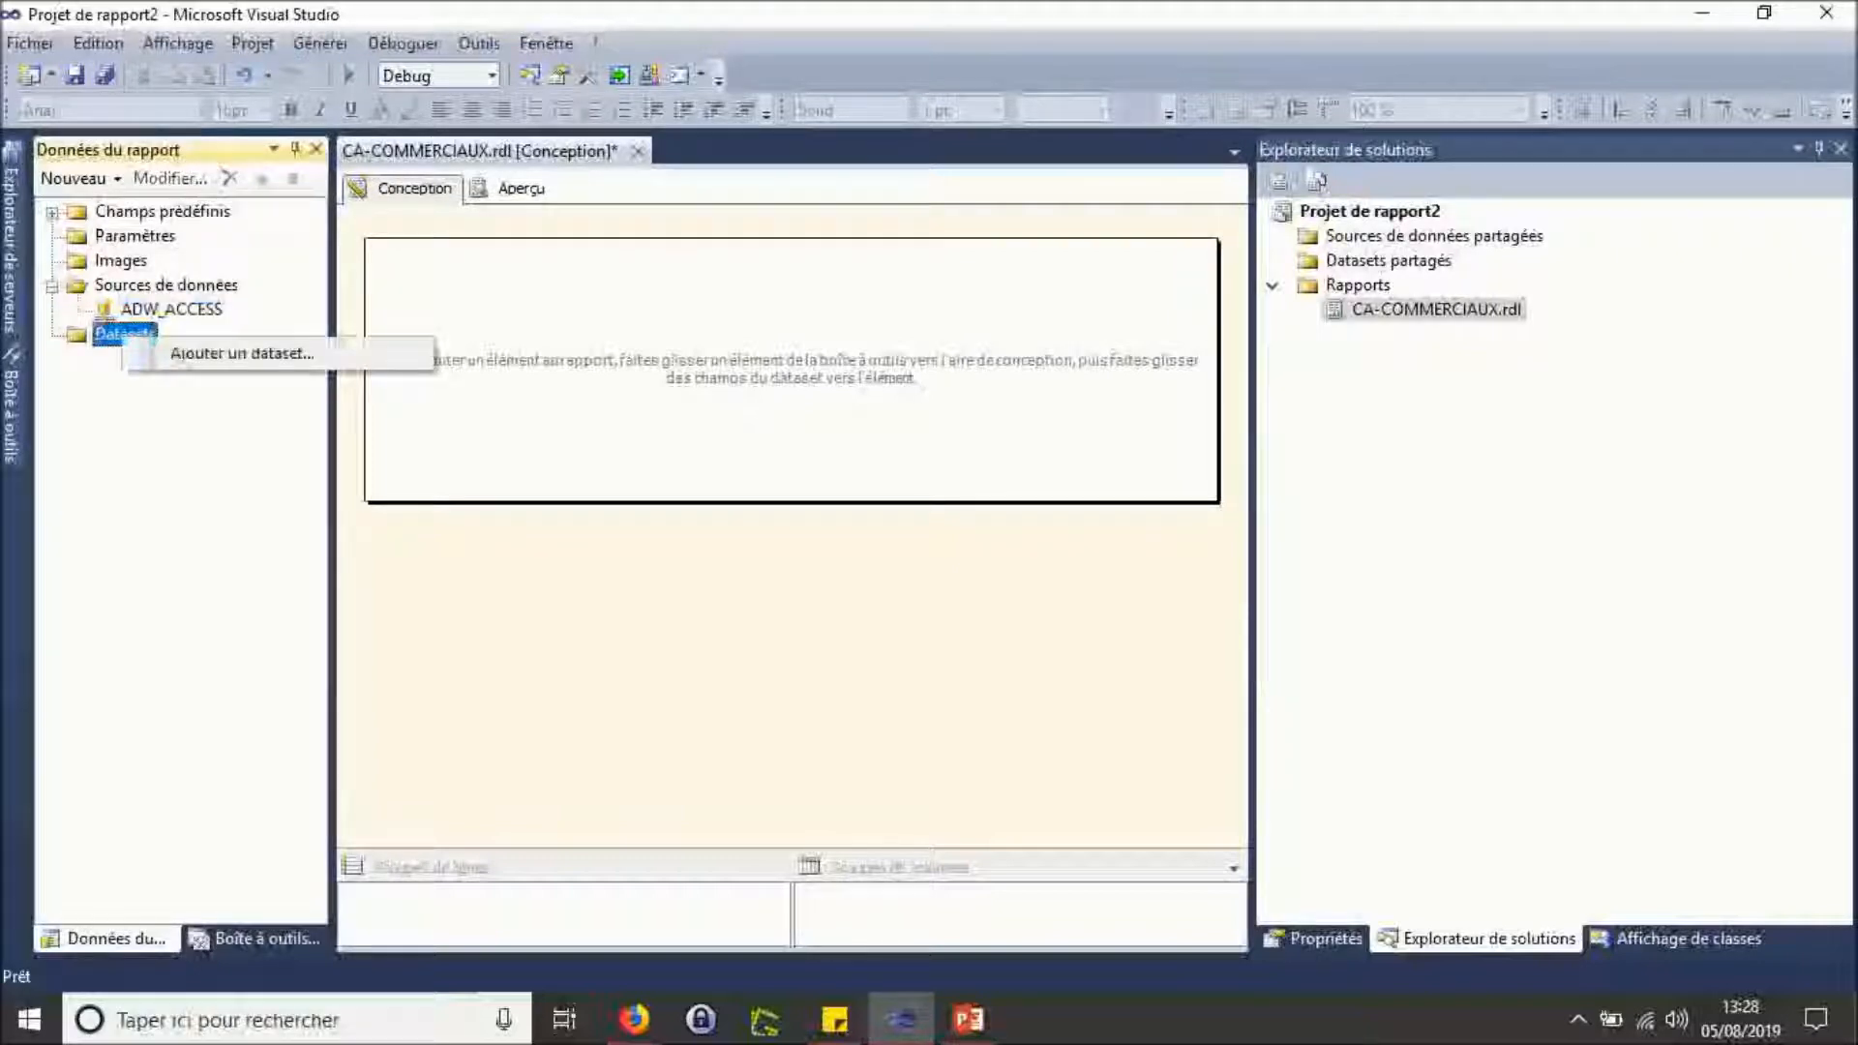
pyautogui.click(242, 353)
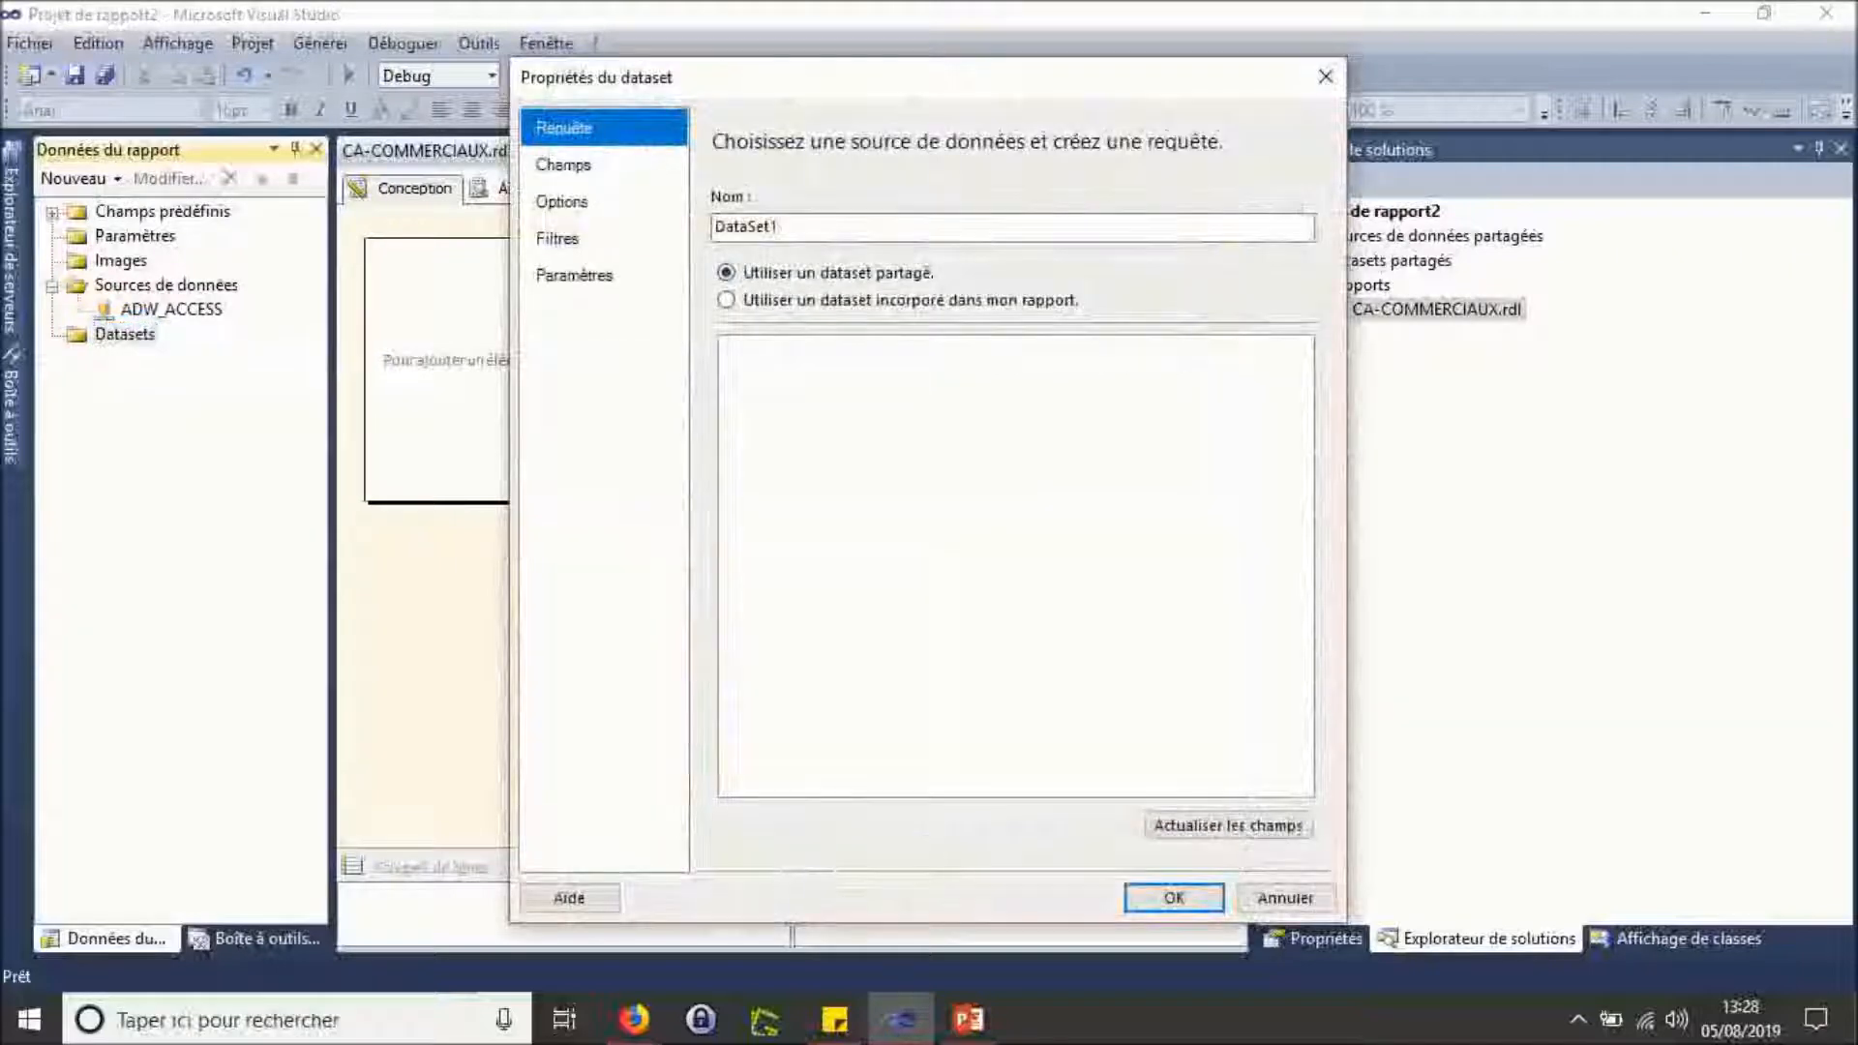
pyautogui.press('Tab')
pyautogui.write('CA_COMMERCIAUX')
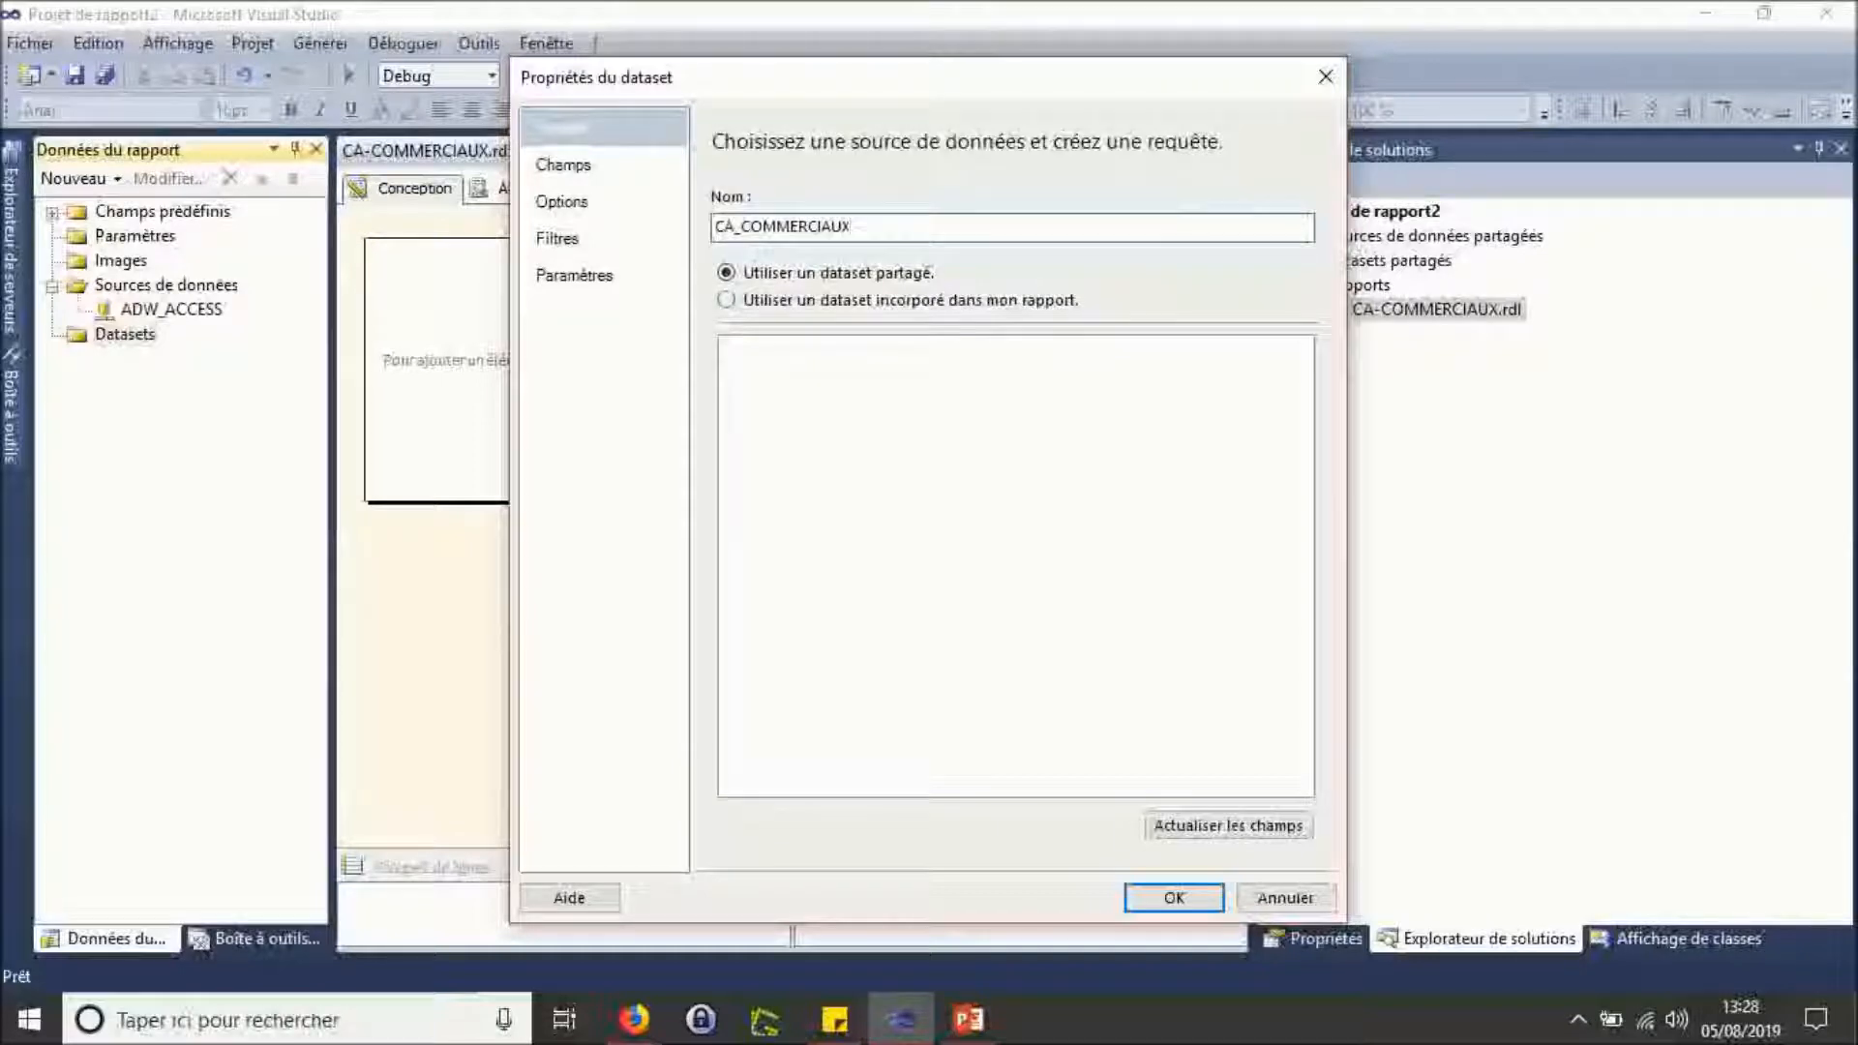
pyautogui.click(727, 300)
pyautogui.click(902, 379)
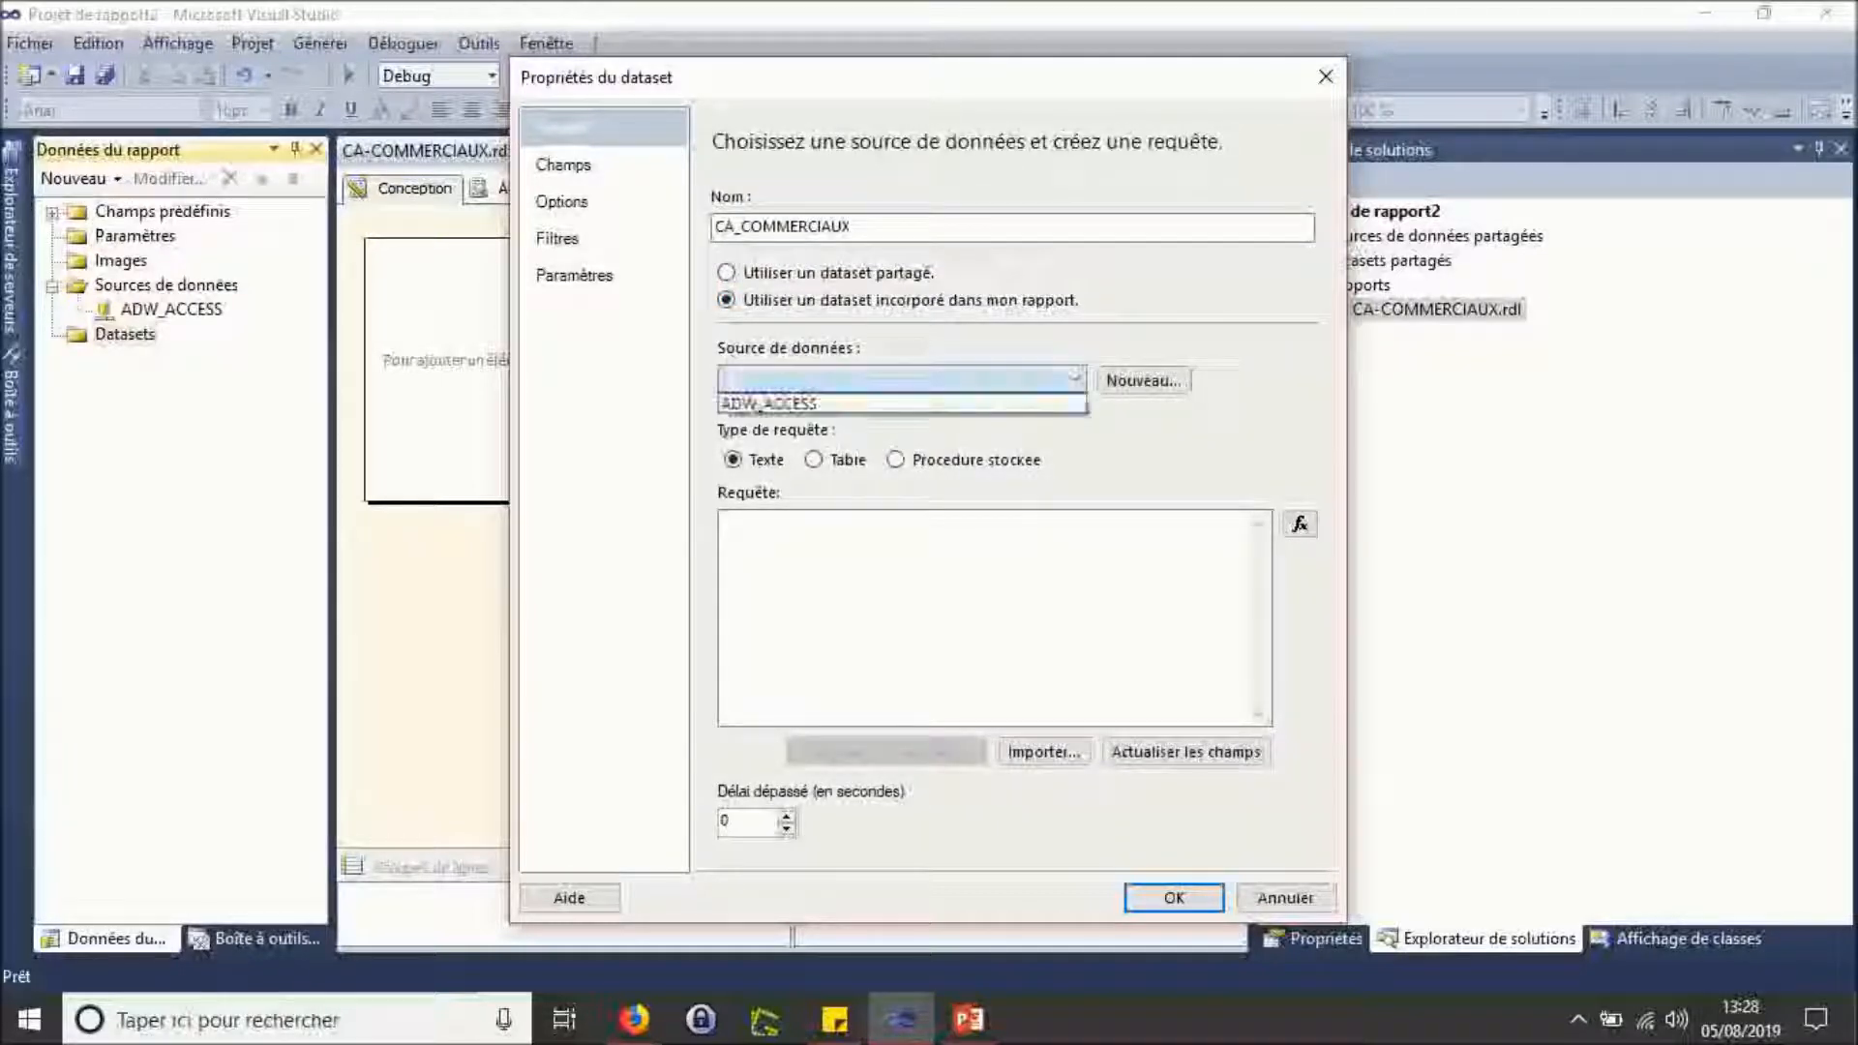
pyautogui.click(815, 404)
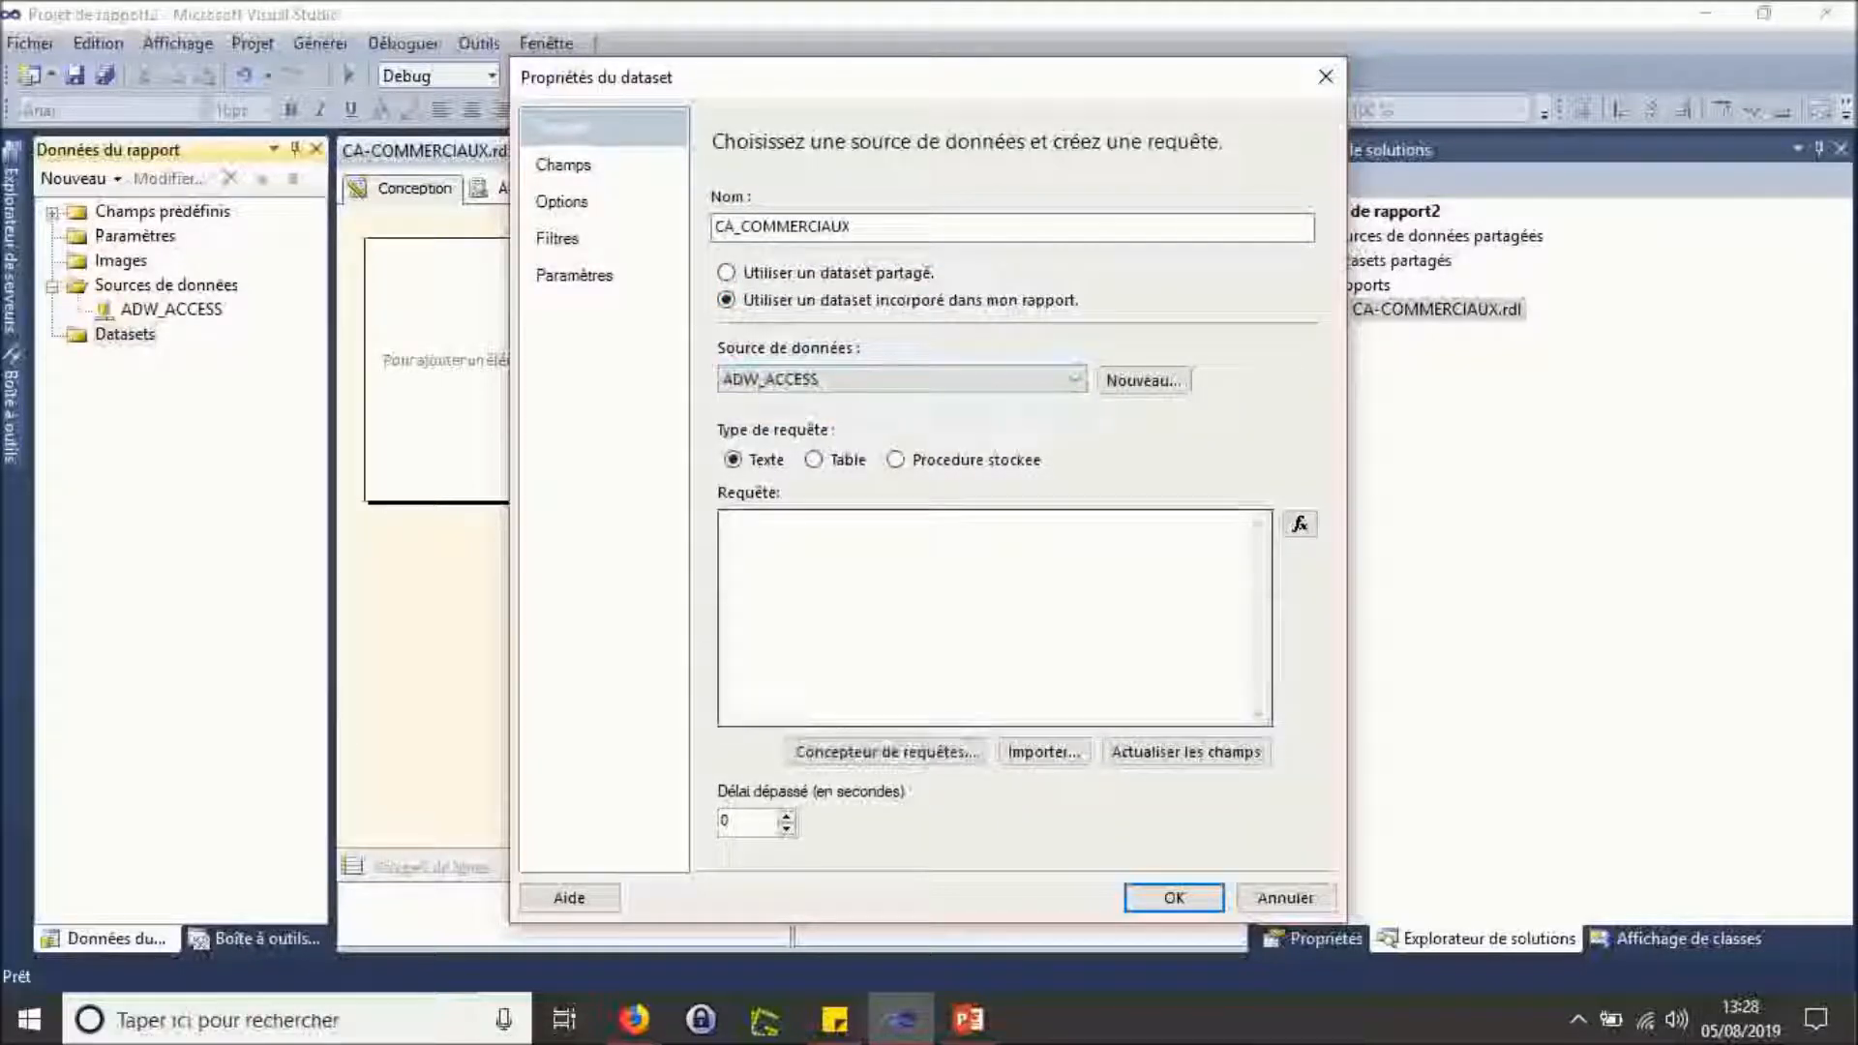
# Step: Add the Dim_SalesPerson table to the dataset's query in the maximized query designer
pyautogui.click(886, 752)
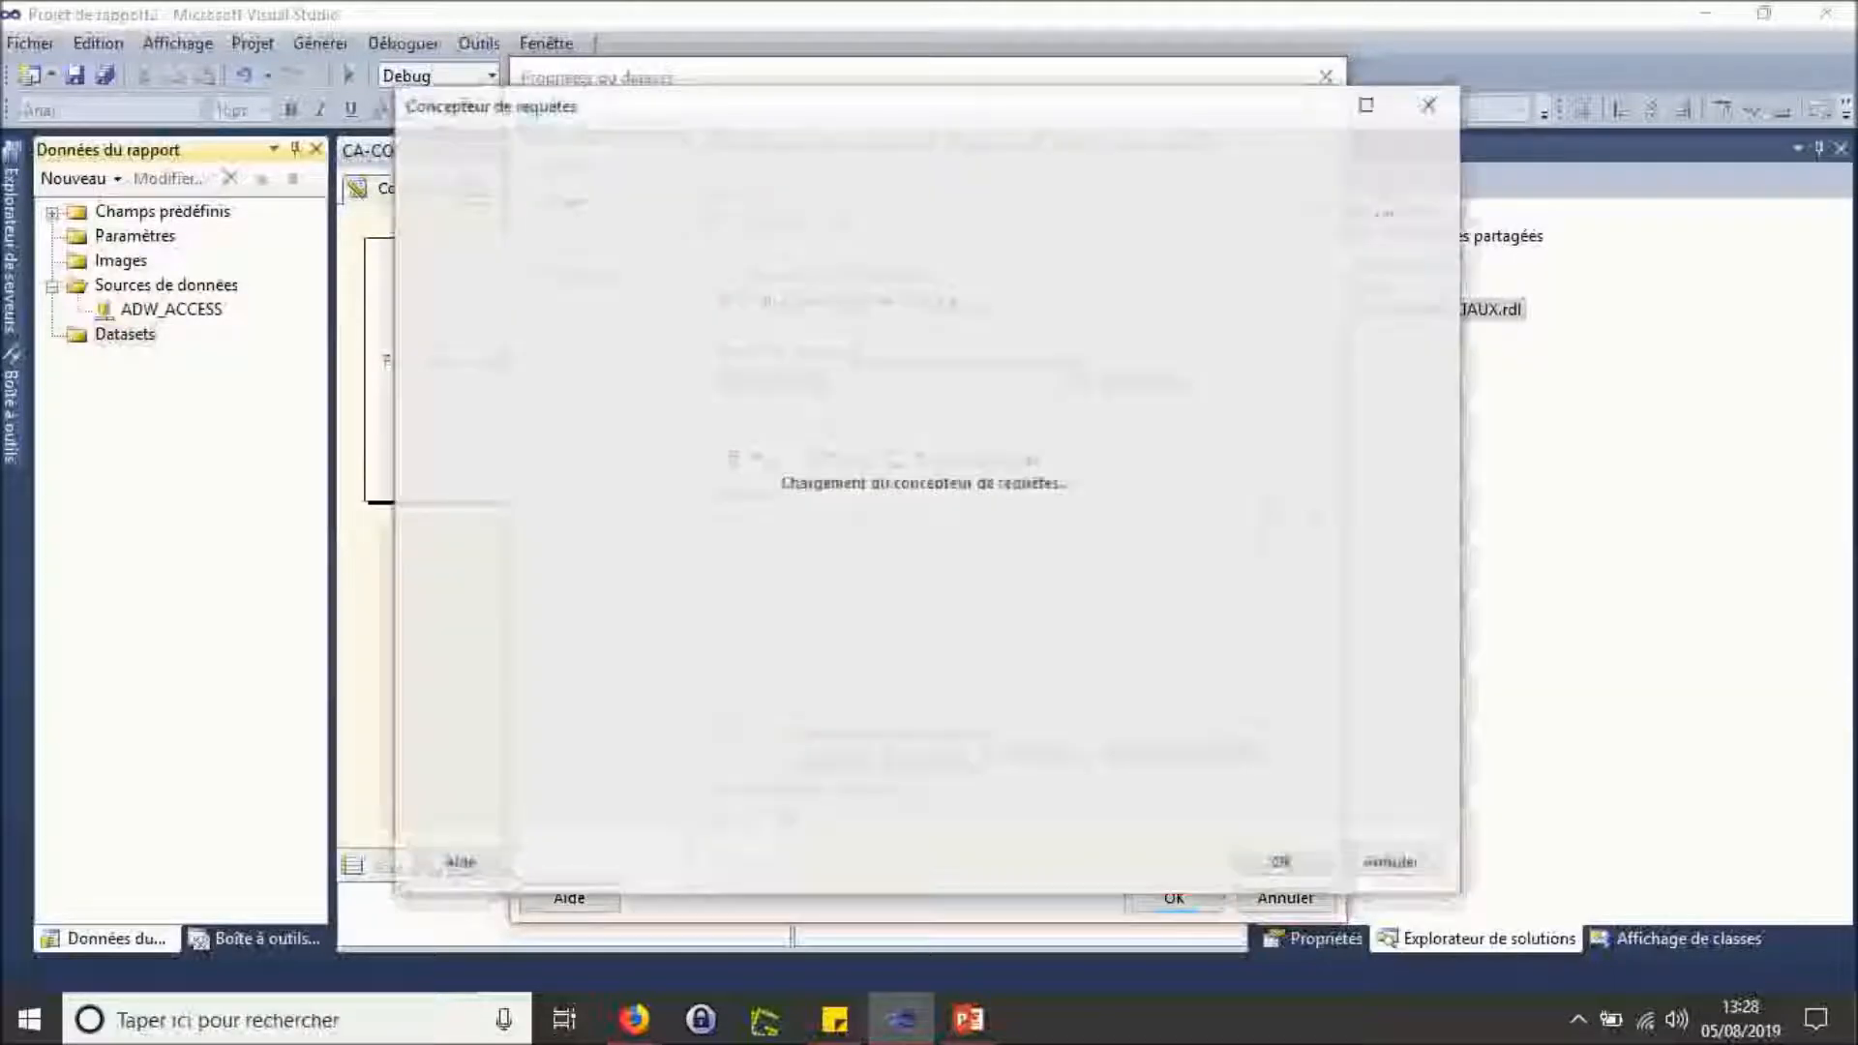
pyautogui.click(1367, 103)
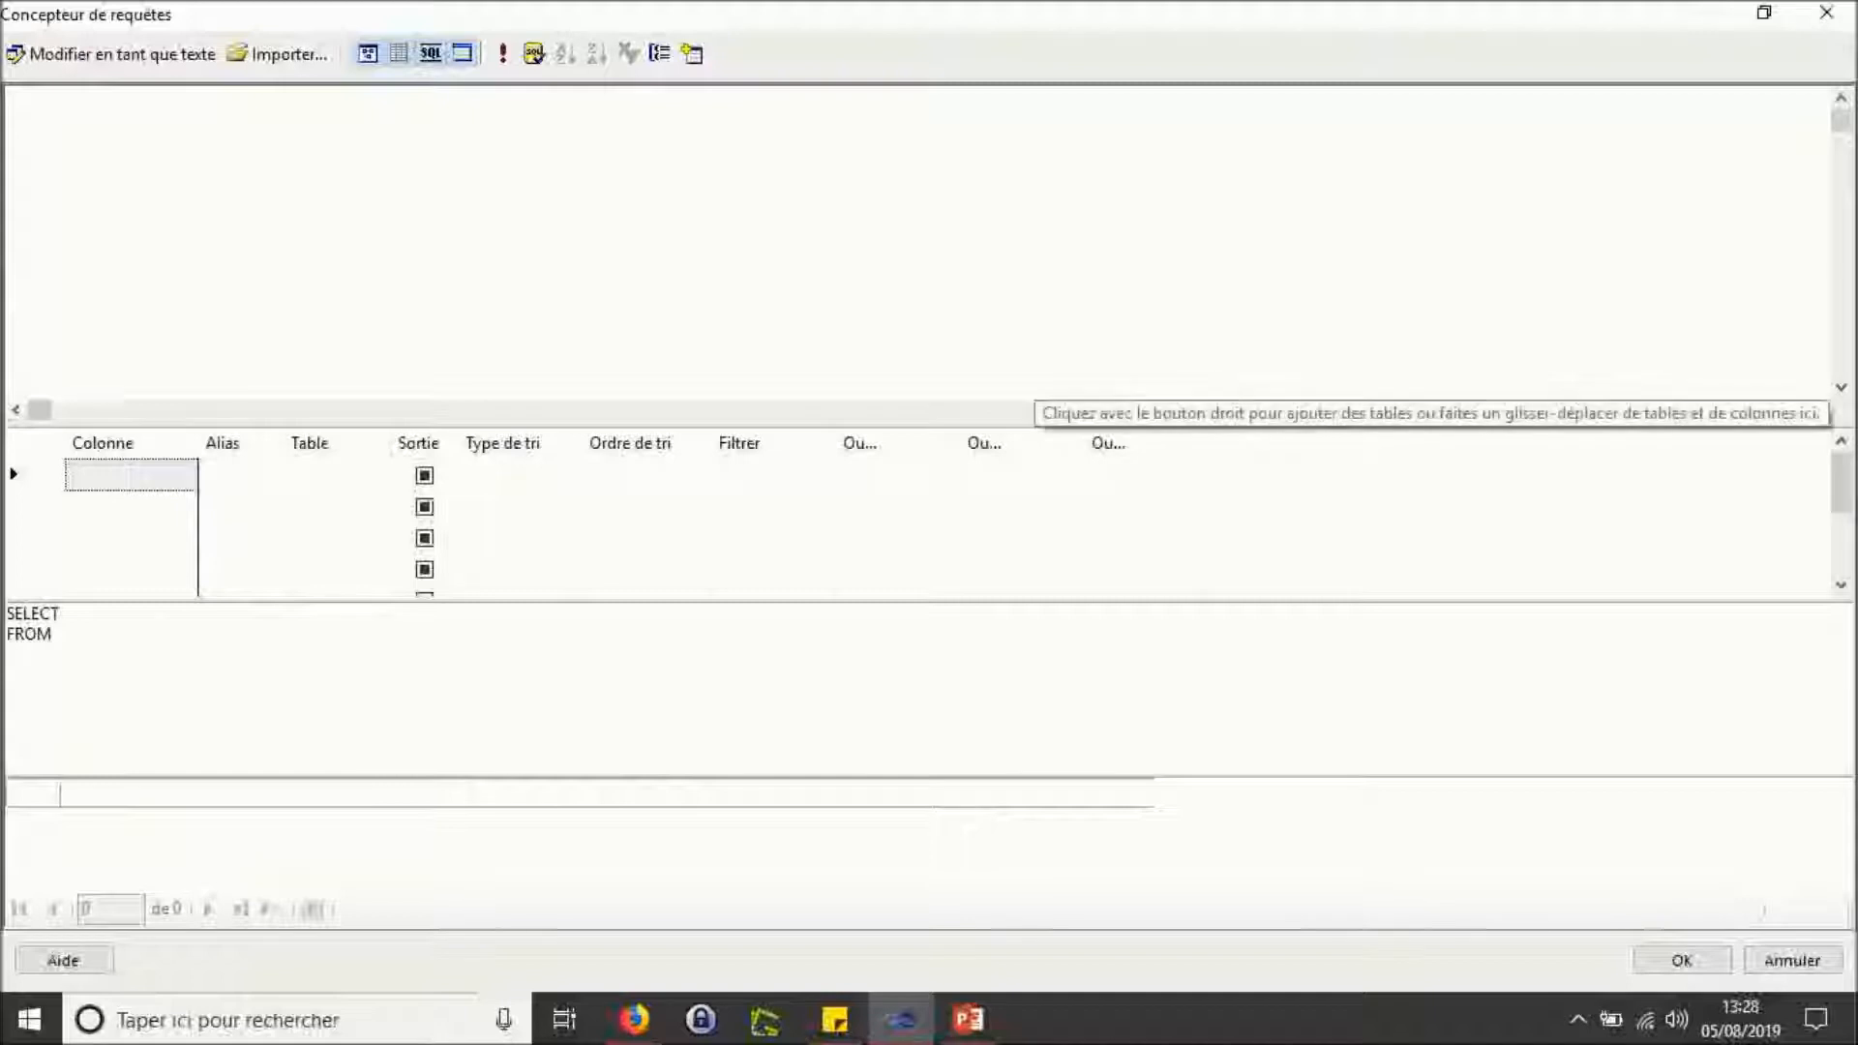
pyautogui.rightClick(616, 180)
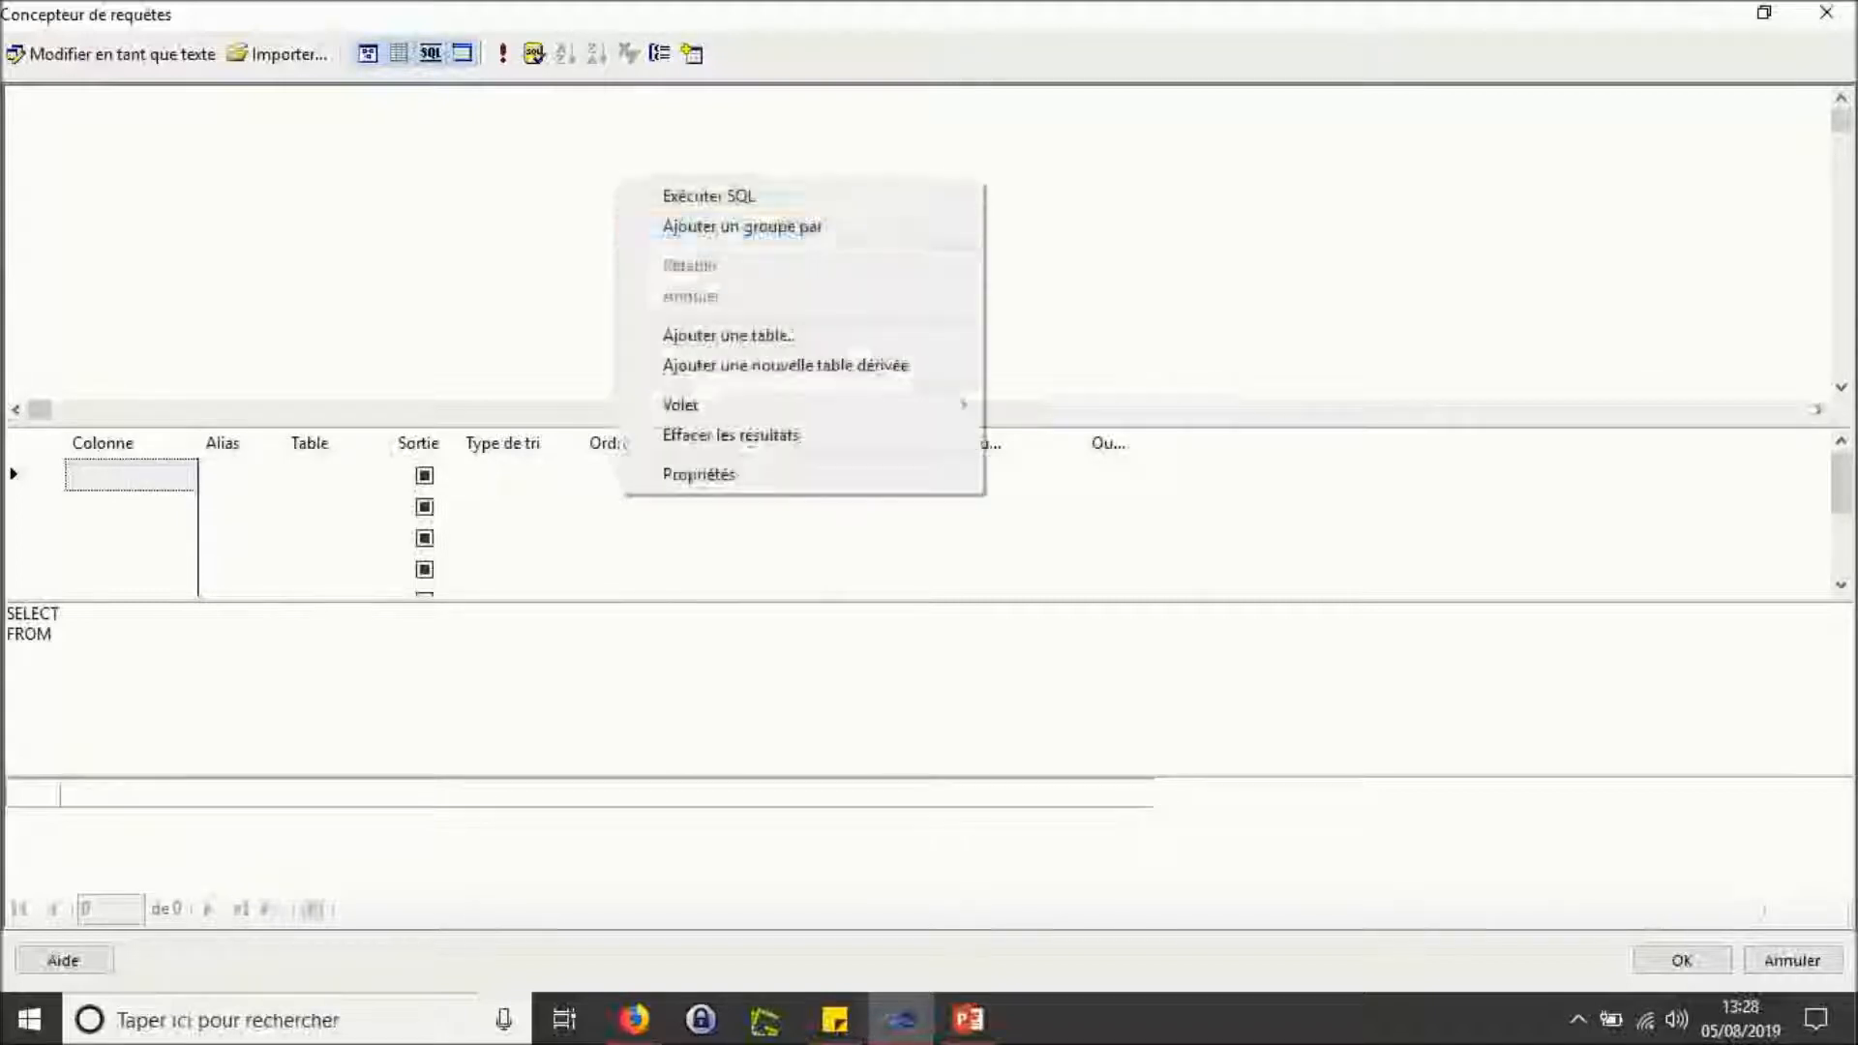
pyautogui.click(728, 335)
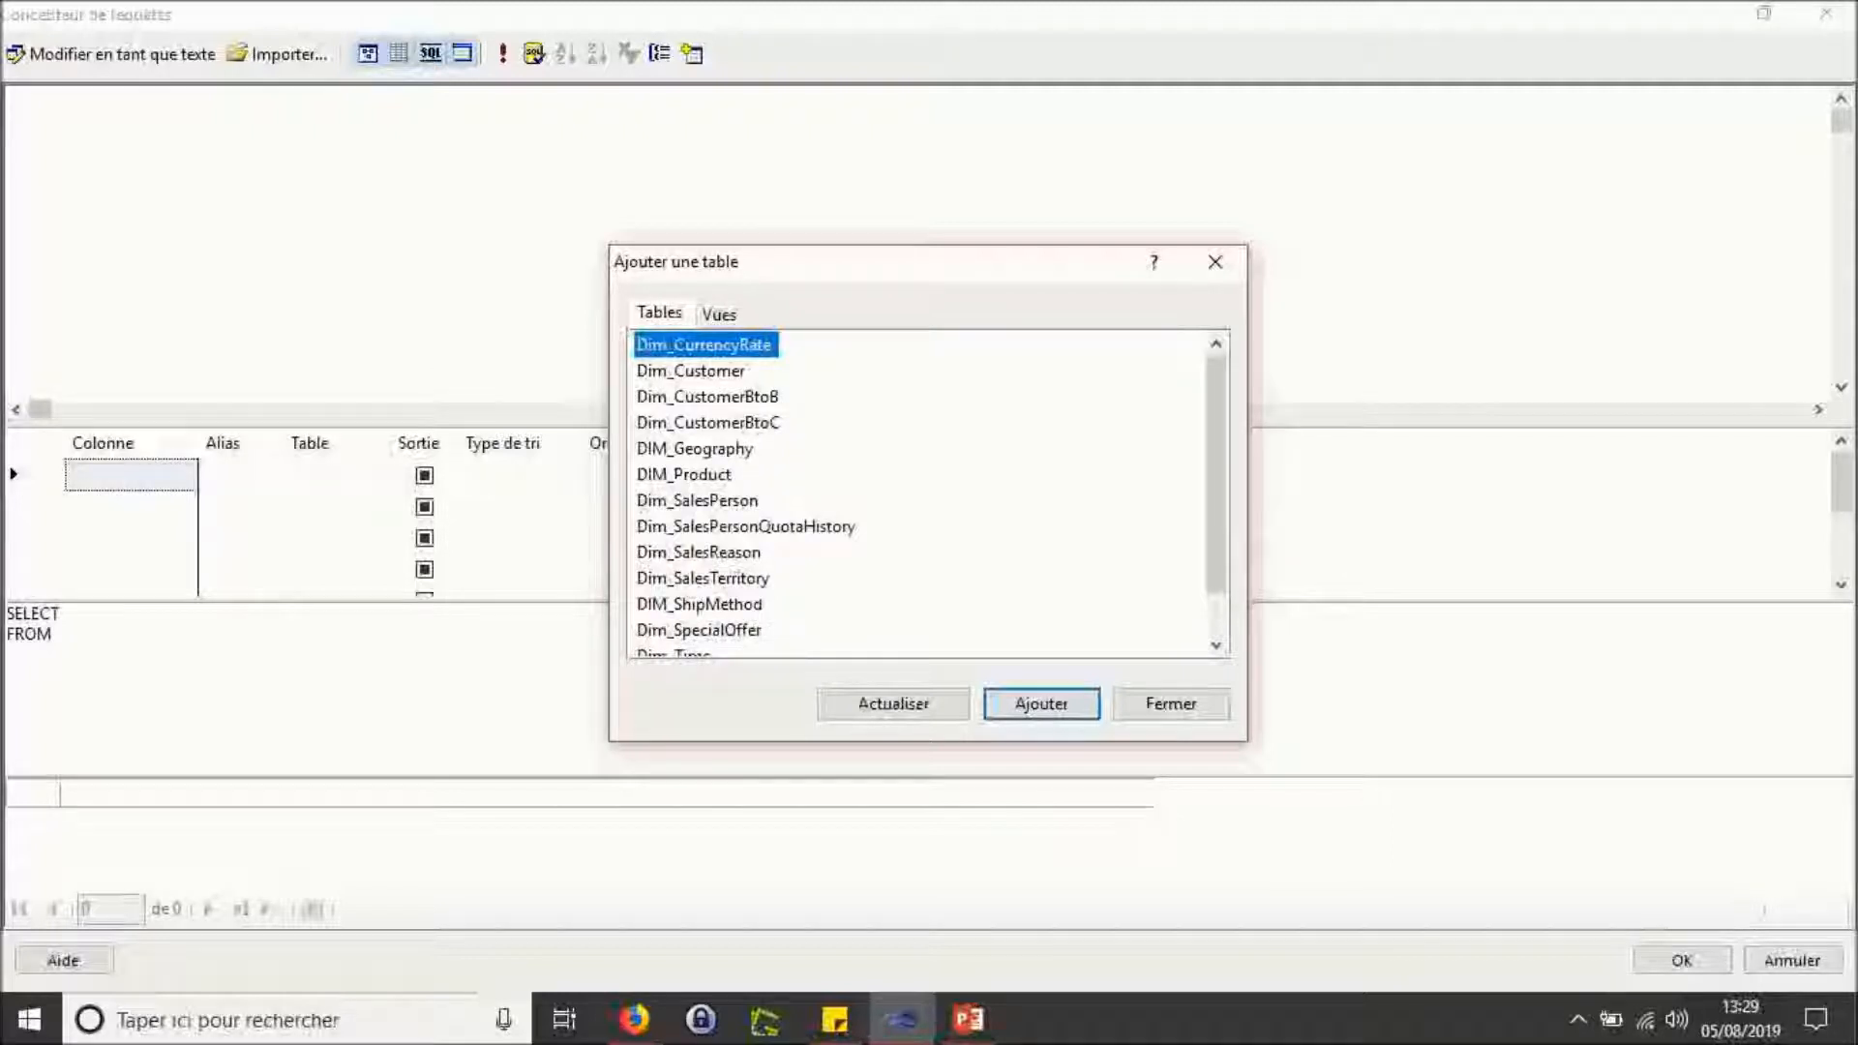
pyautogui.doubleClick(698, 500)
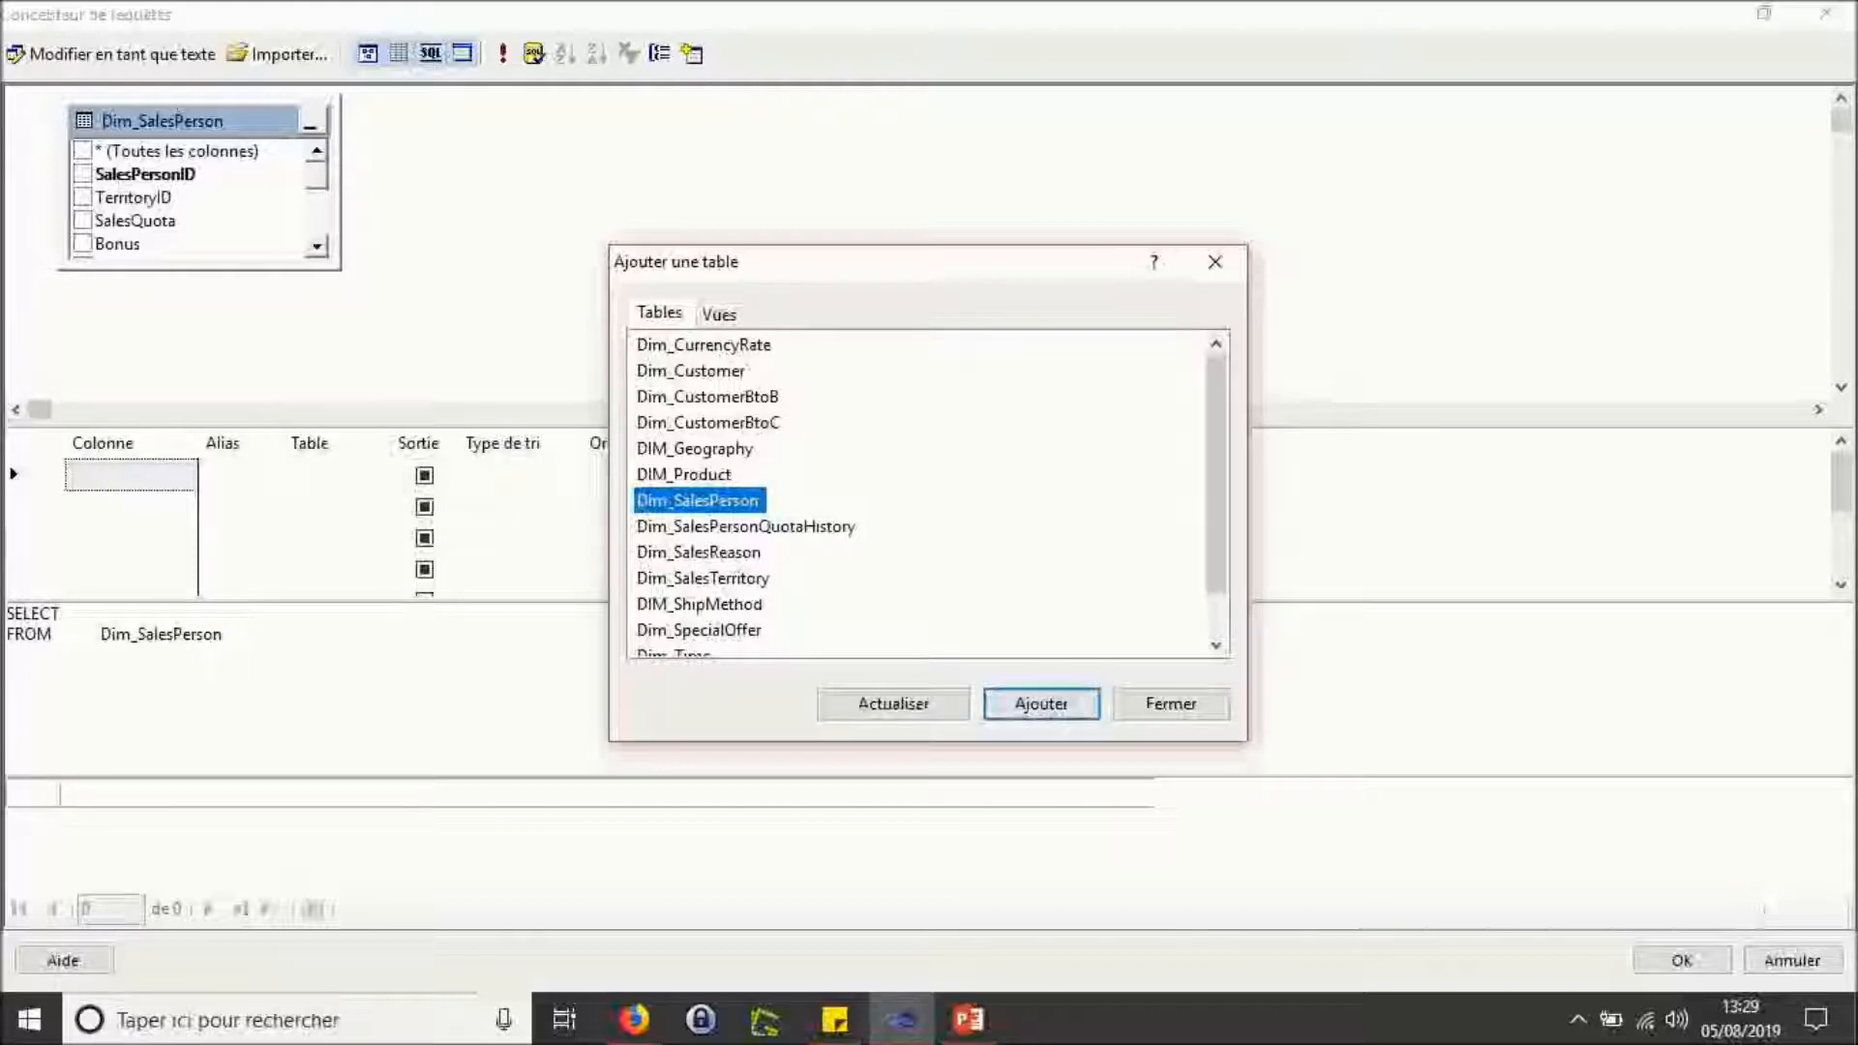
pyautogui.click(1214, 261)
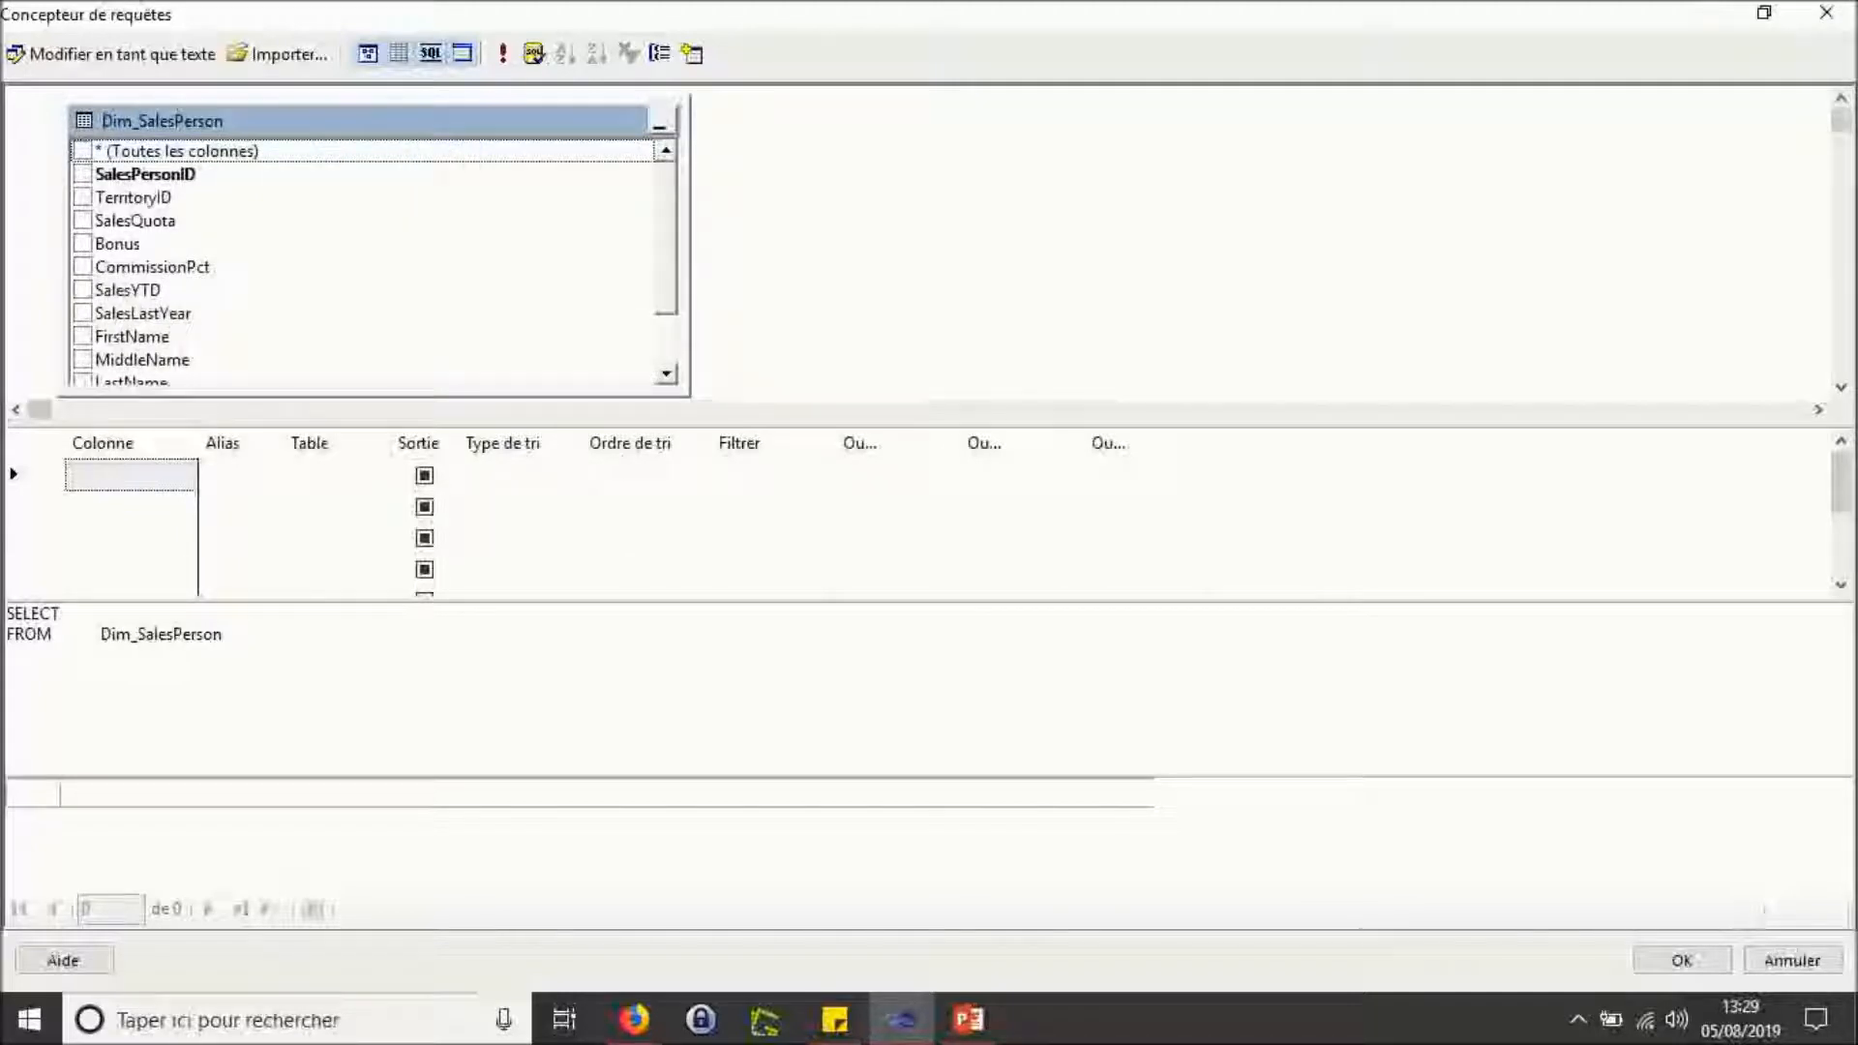
# Step: Include the SalesYTD, FirstName and LastName columns in the query and save the dataset
pyautogui.click(82, 290)
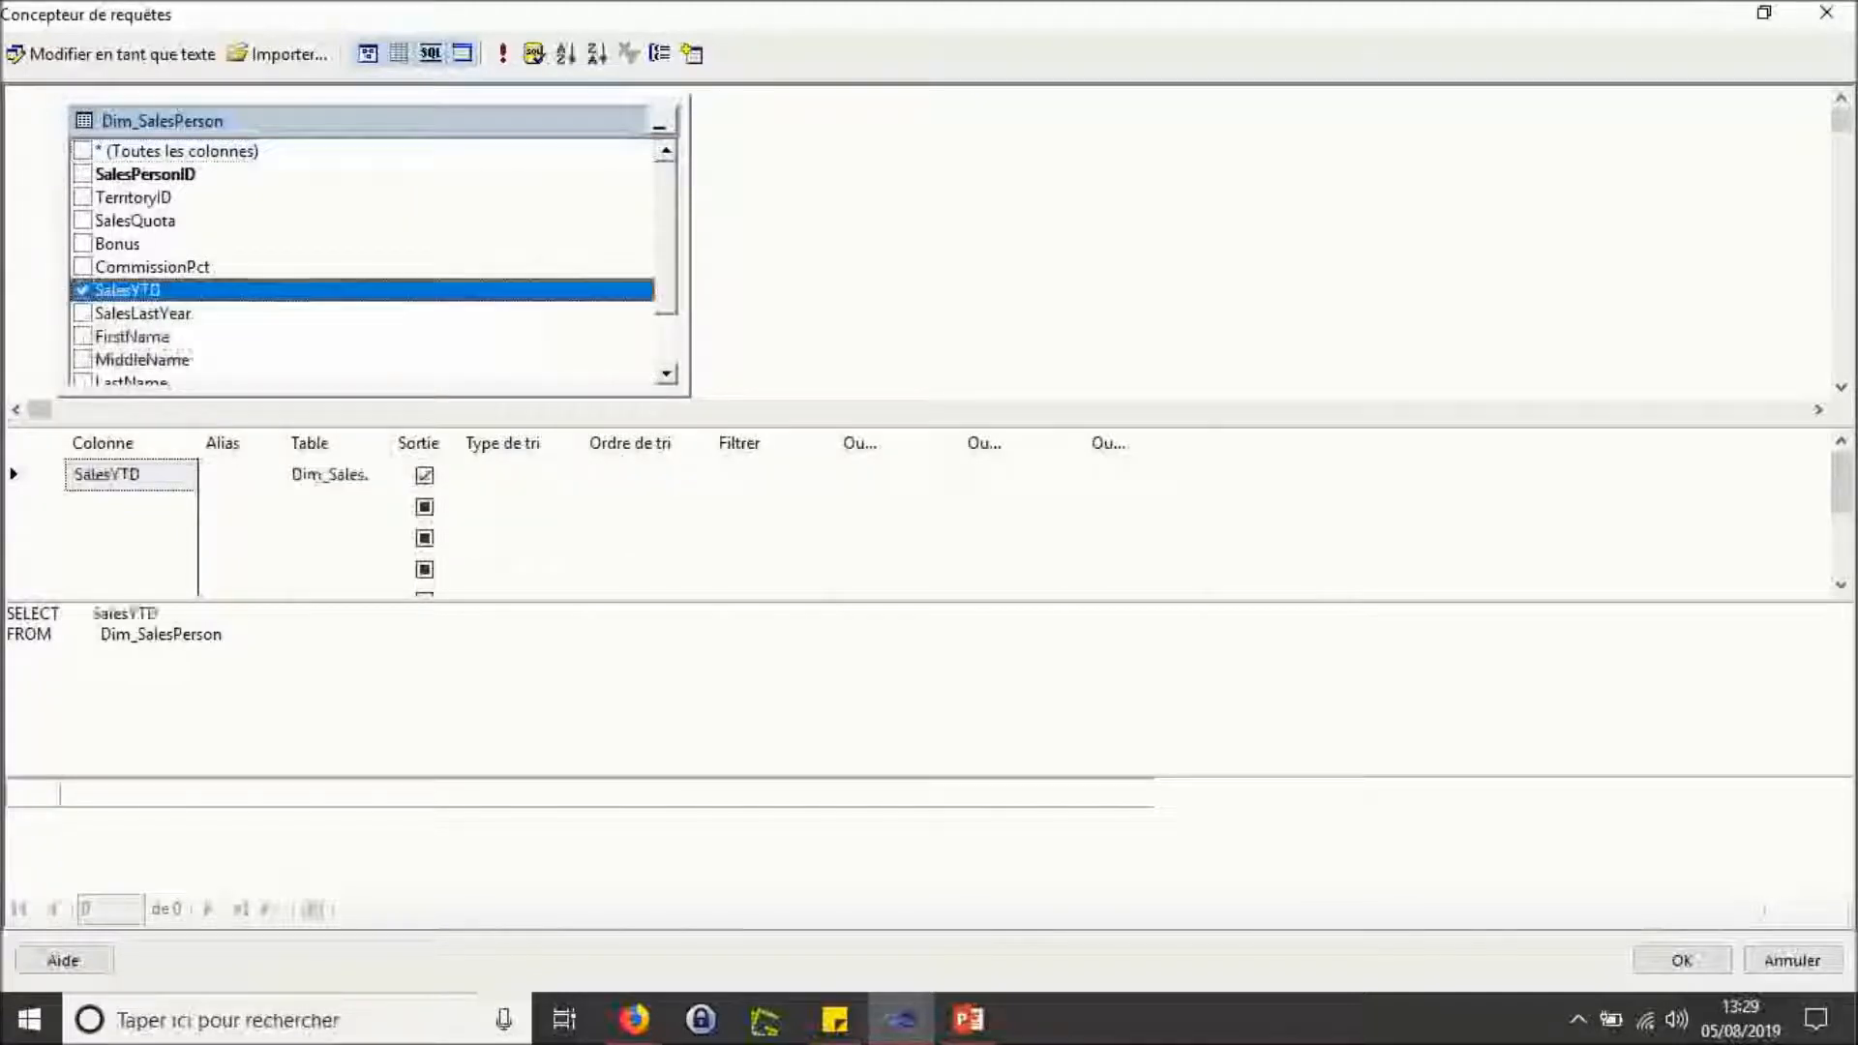
pyautogui.scroll(-1, 83, 289)
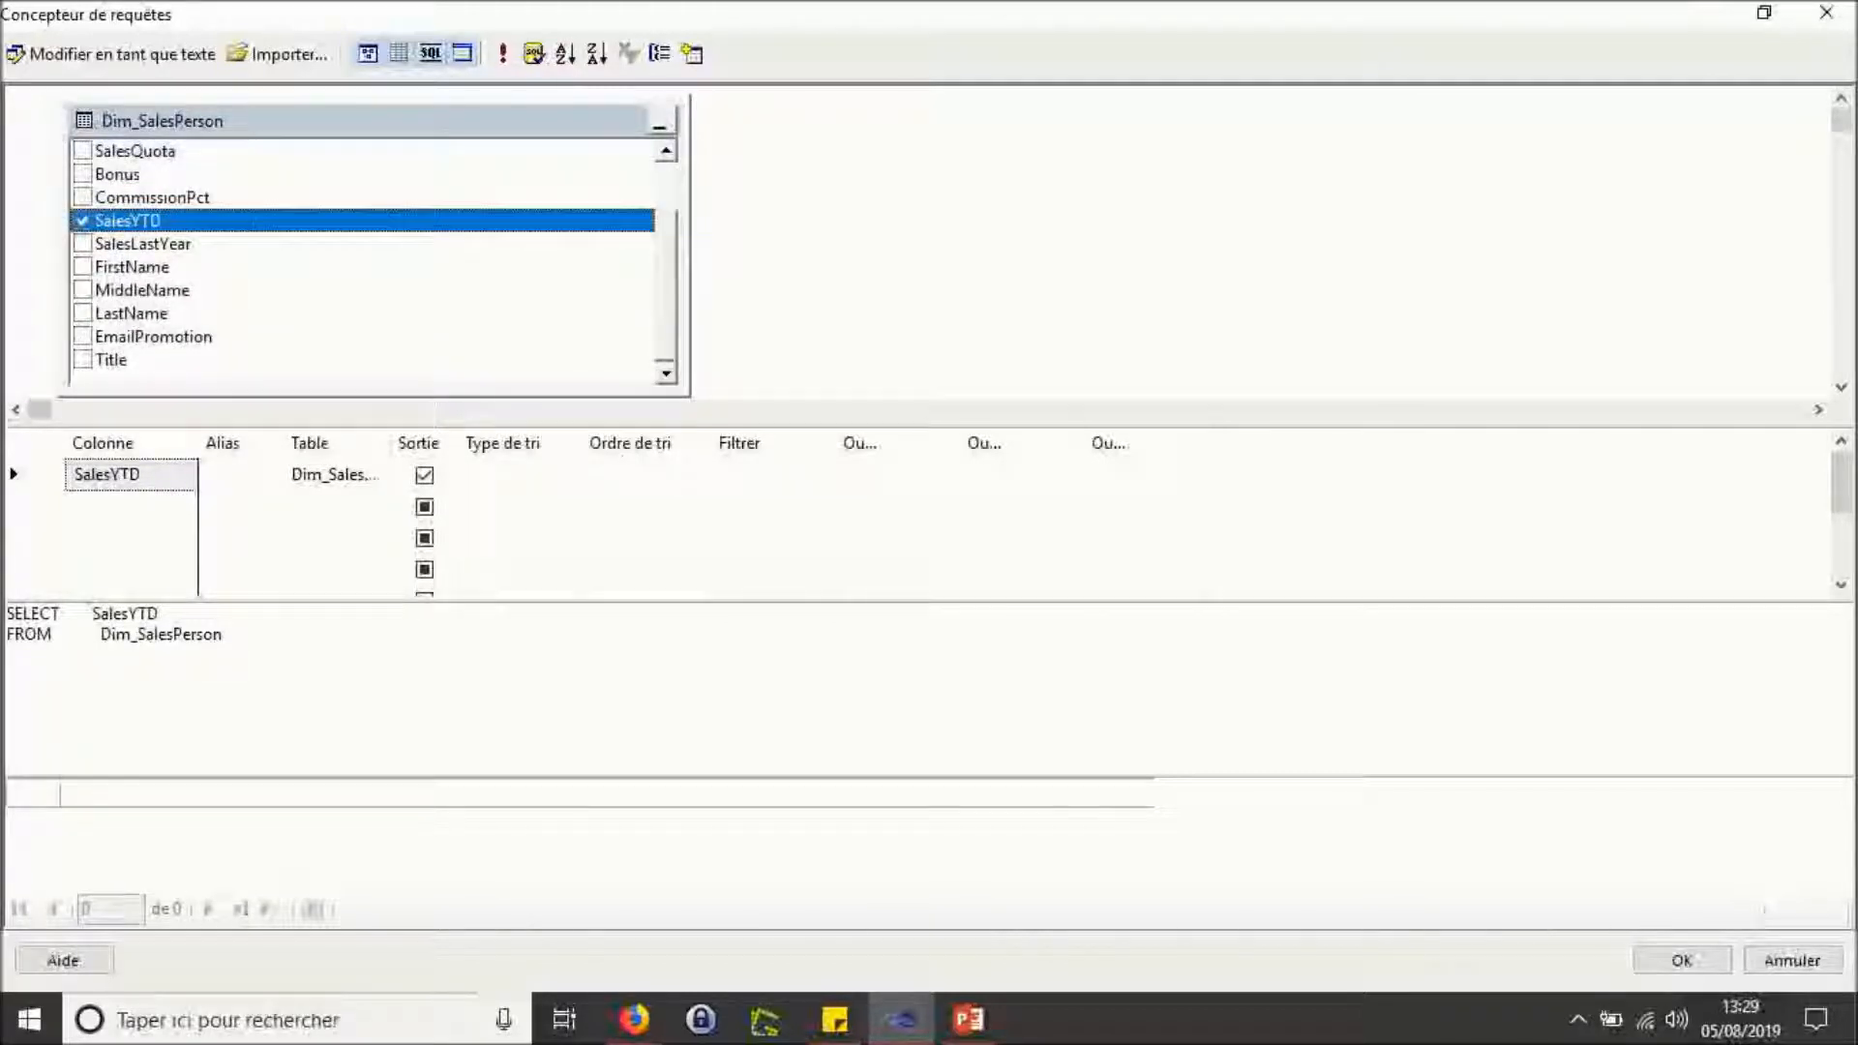
pyautogui.click(82, 267)
pyautogui.click(82, 314)
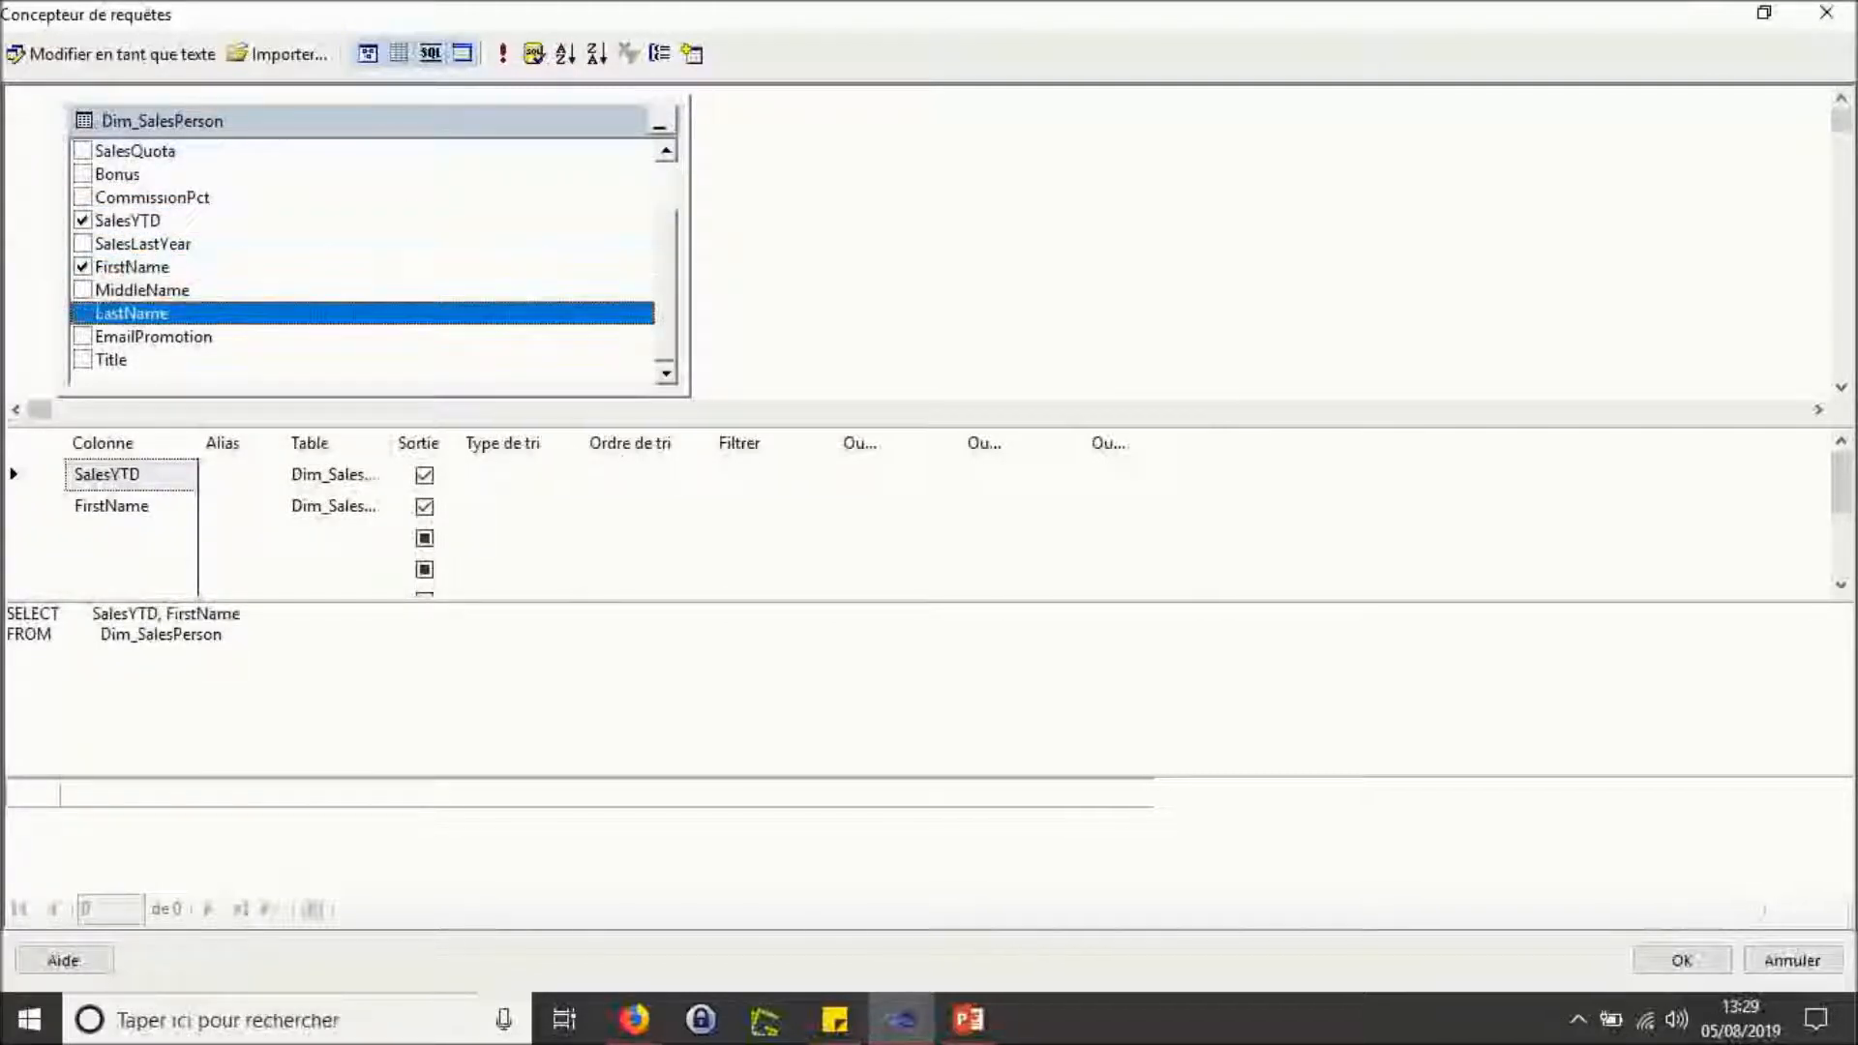
pyautogui.click(82, 314)
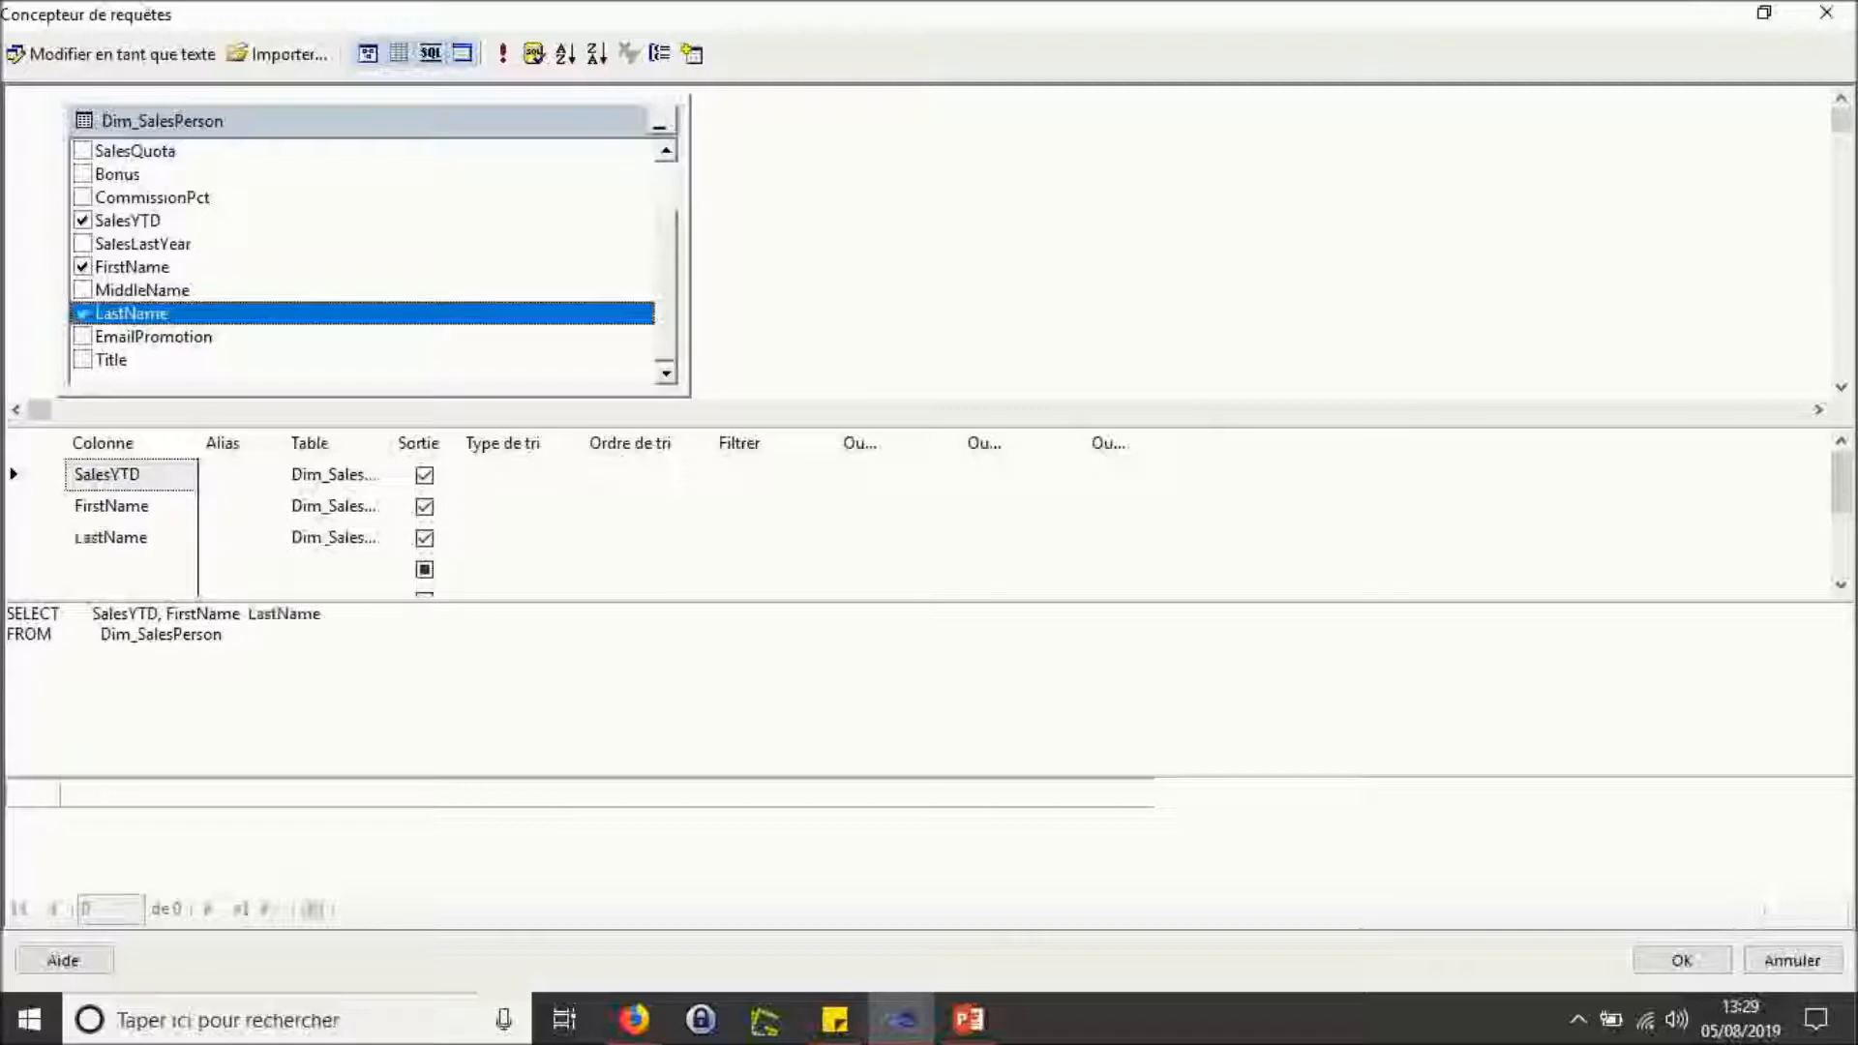
pyautogui.click(1681, 960)
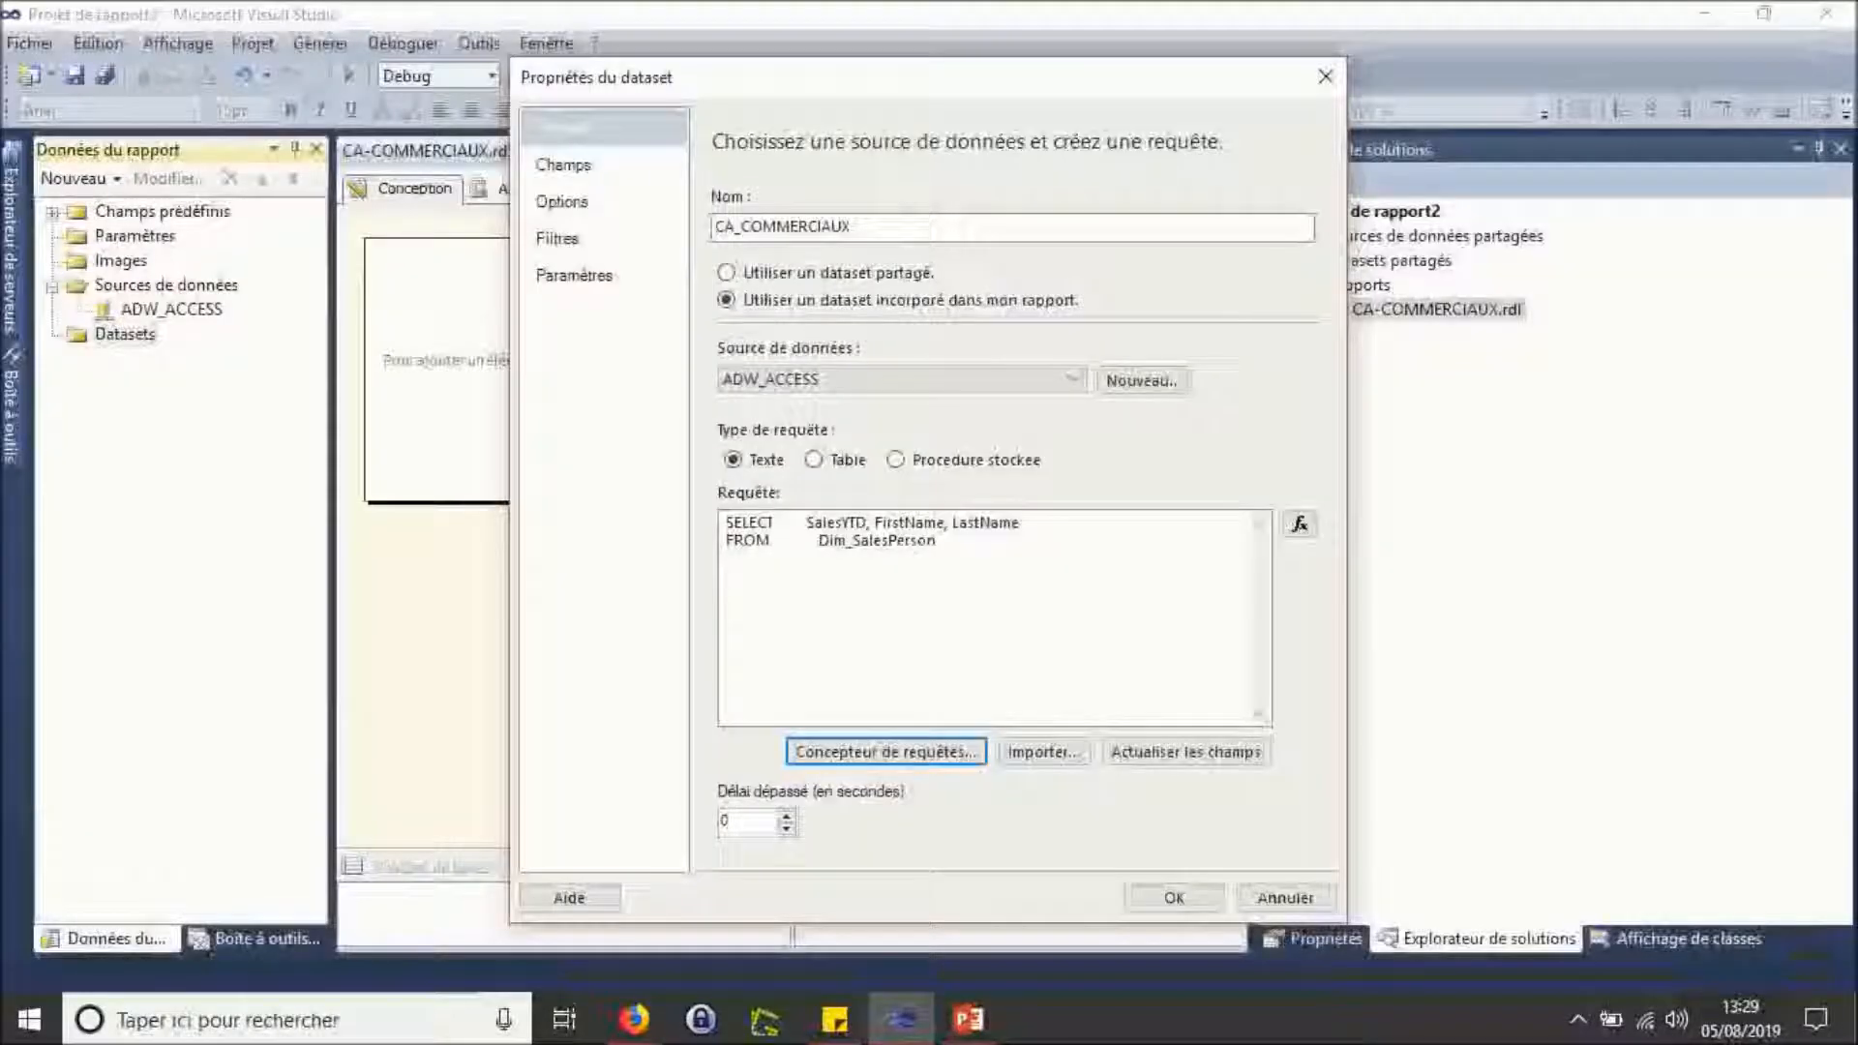
pyautogui.click(1172, 897)
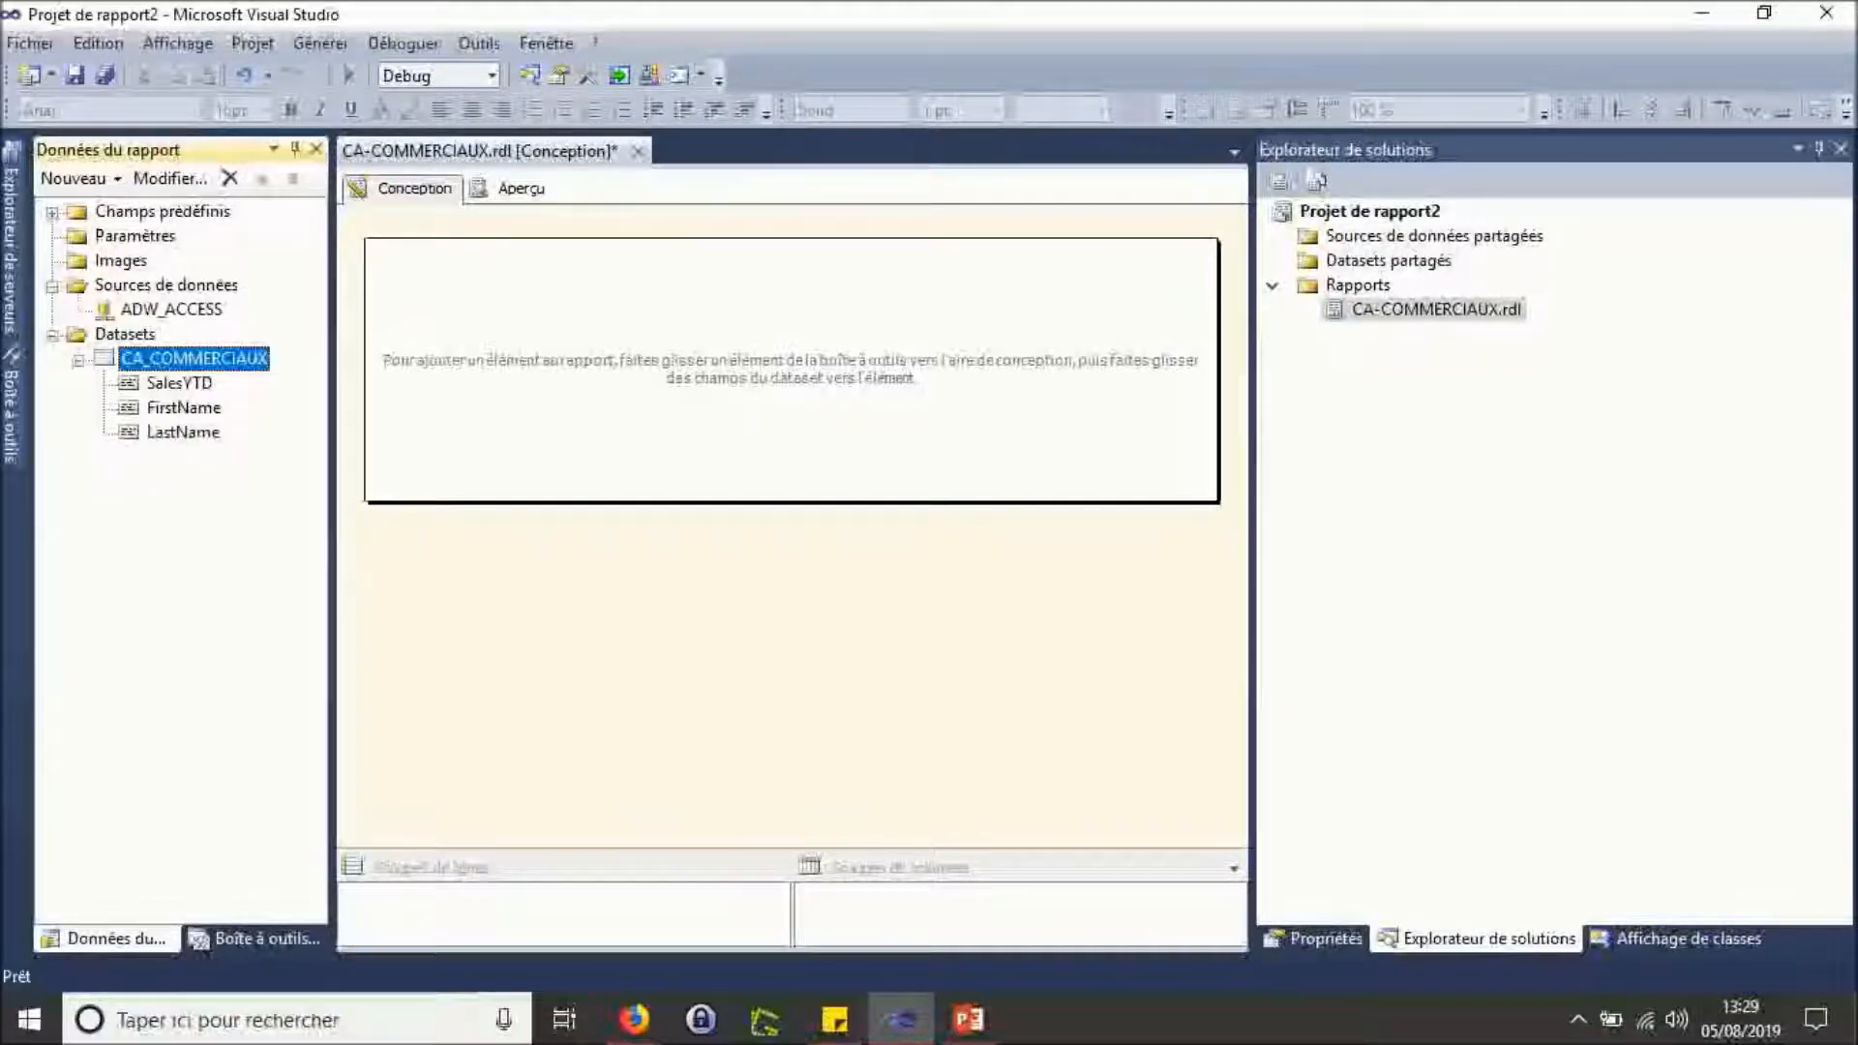
# Step: Insert a matrix in the upper middle of the report body
pyautogui.rightClick(622, 298)
pyautogui.moveTo(735, 402)
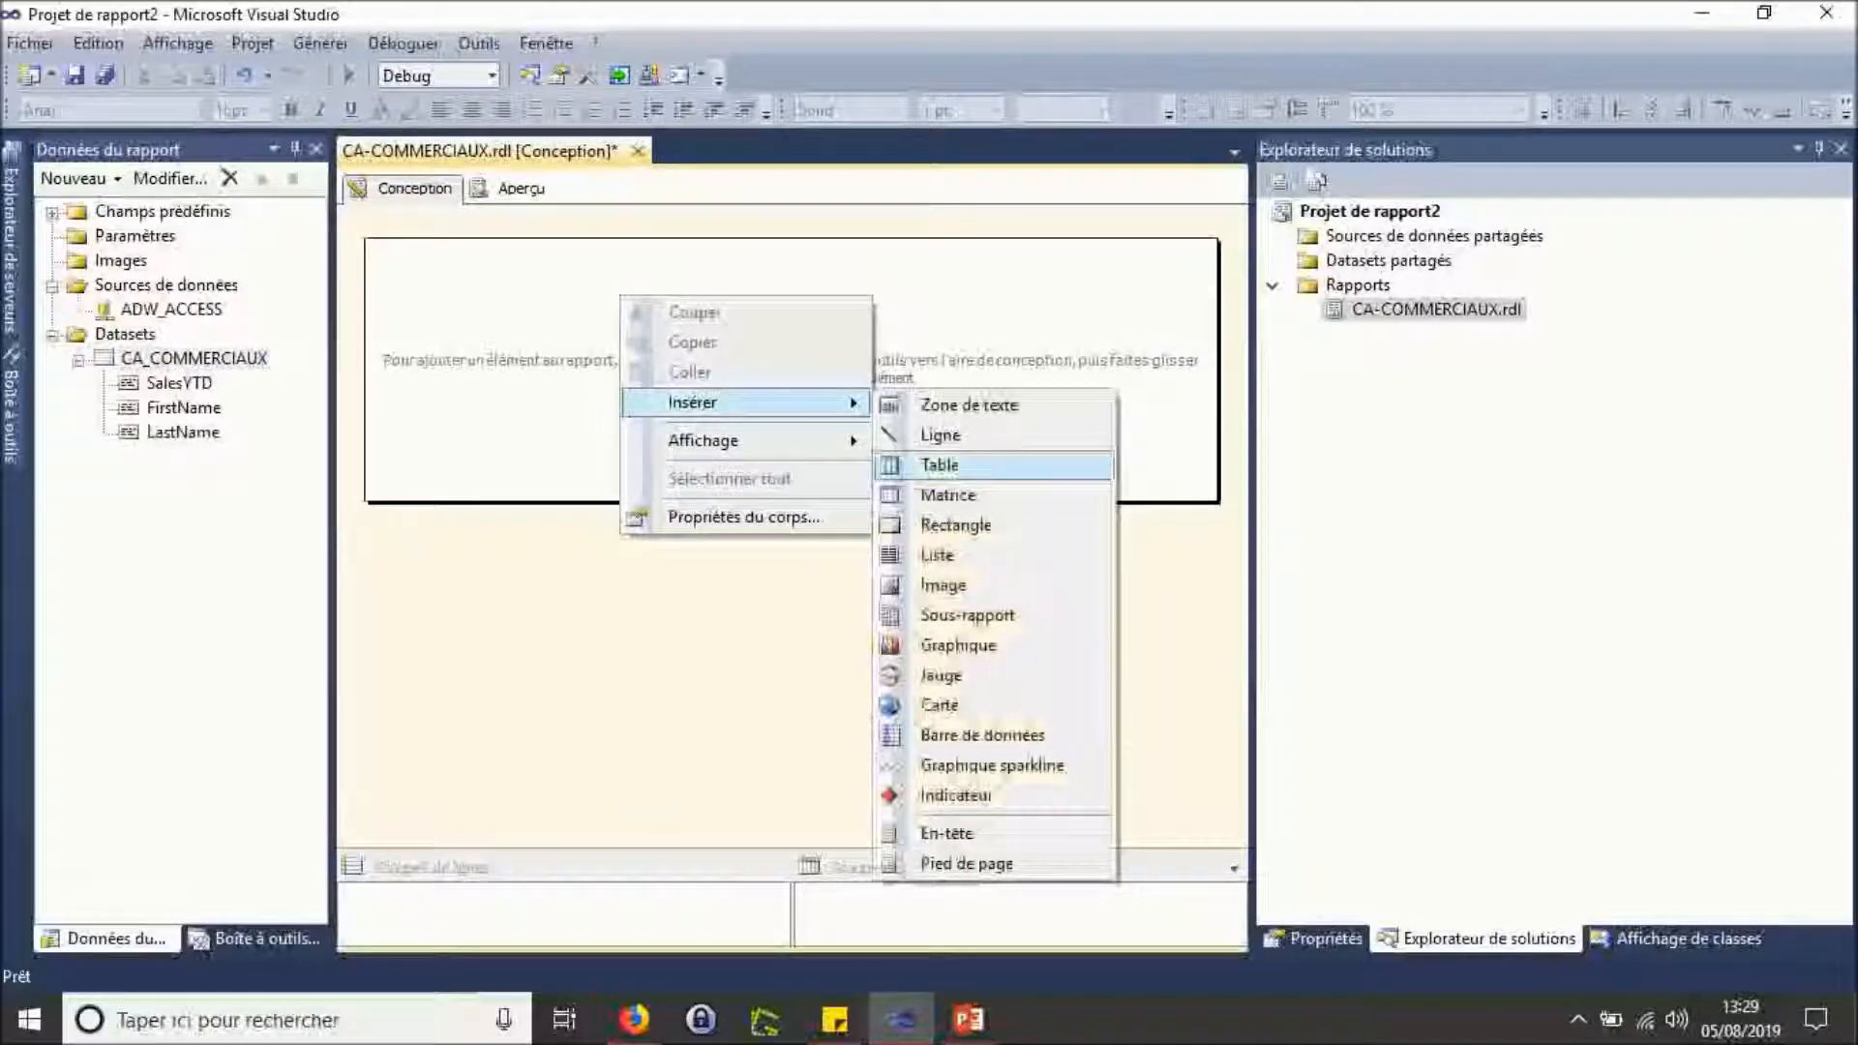
pyautogui.click(948, 495)
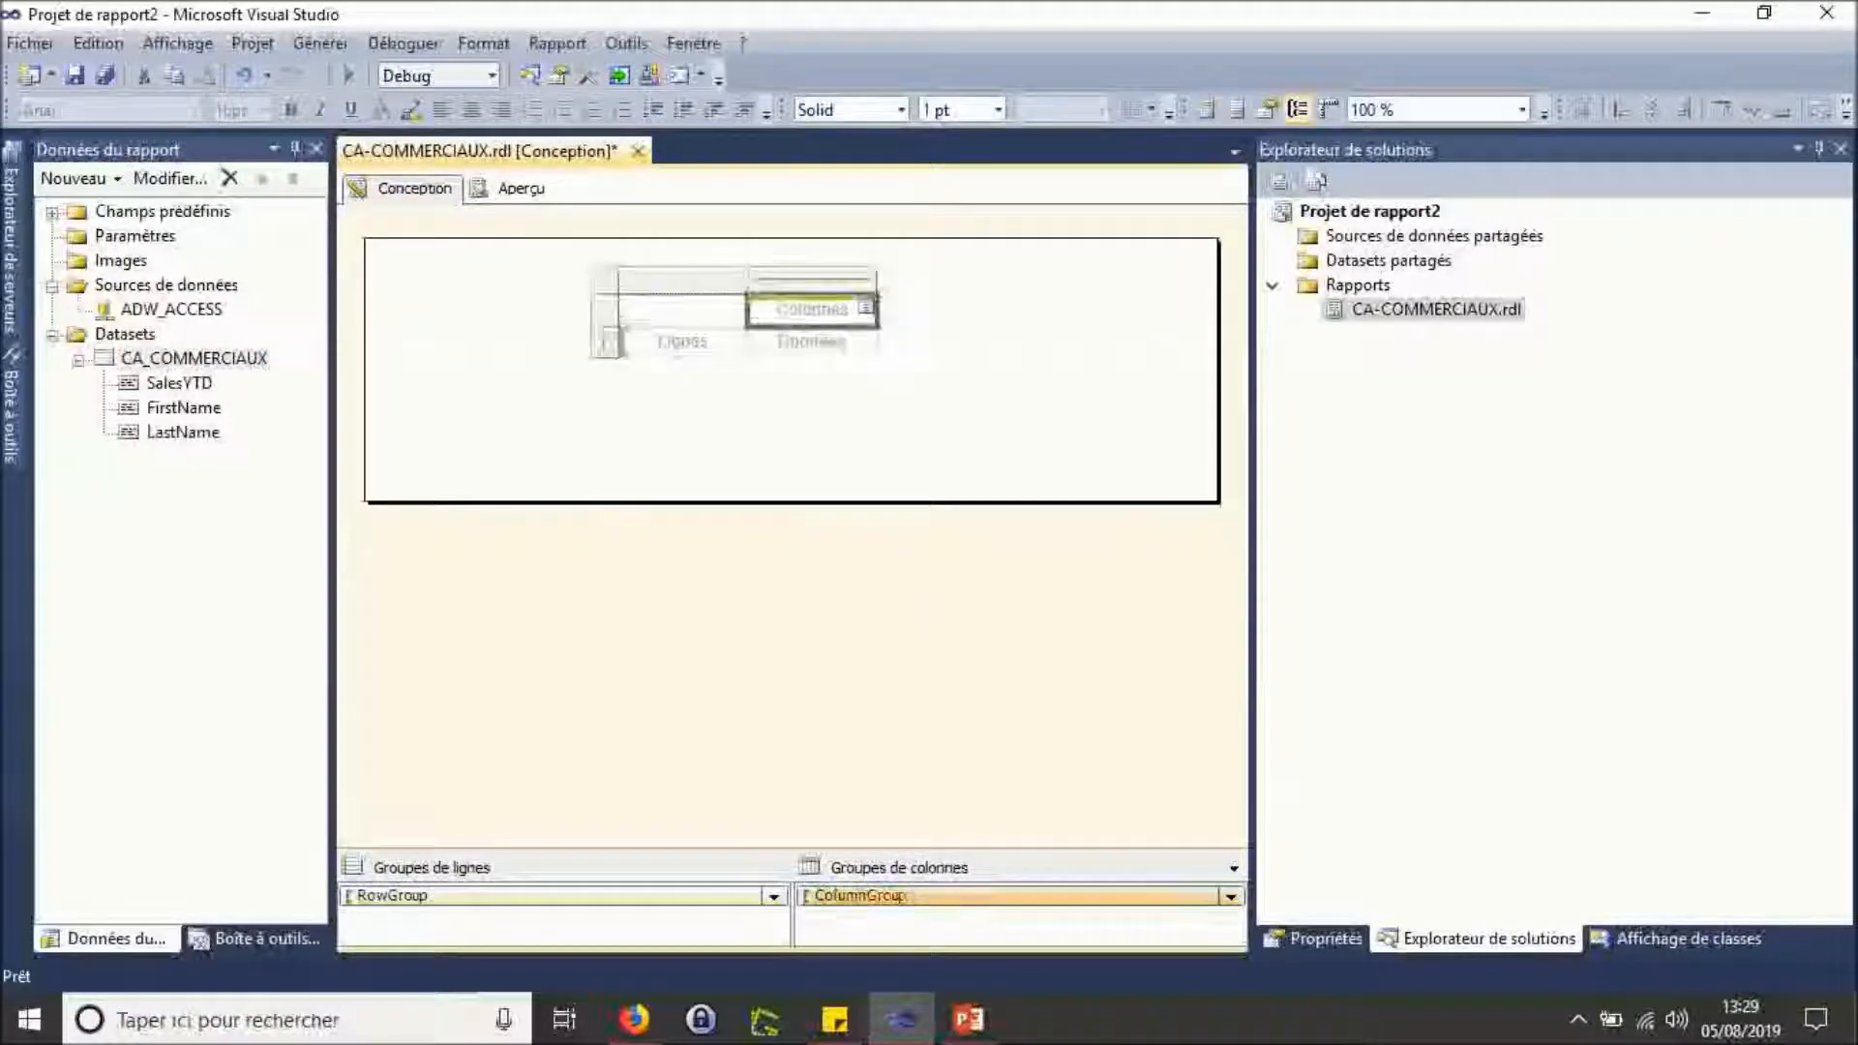
# Step: Add a column to the right inside the matrix's column group and fill the data row with FirstName, LastName and SalesYTD
pyautogui.rightClick(851, 285)
pyautogui.moveTo(1025, 300)
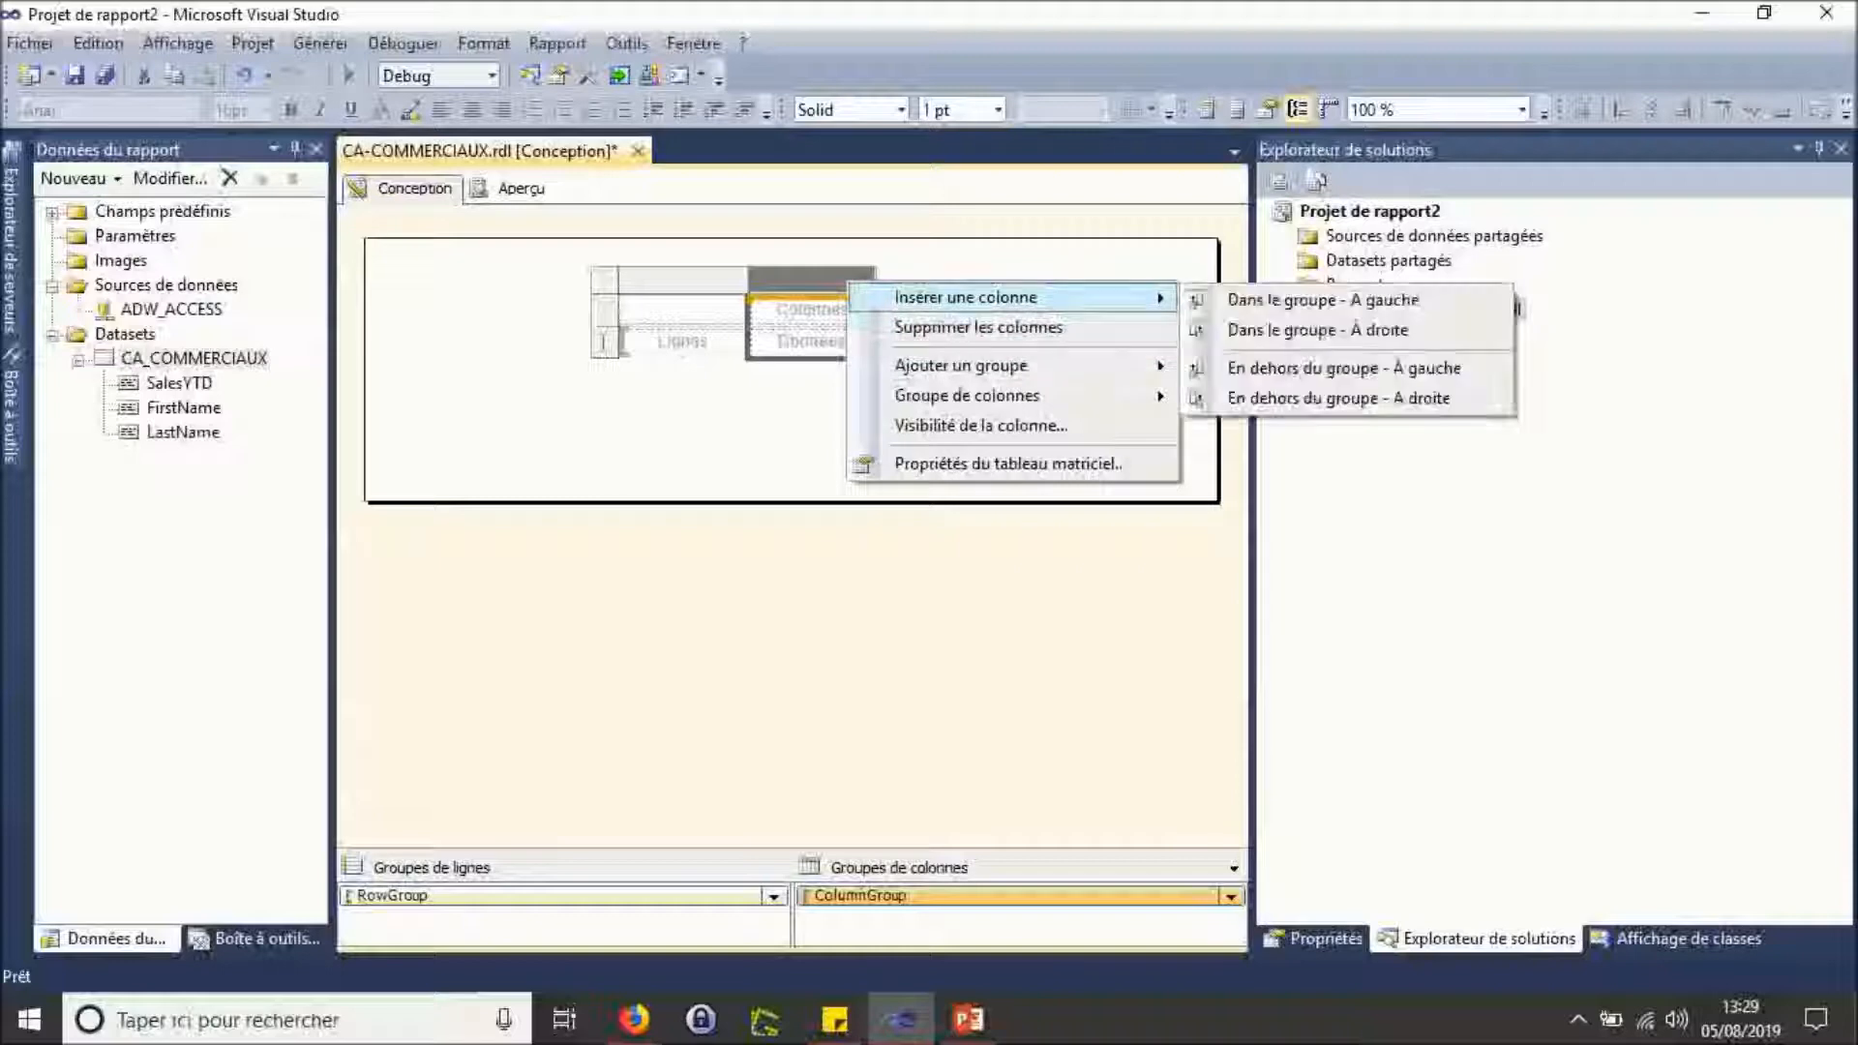
pyautogui.click(1318, 330)
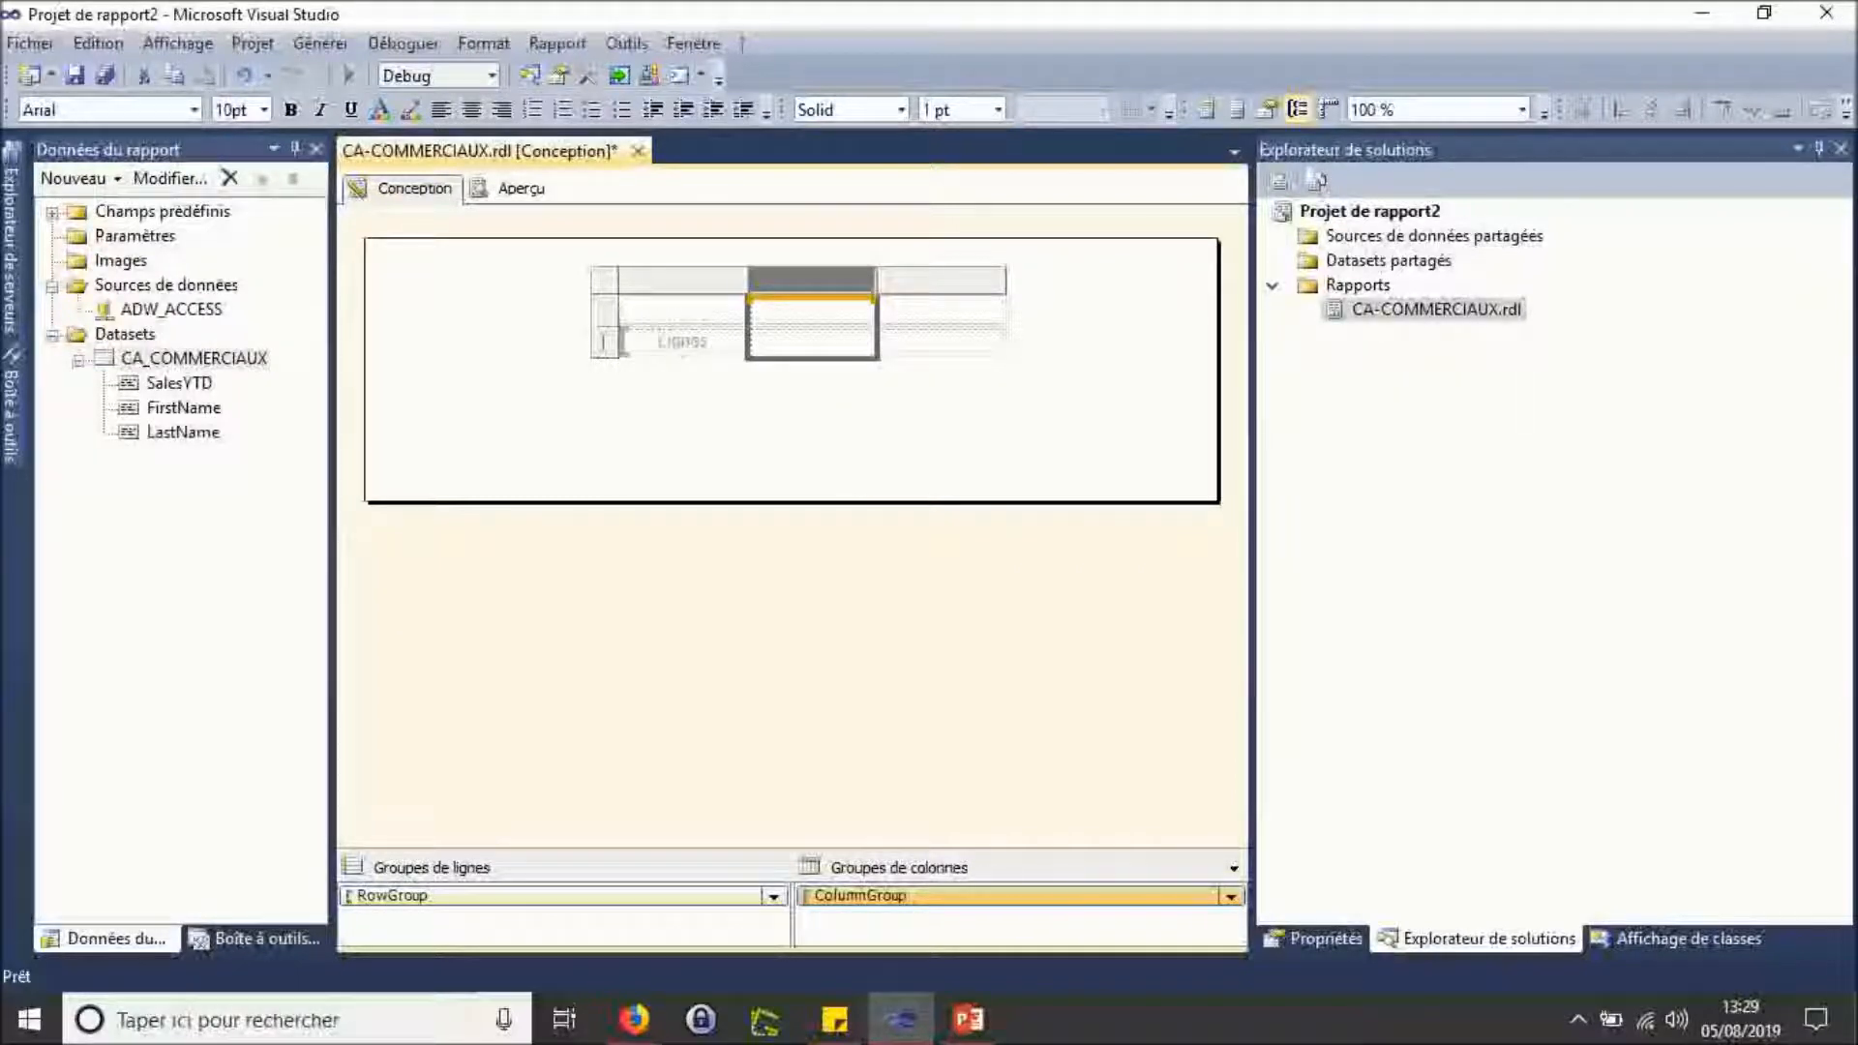
pyautogui.moveTo(184, 408); pyautogui.dragTo(682, 342)
pyautogui.moveTo(184, 433); pyautogui.dragTo(813, 341)
pyautogui.moveTo(181, 383); pyautogui.dragTo(943, 341)
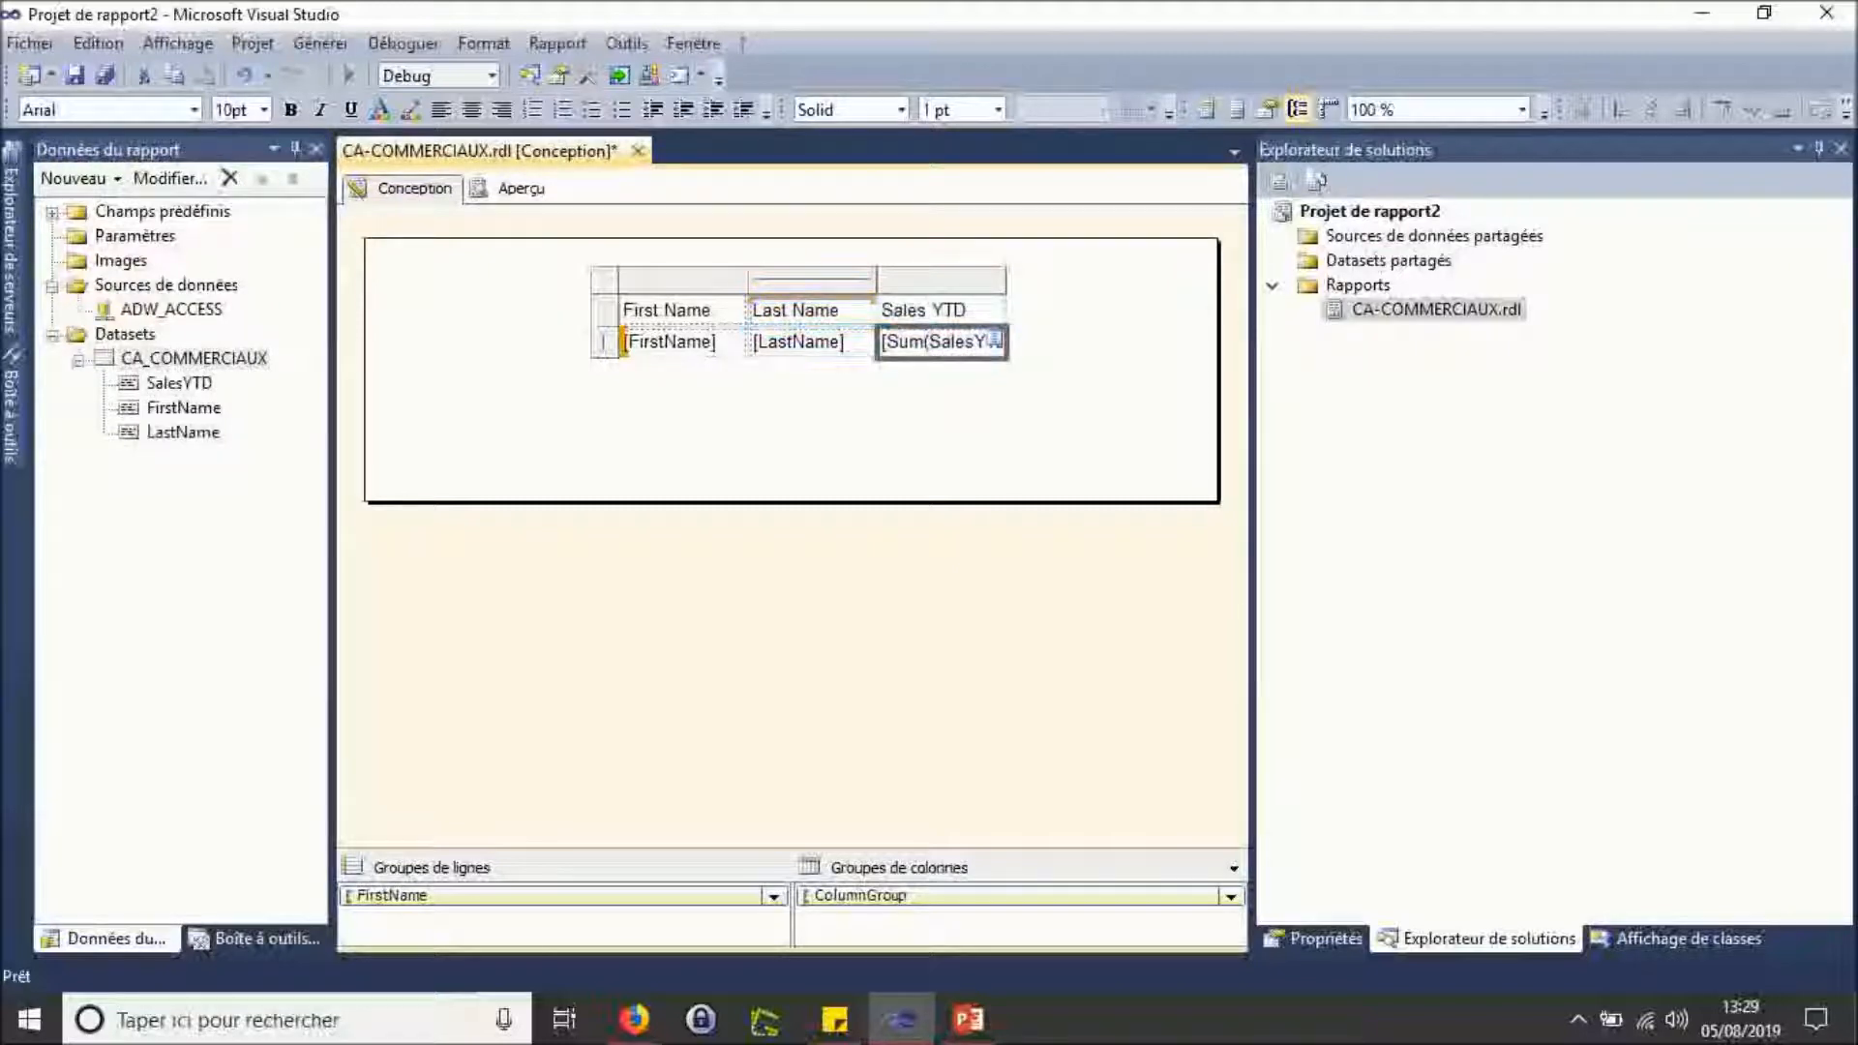
# Step: Widen the matrix by extending its left edge toward the left side of the report body
pyautogui.click(793, 426)
pyautogui.click(683, 311)
pyautogui.click(604, 311)
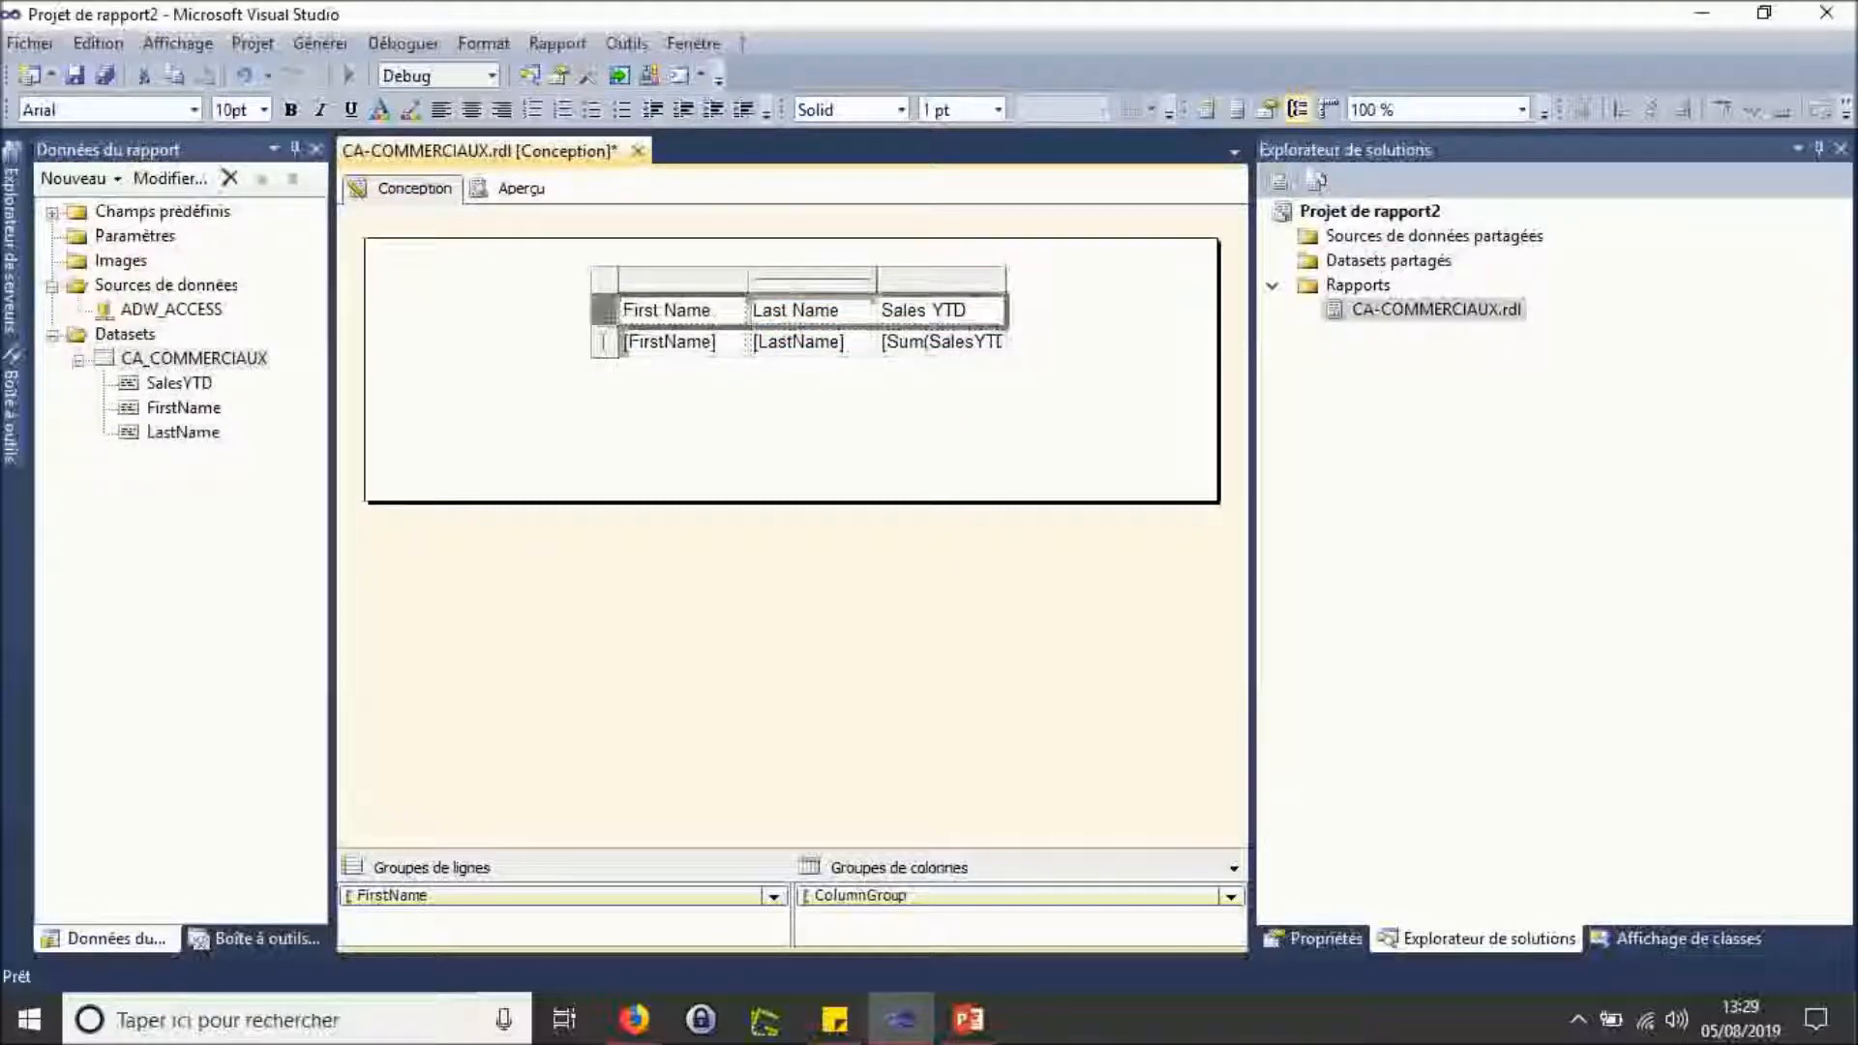
pyautogui.click(793, 426)
pyautogui.click(677, 310)
pyautogui.click(602, 279)
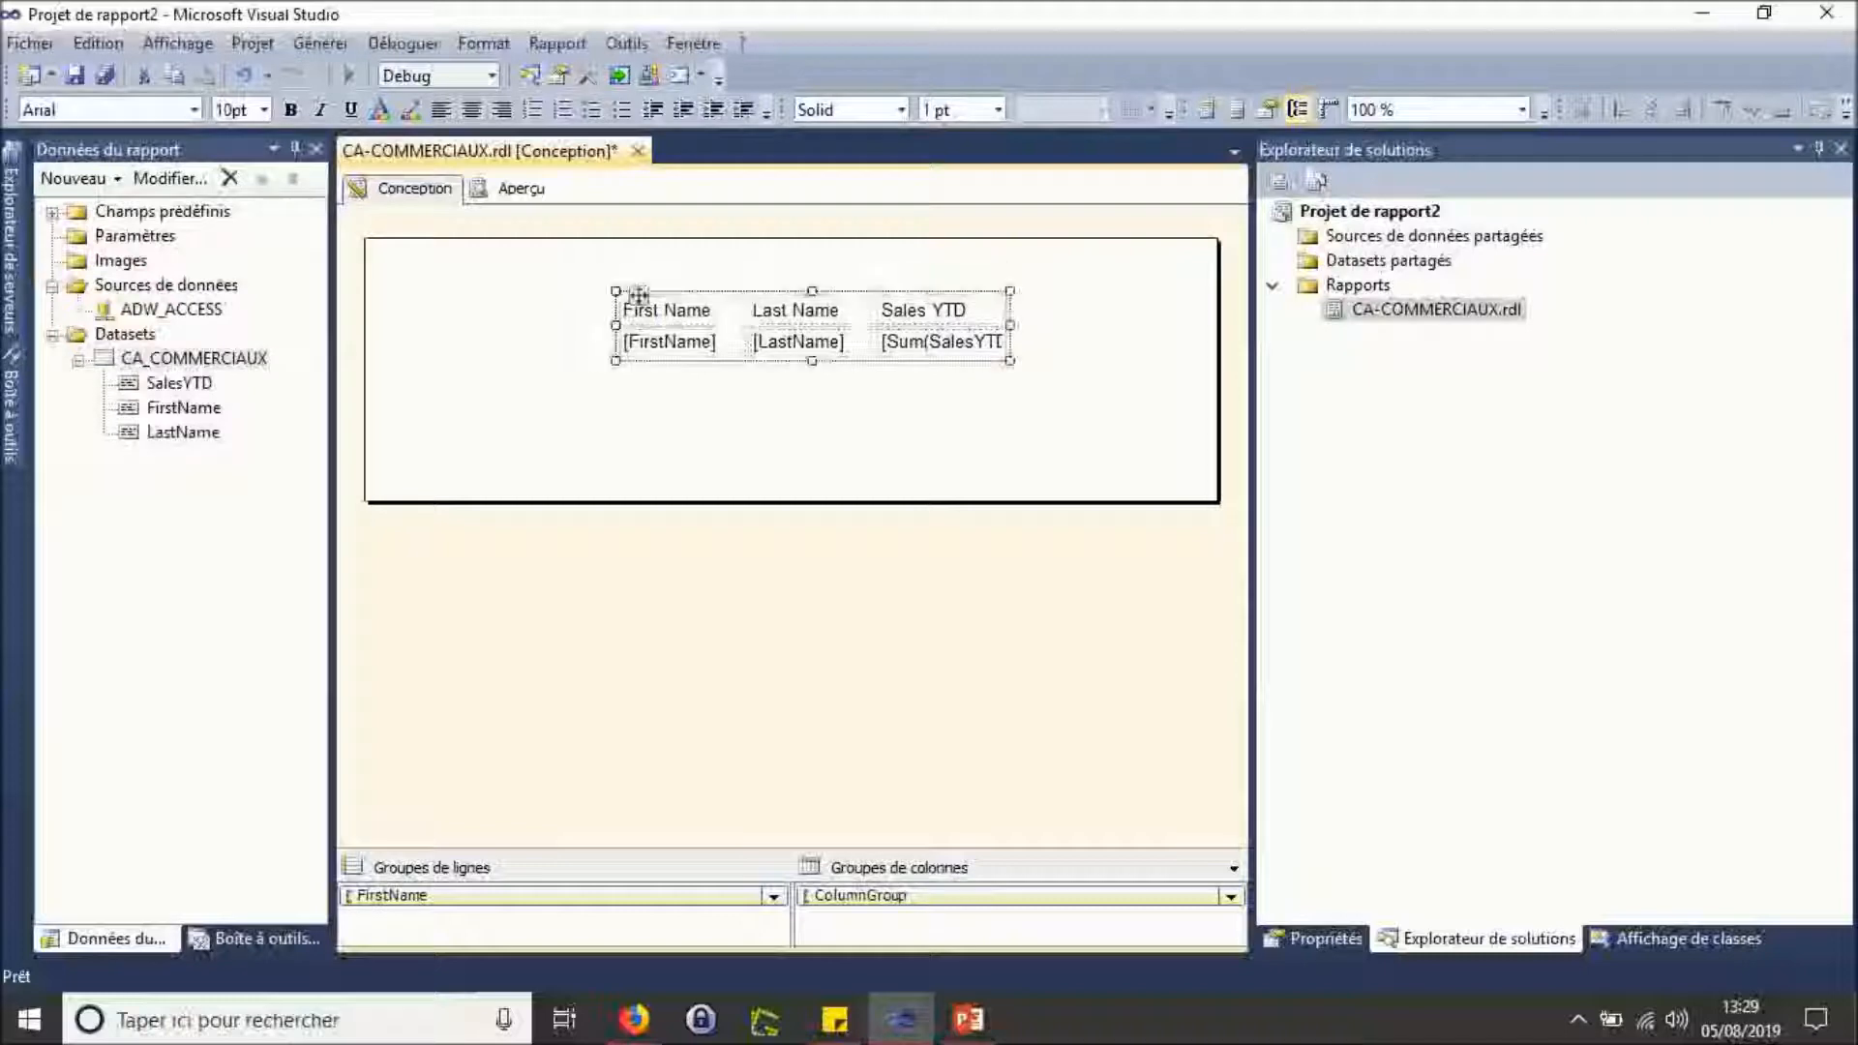
pyautogui.moveTo(639, 295); pyautogui.dragTo(444, 290)
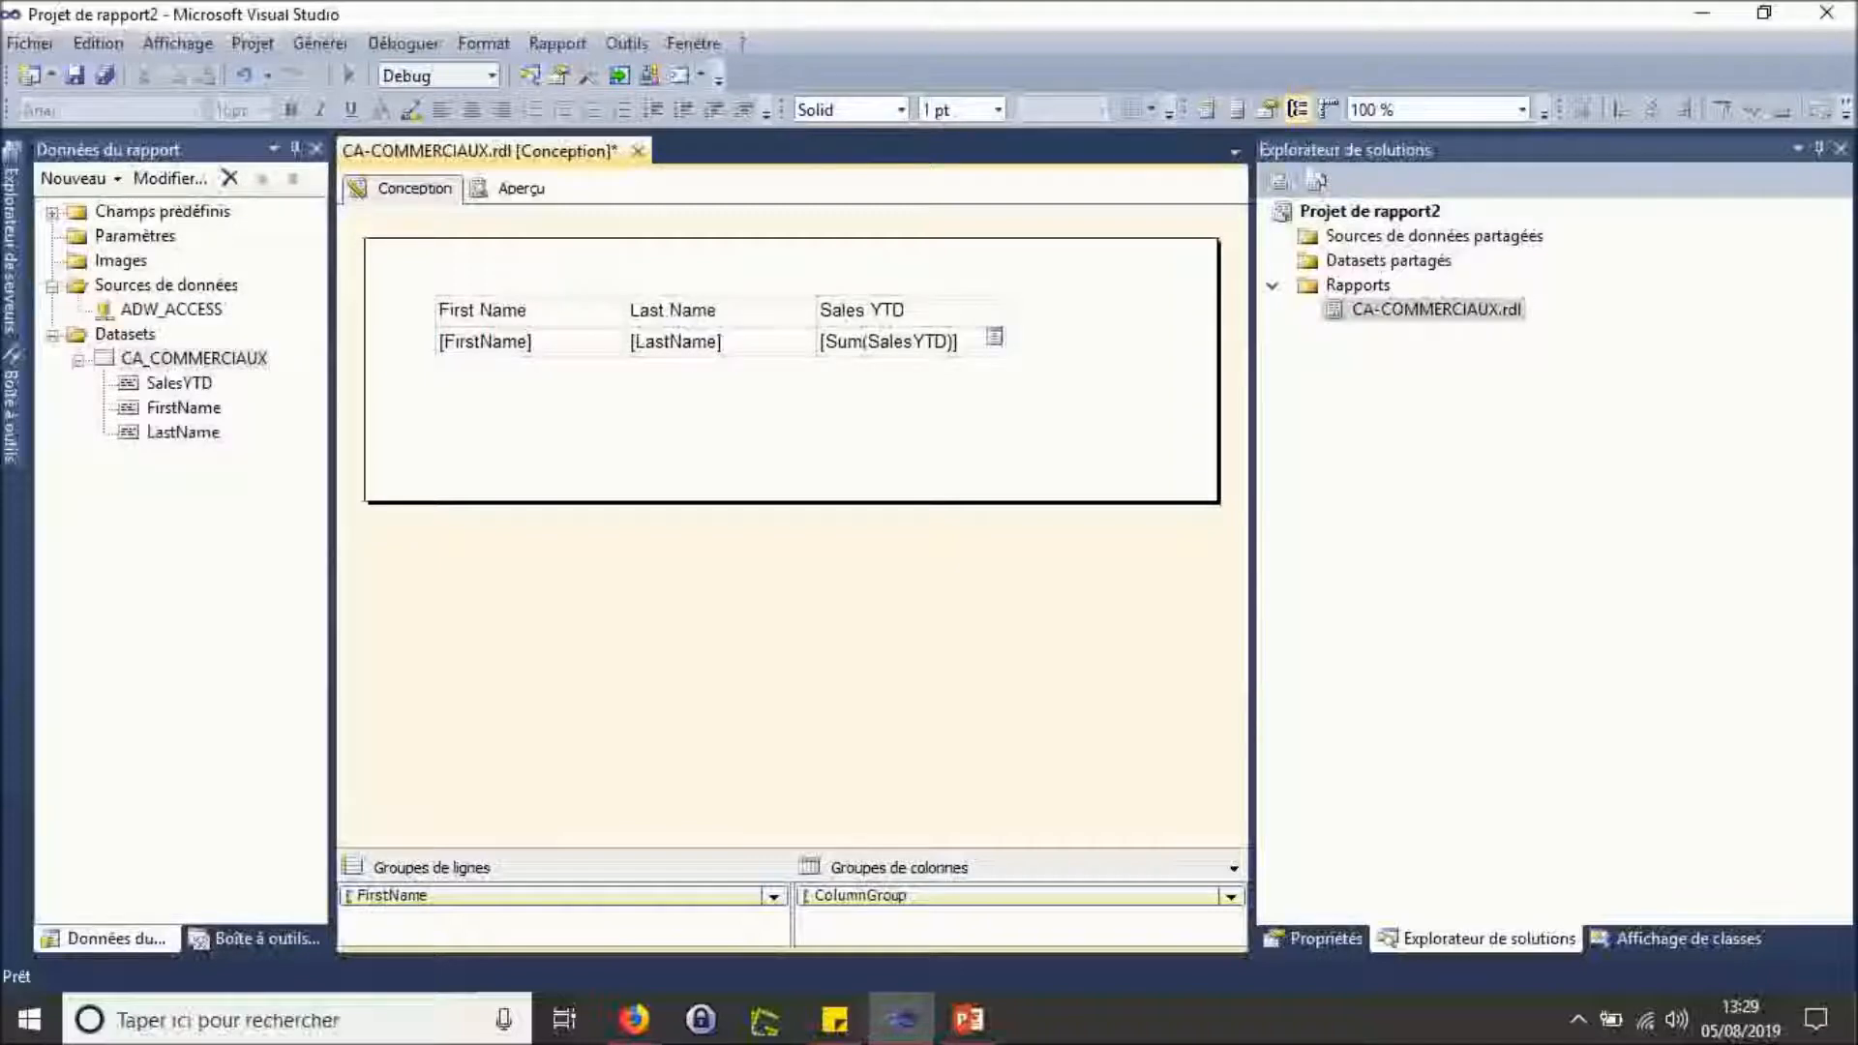
# Step: Format the SalesYTD text box as currency (Devise) with 0 decimals and a thousands separator, and preview the report
pyautogui.rightClick(909, 343)
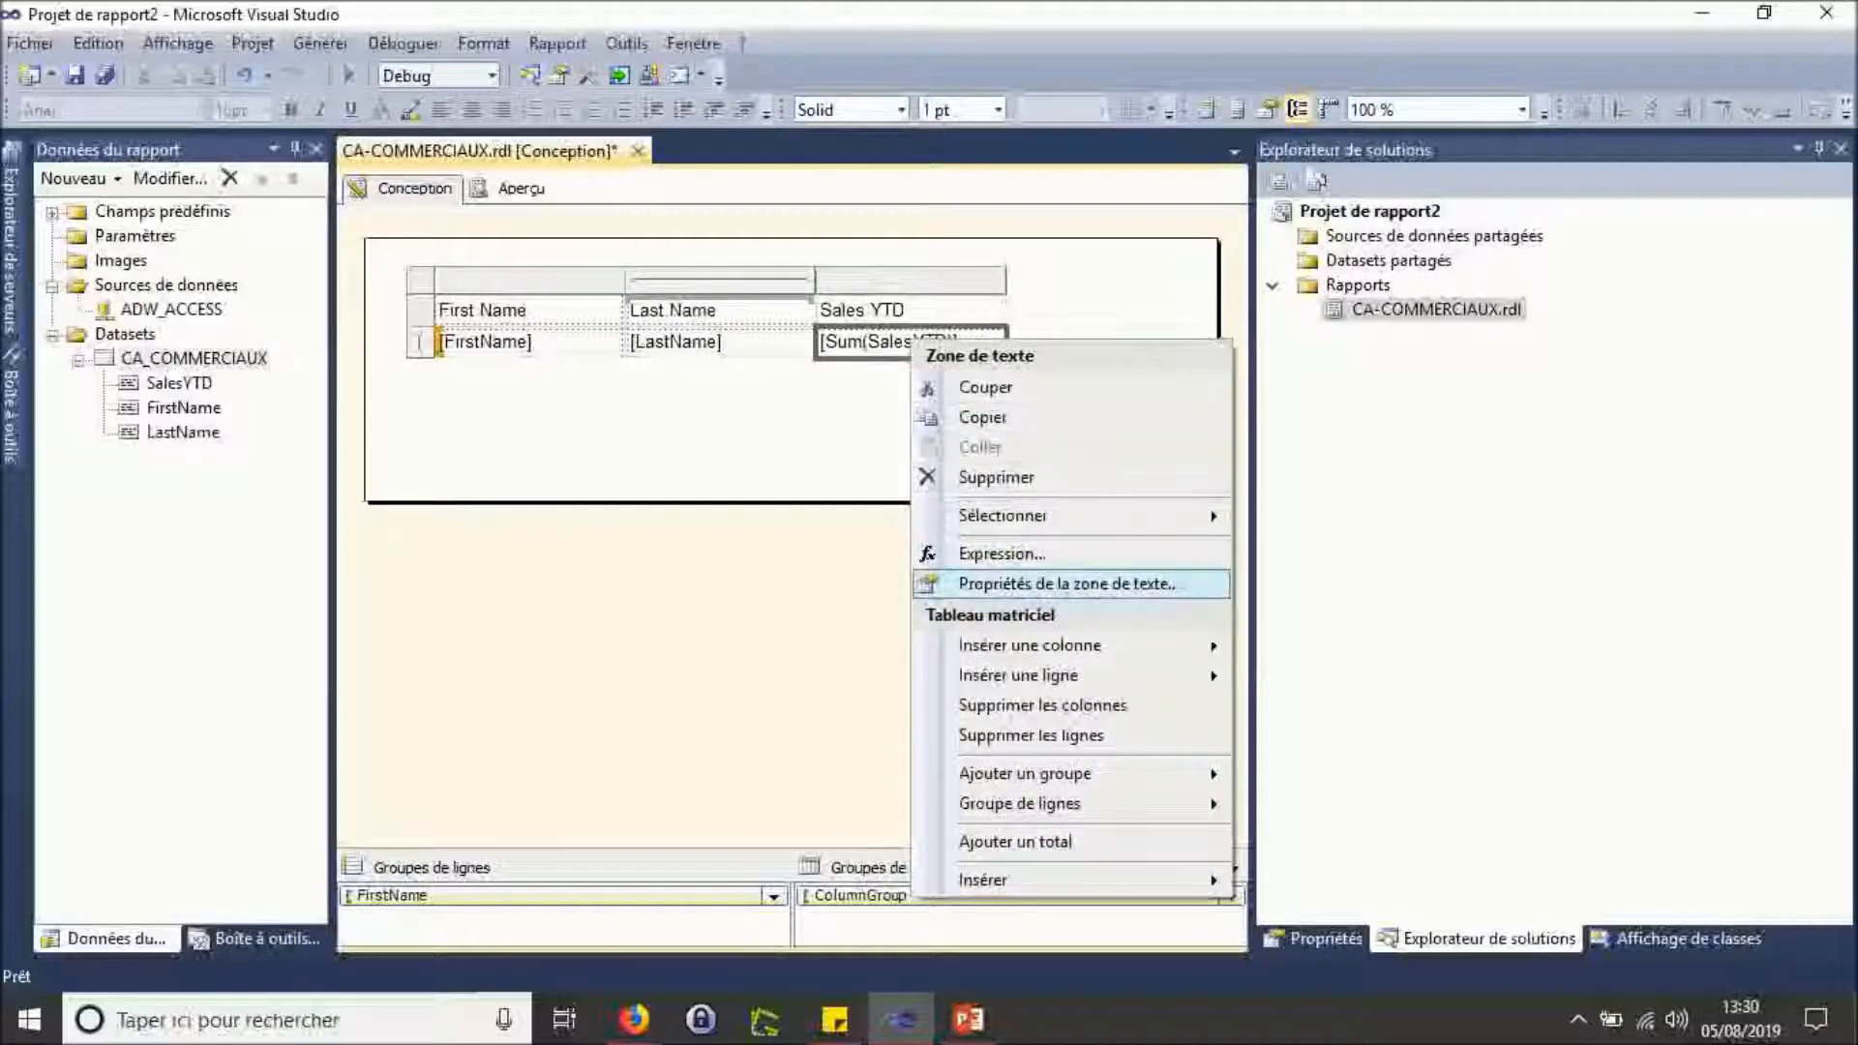
pyautogui.click(1065, 583)
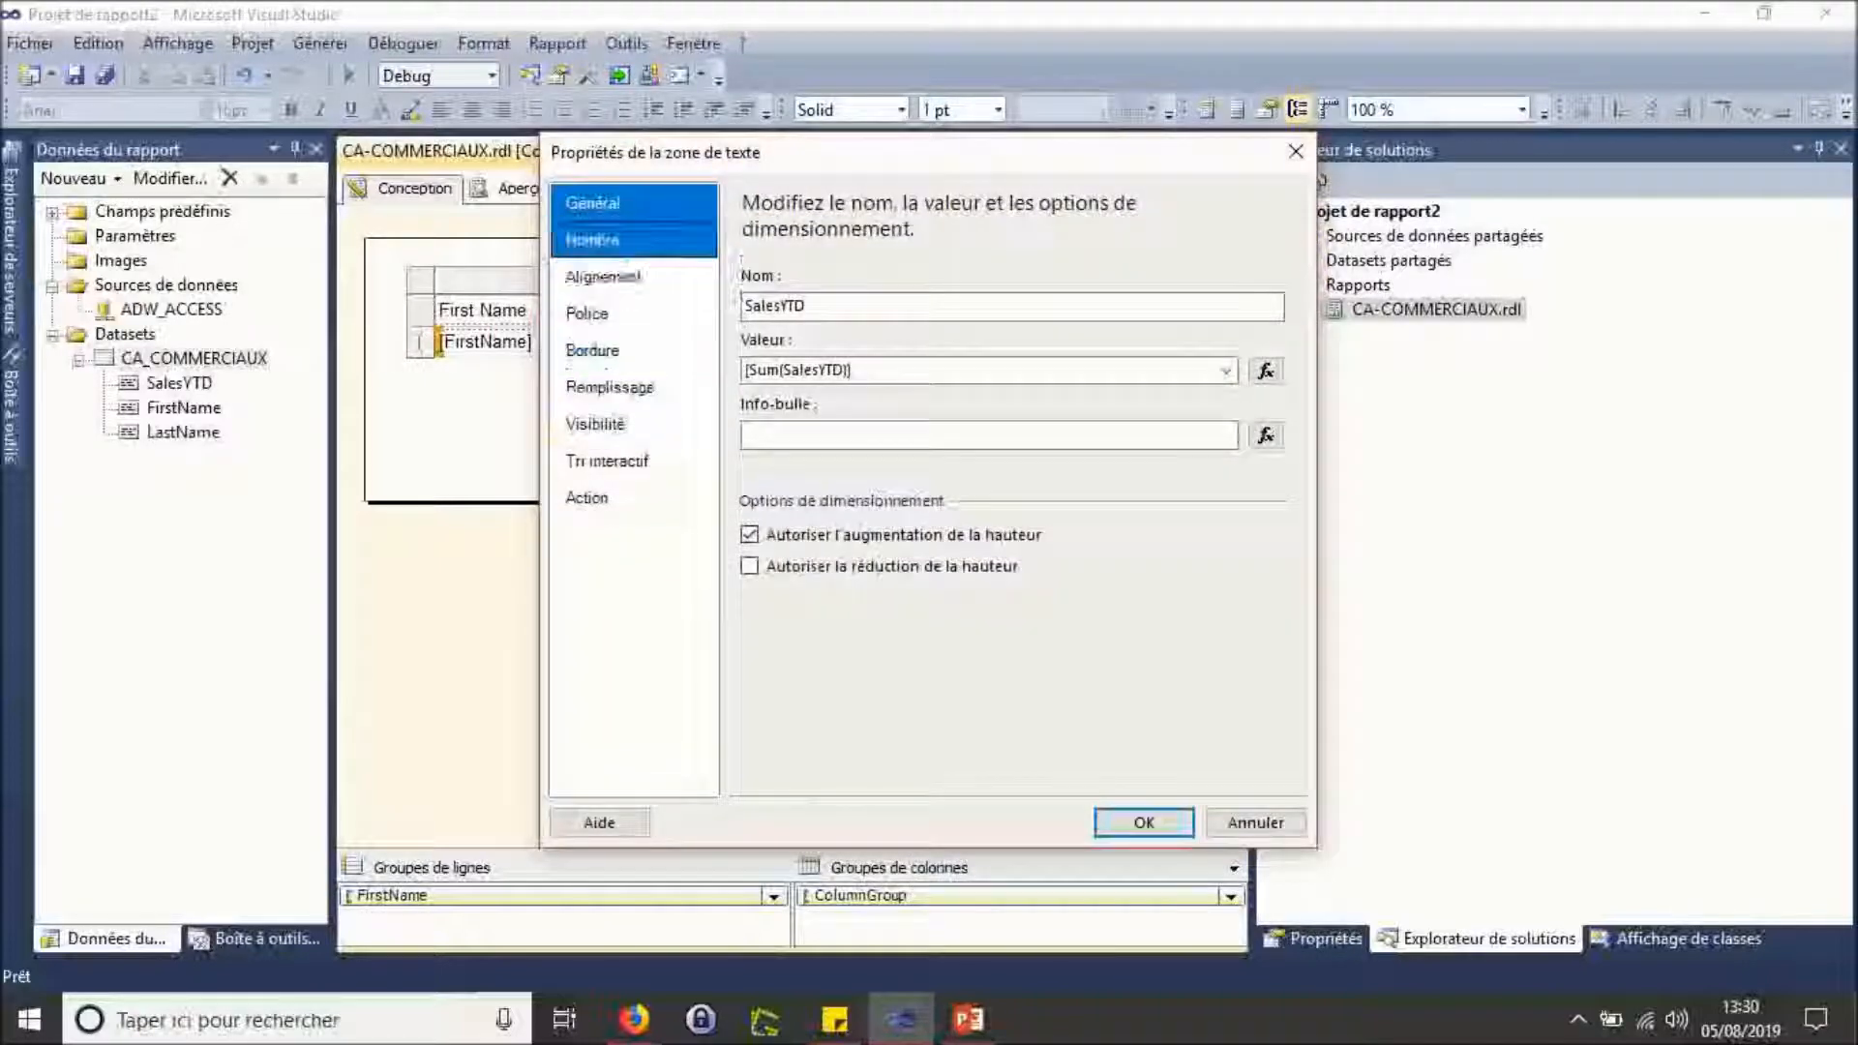
pyautogui.click(634, 240)
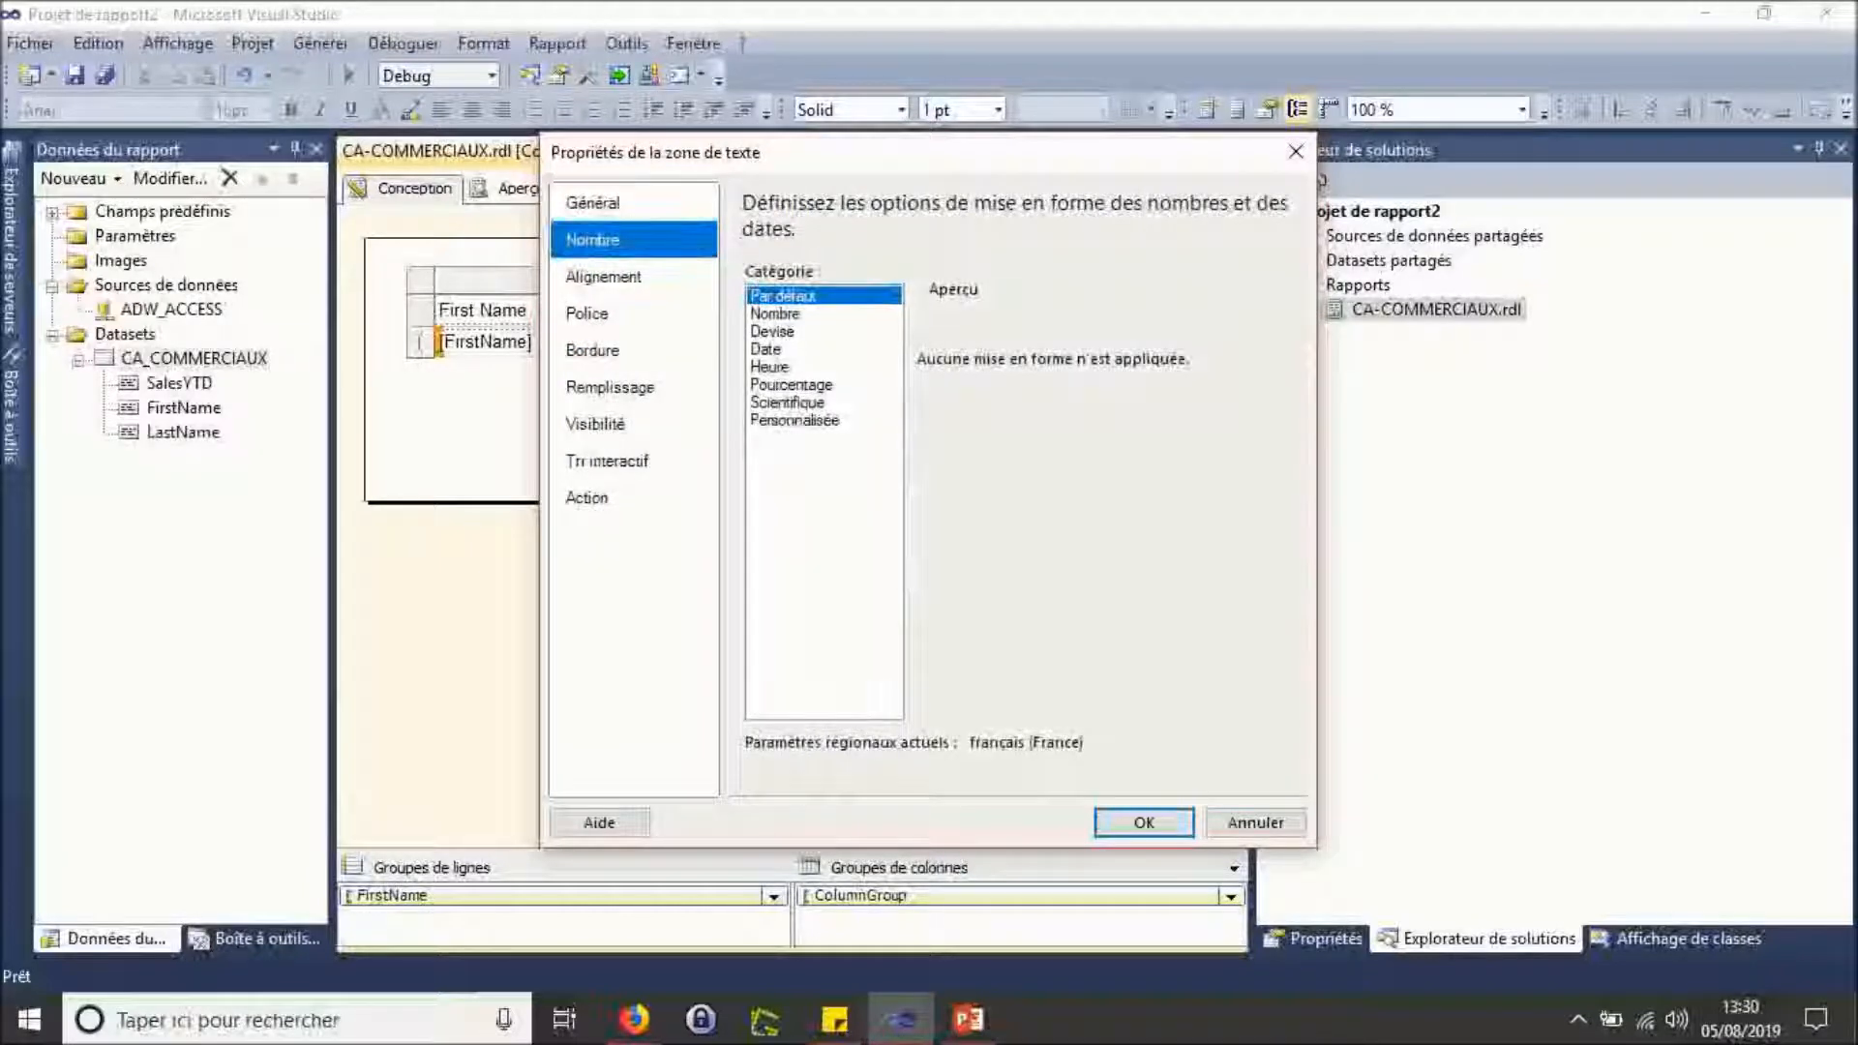
pyautogui.click(773, 332)
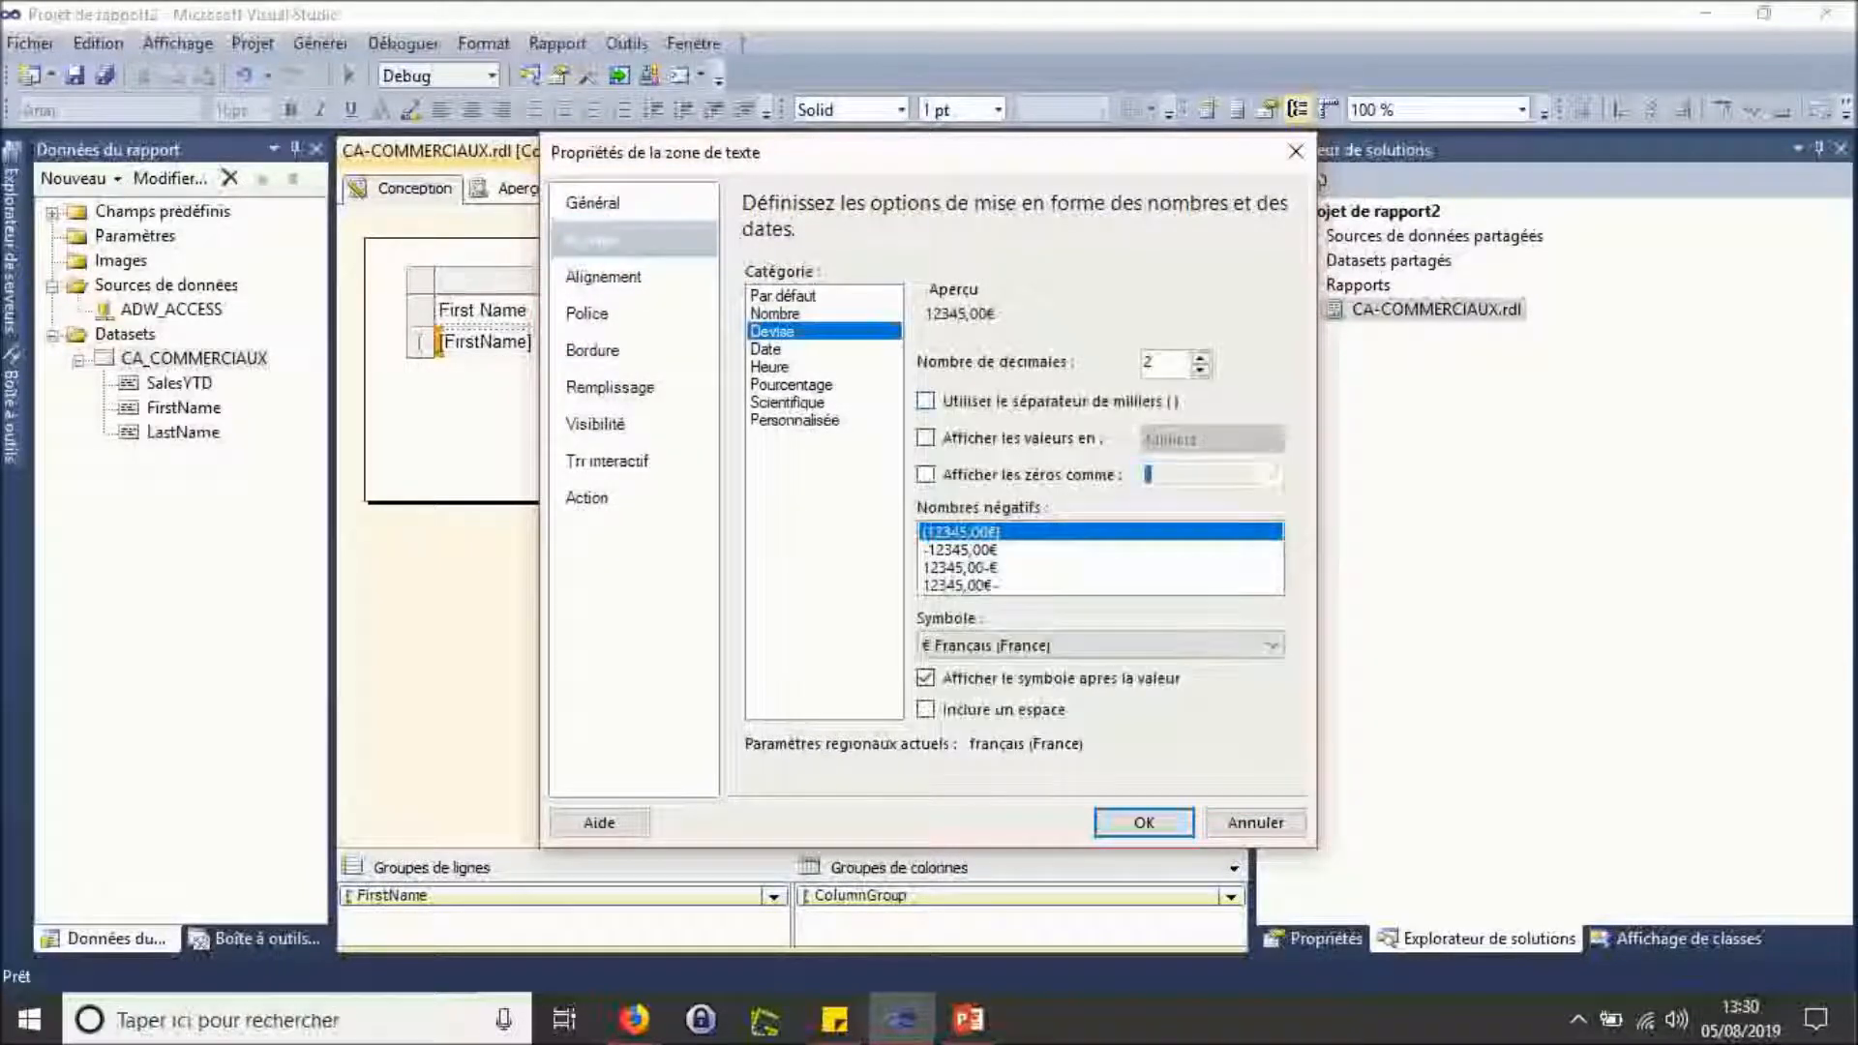
pyautogui.write('0')
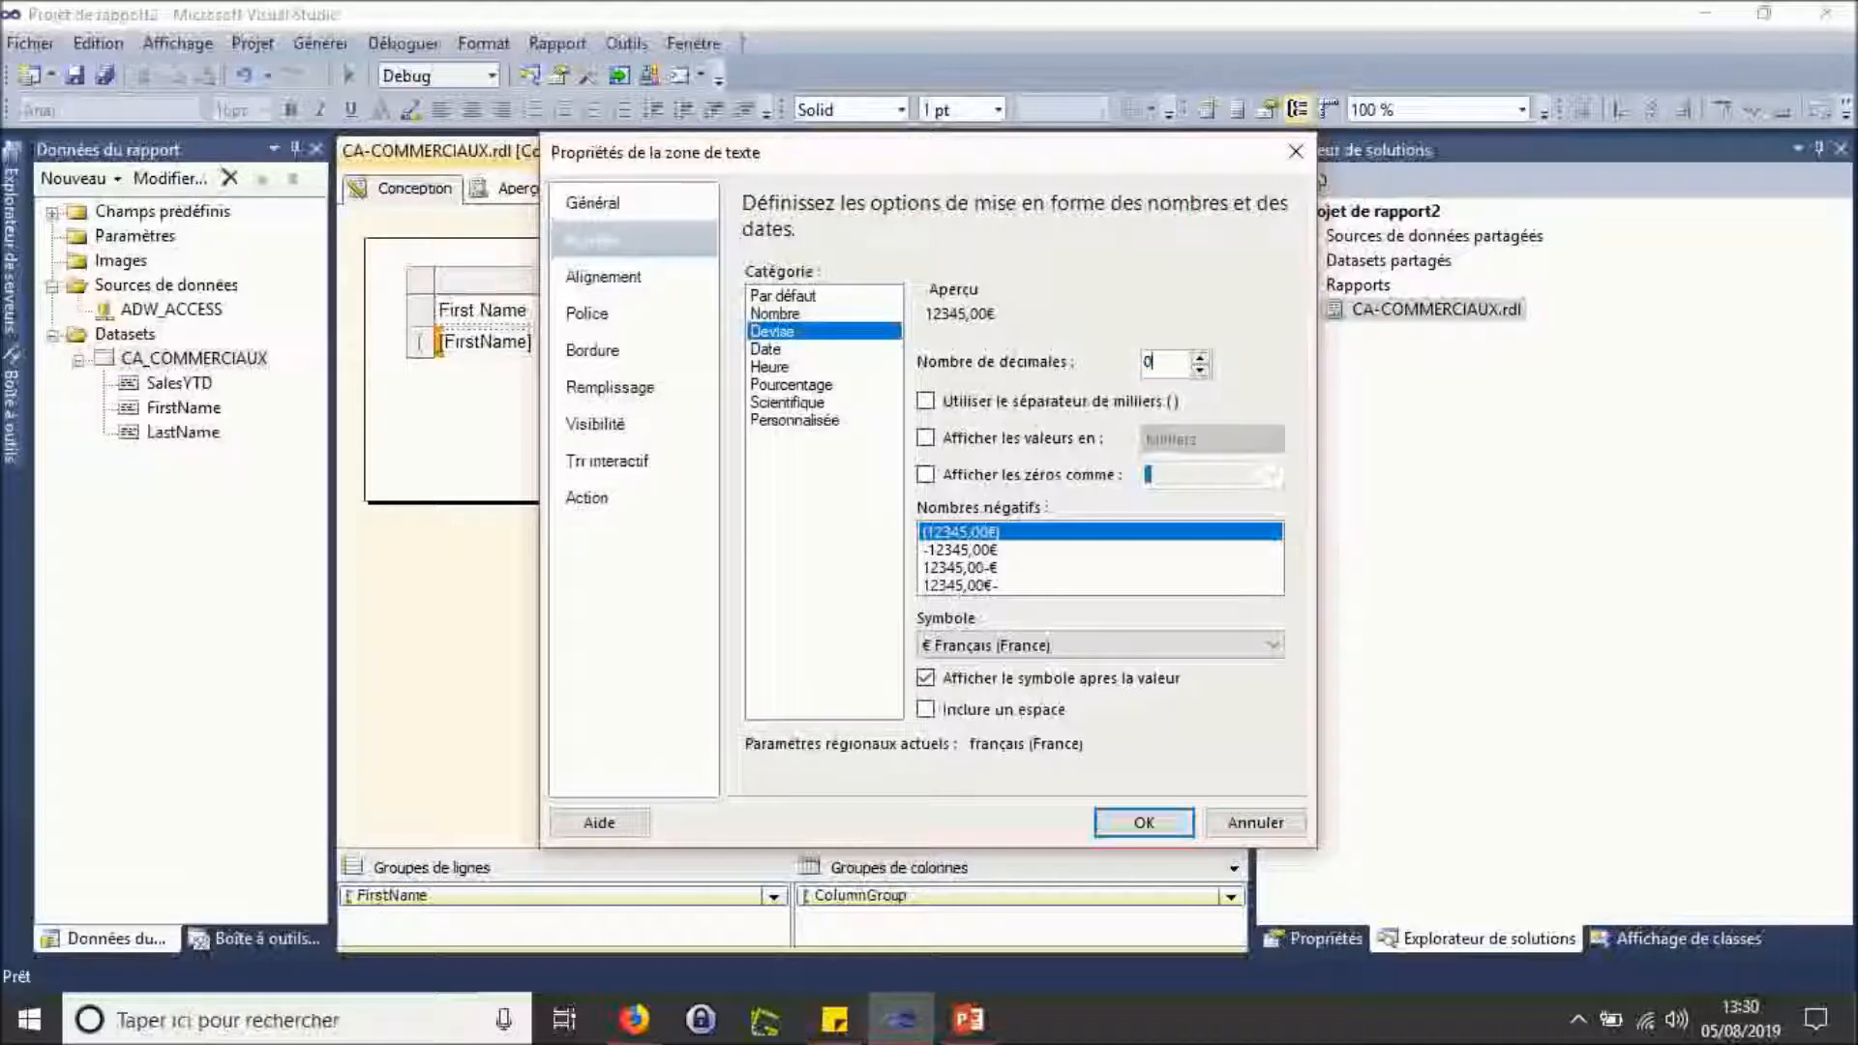
pyautogui.press('Tab')
pyautogui.press('space')
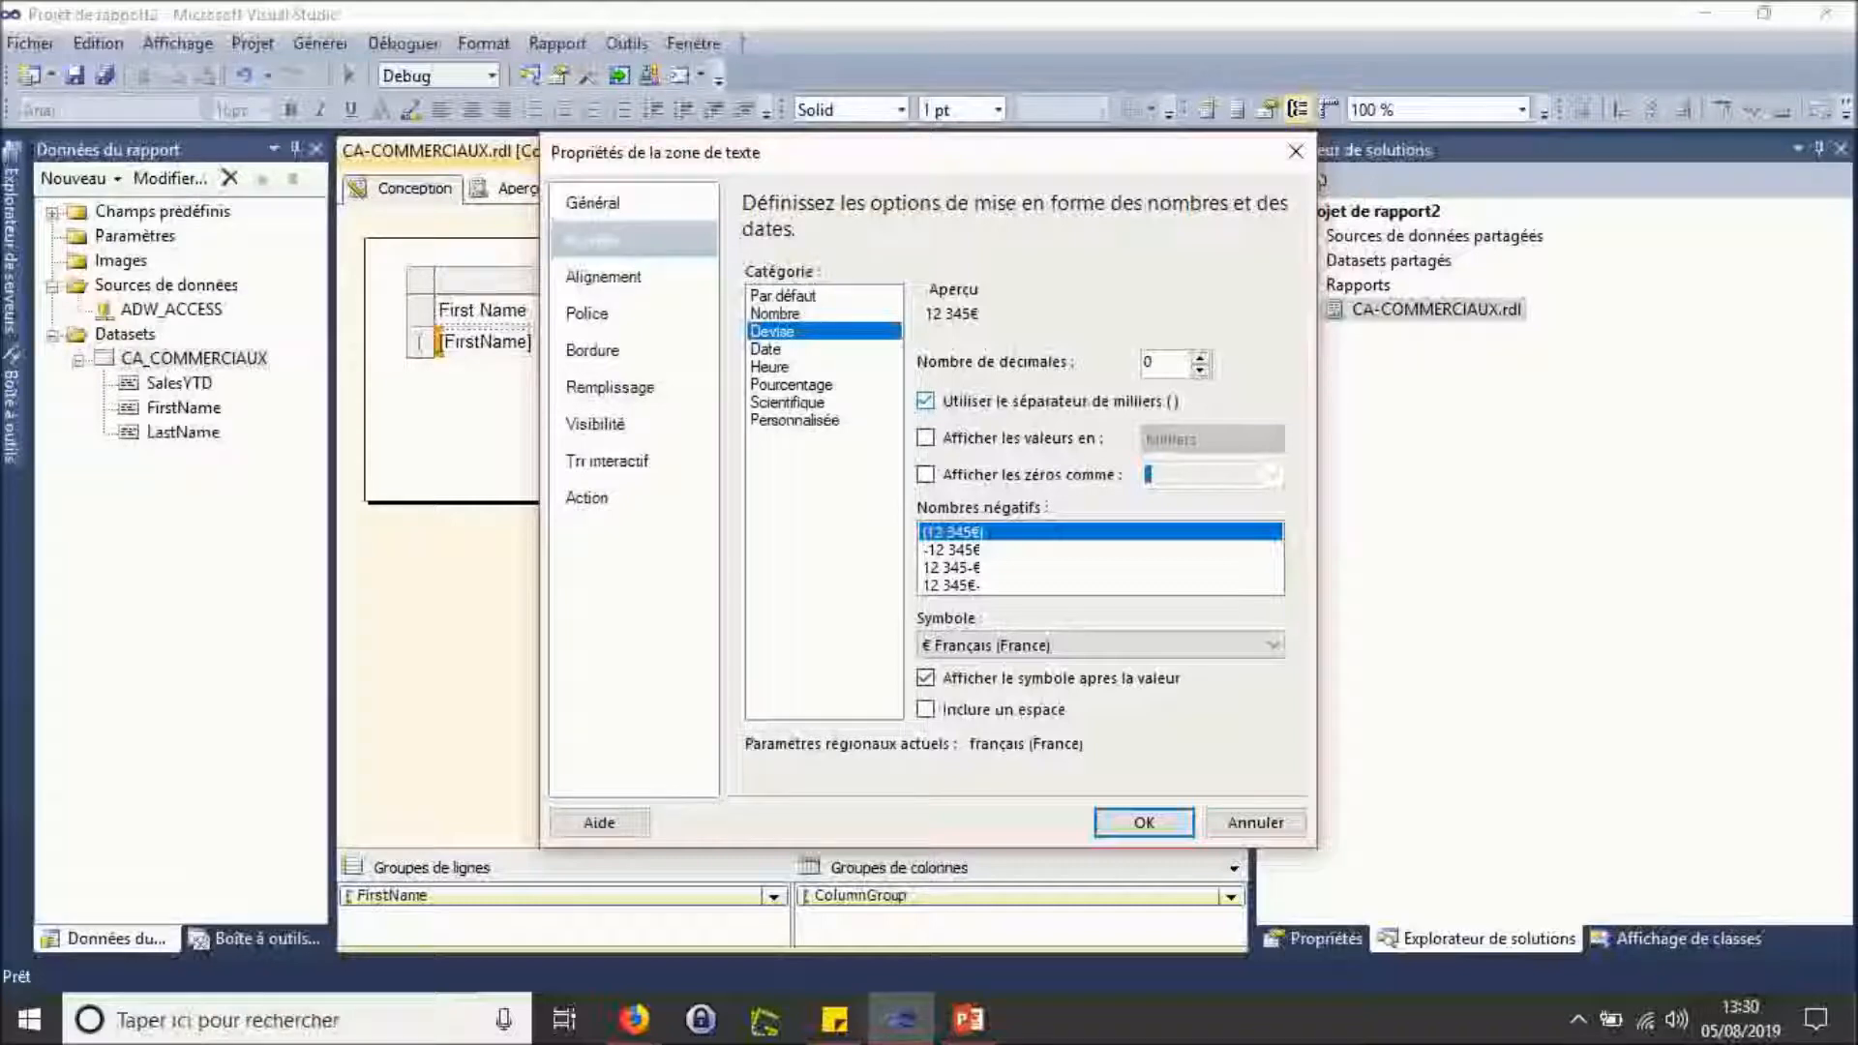
pyautogui.click(1151, 823)
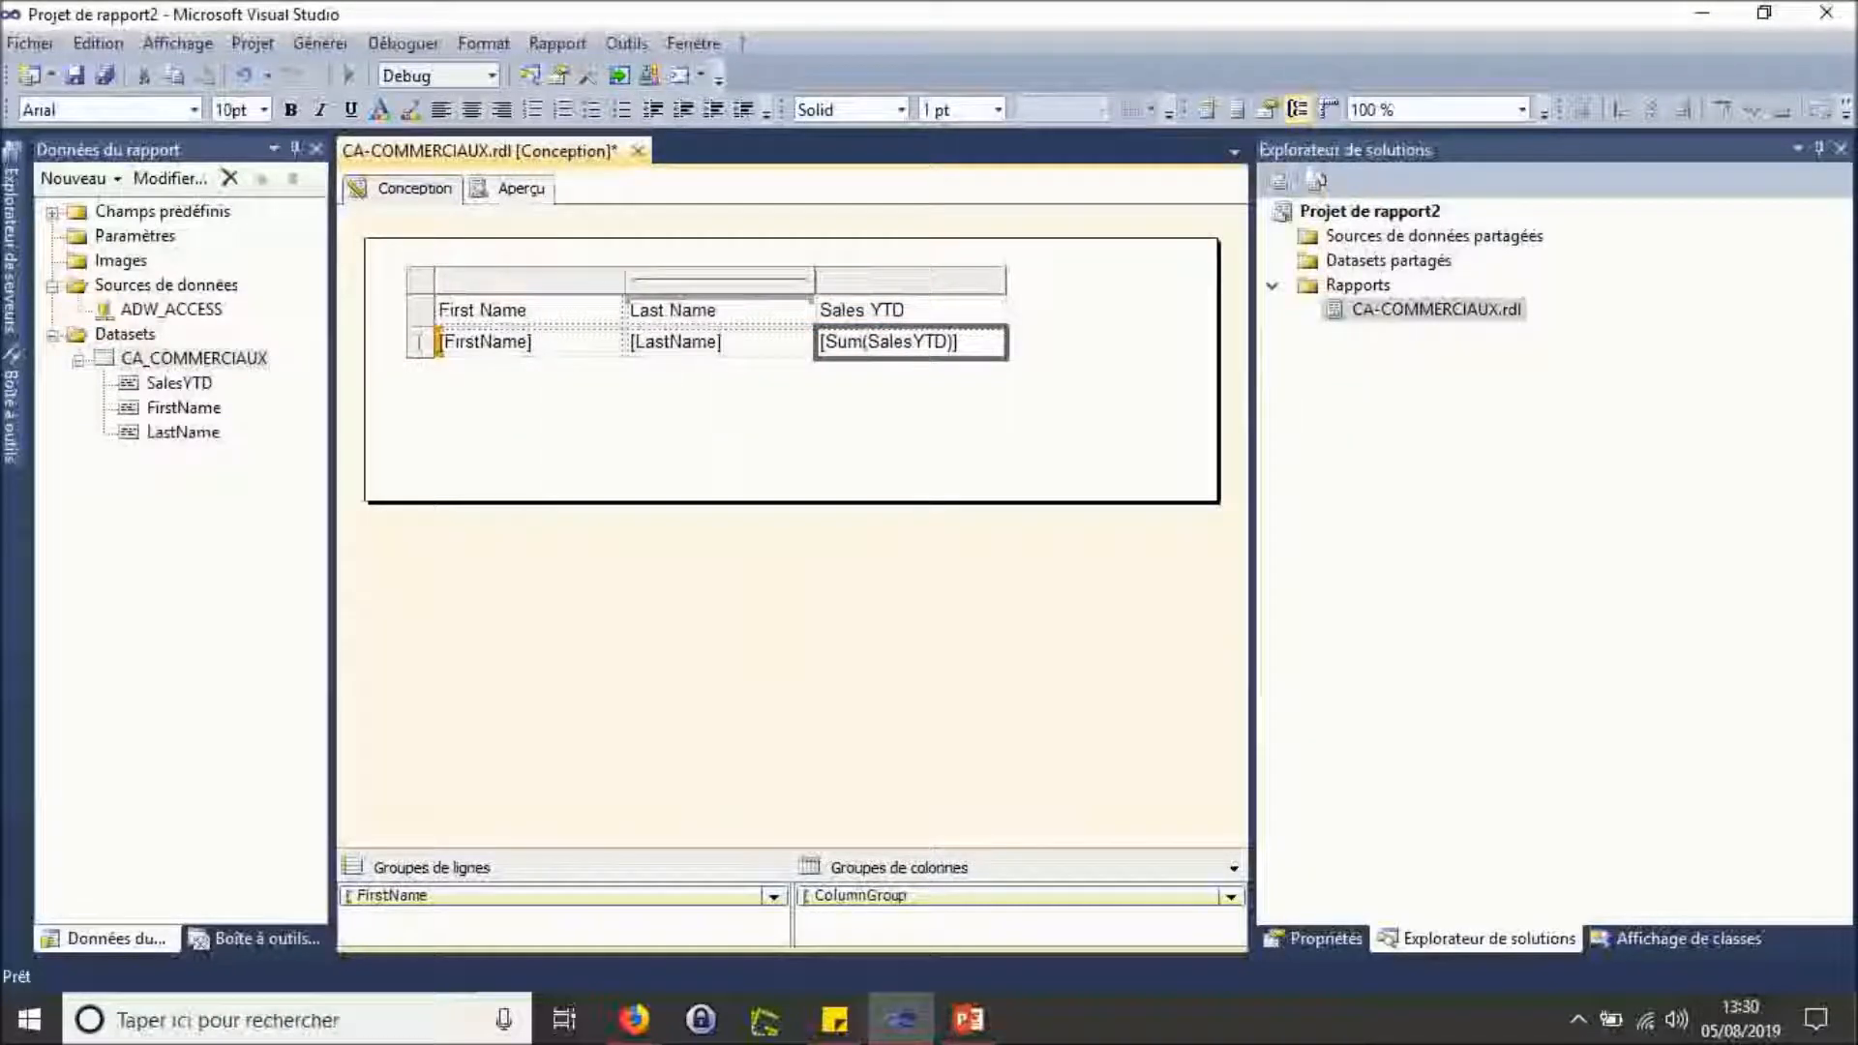
pyautogui.click(521, 188)
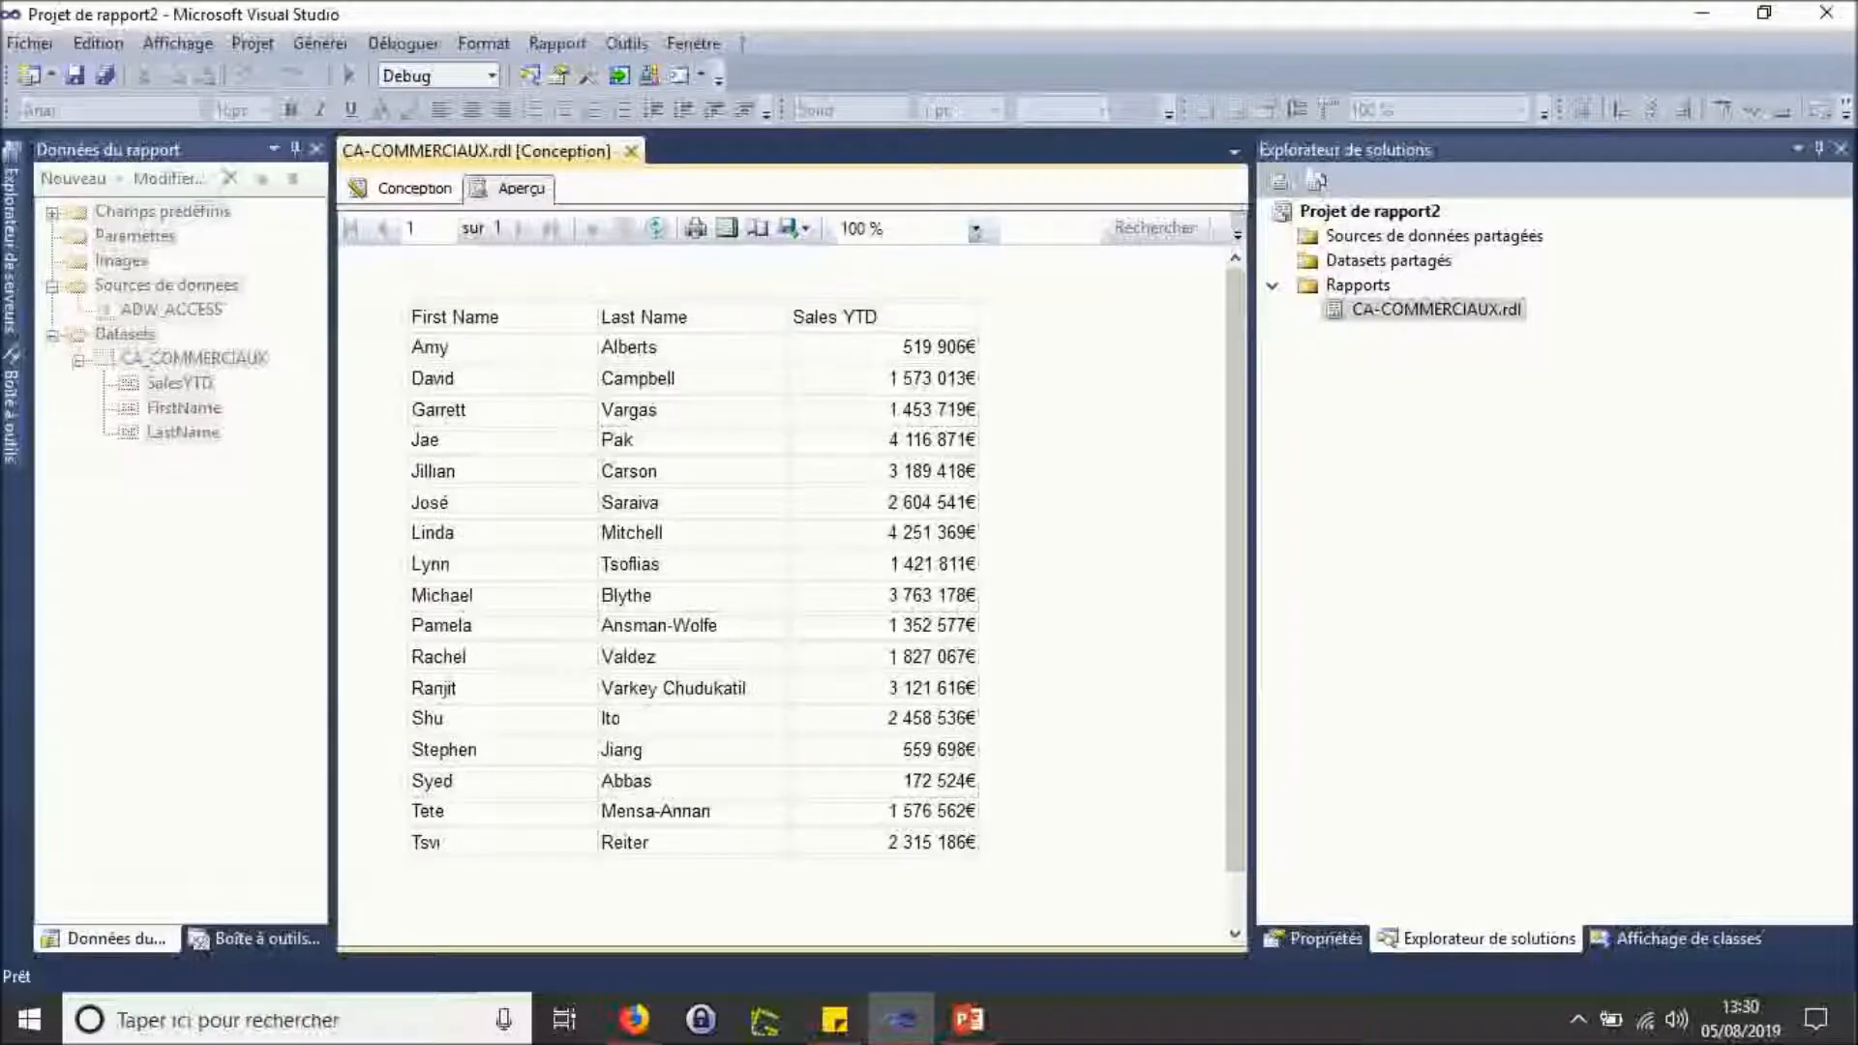
# Step: Return to the report design, open the fill color expression of the SalesYTD text box and clear its content
pyautogui.click(413, 189)
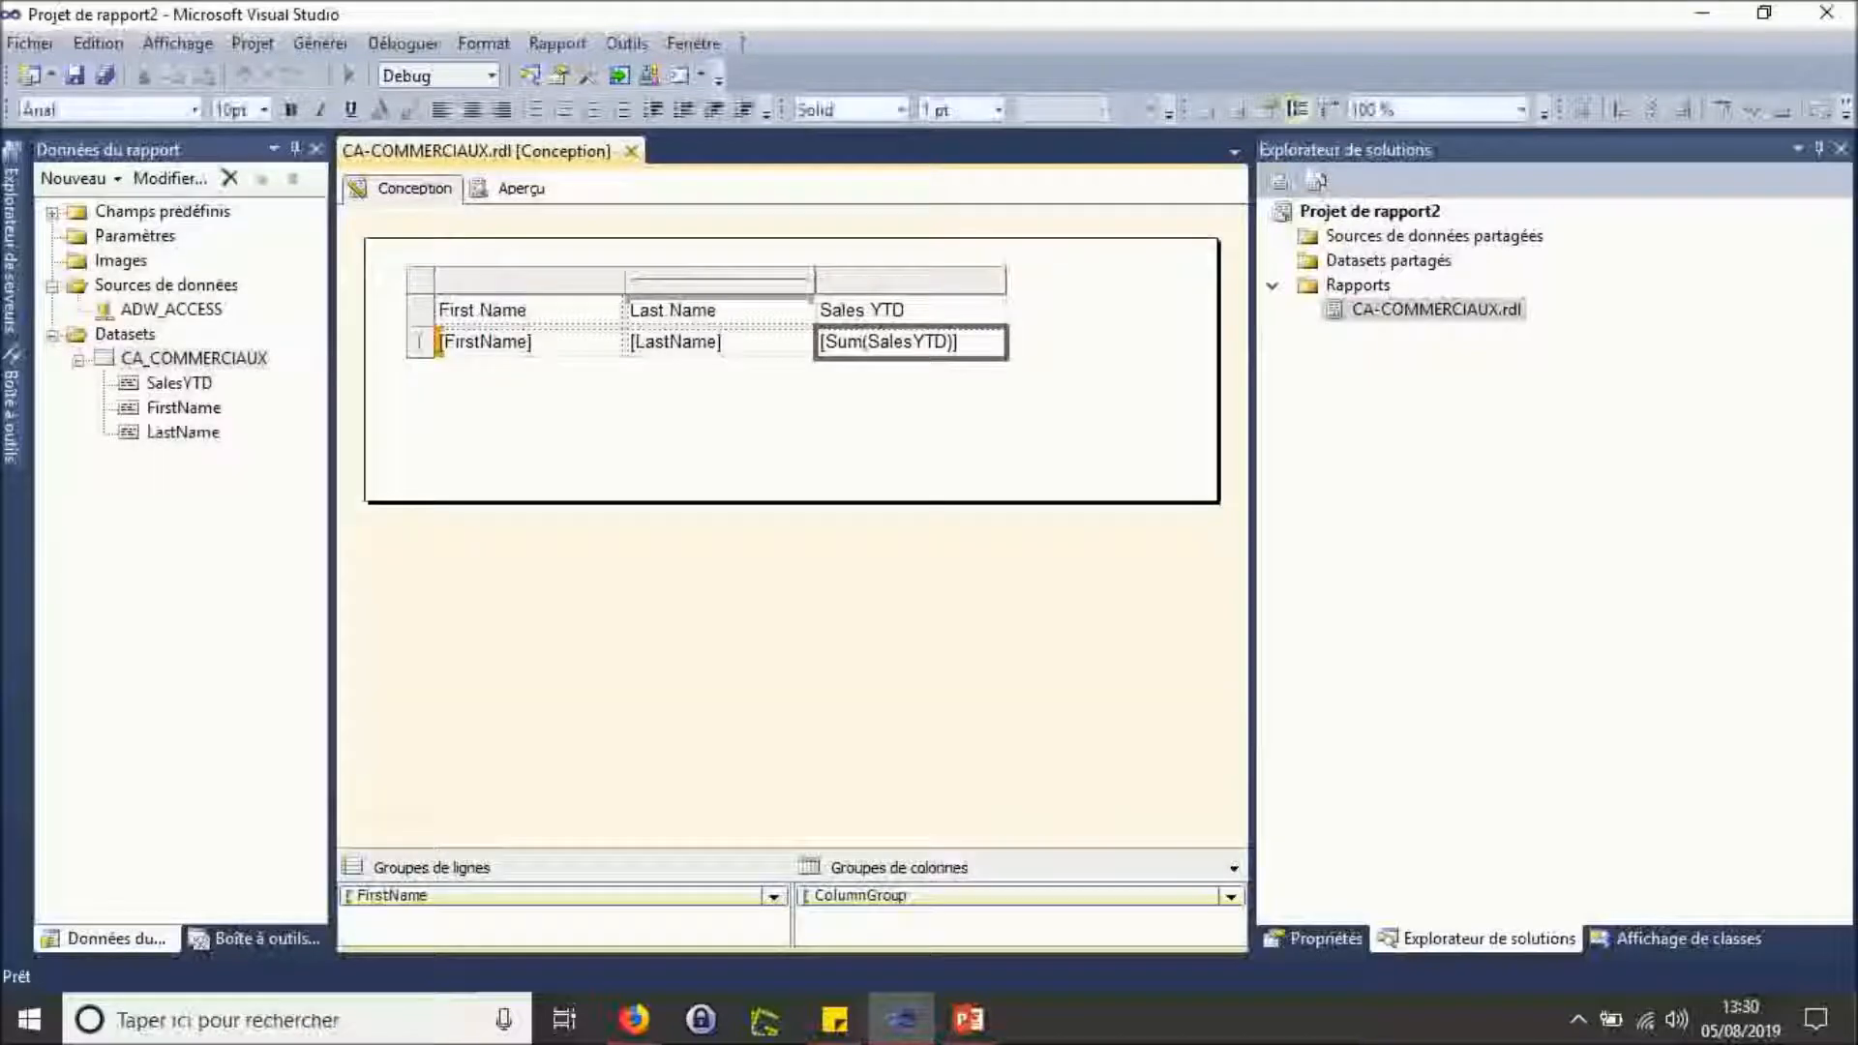
pyautogui.rightClick(892, 346)
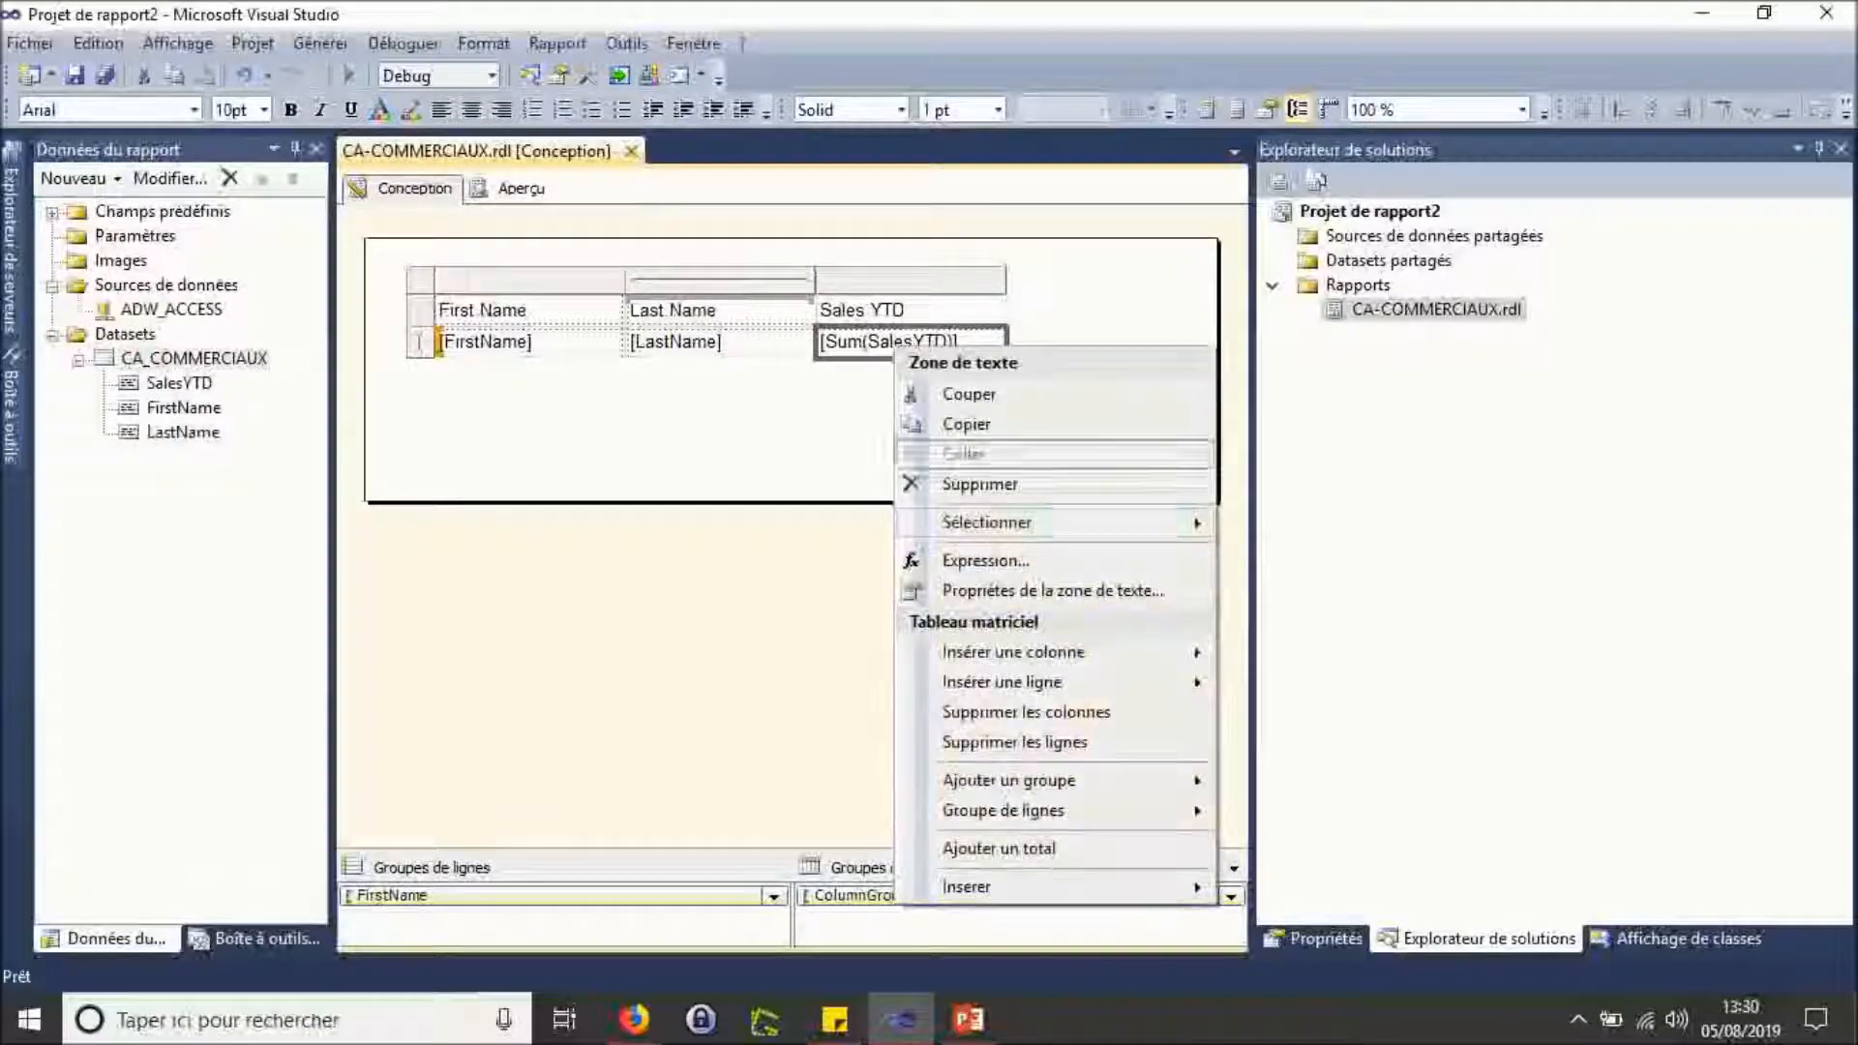
pyautogui.click(1053, 590)
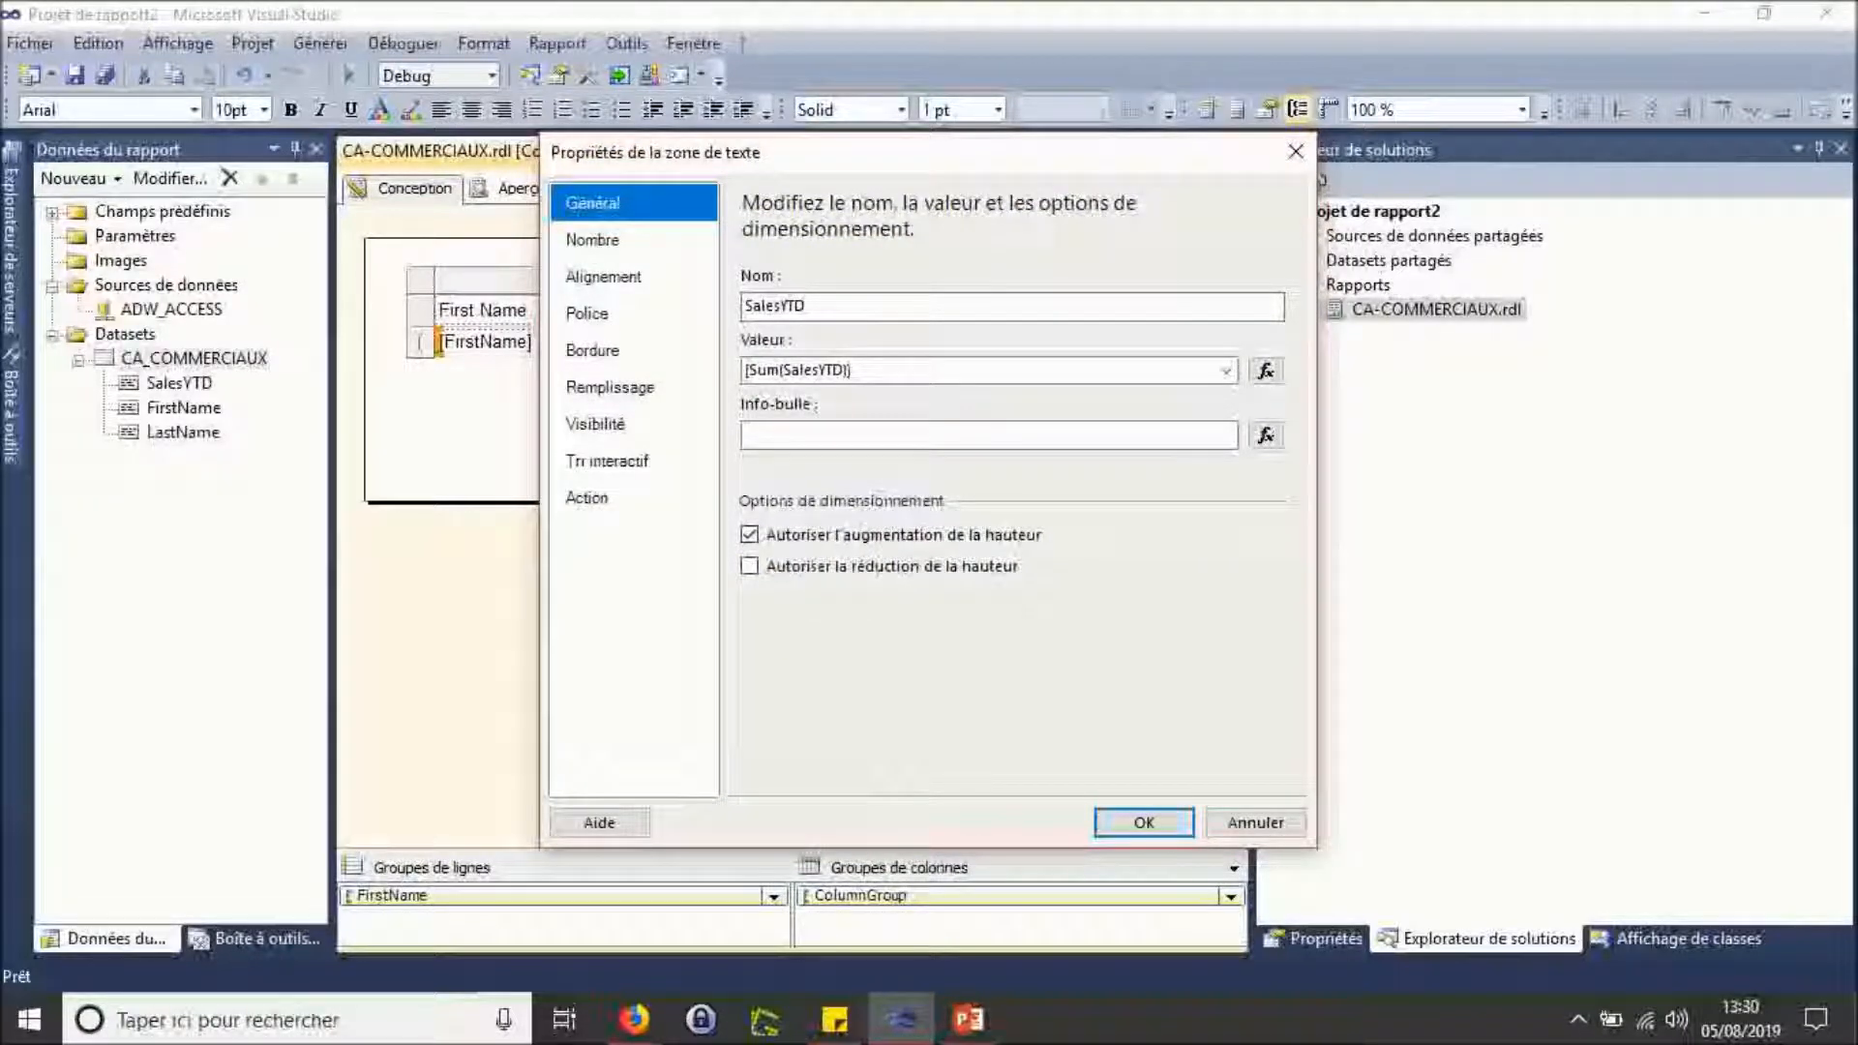
pyautogui.click(611, 387)
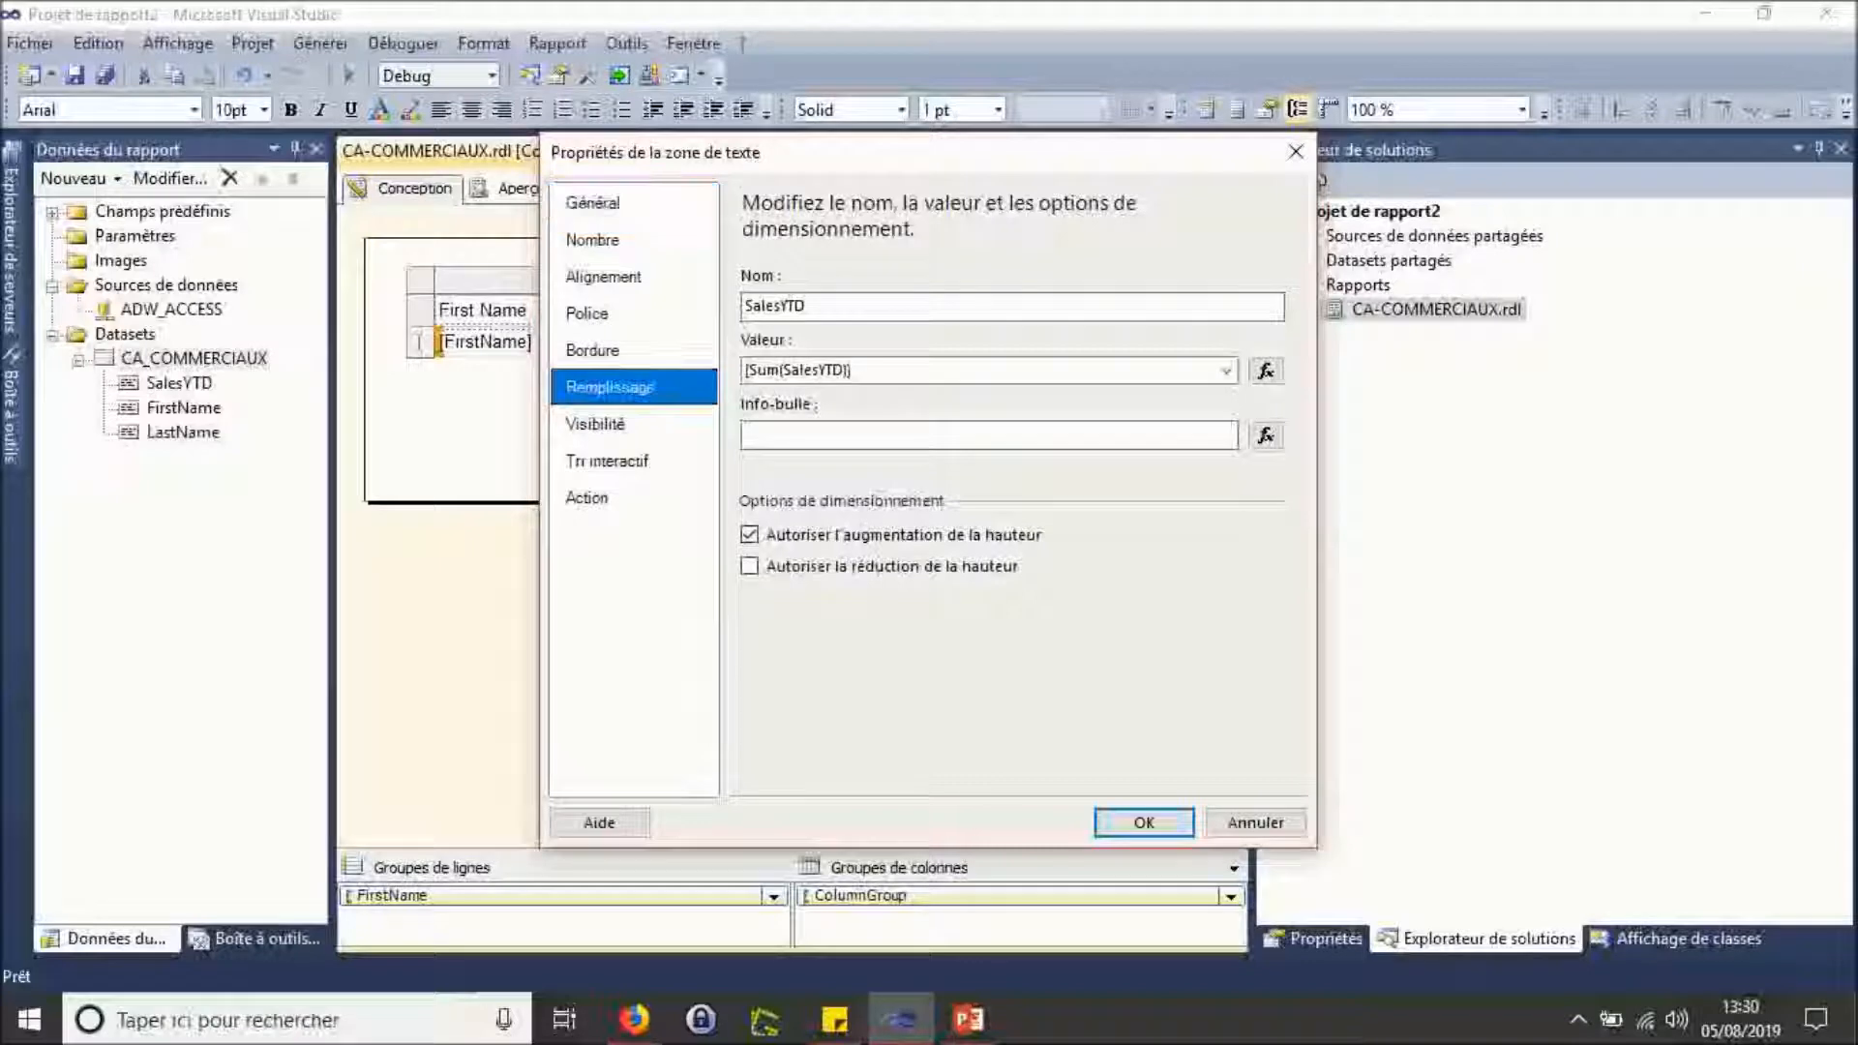
pyautogui.click(828, 304)
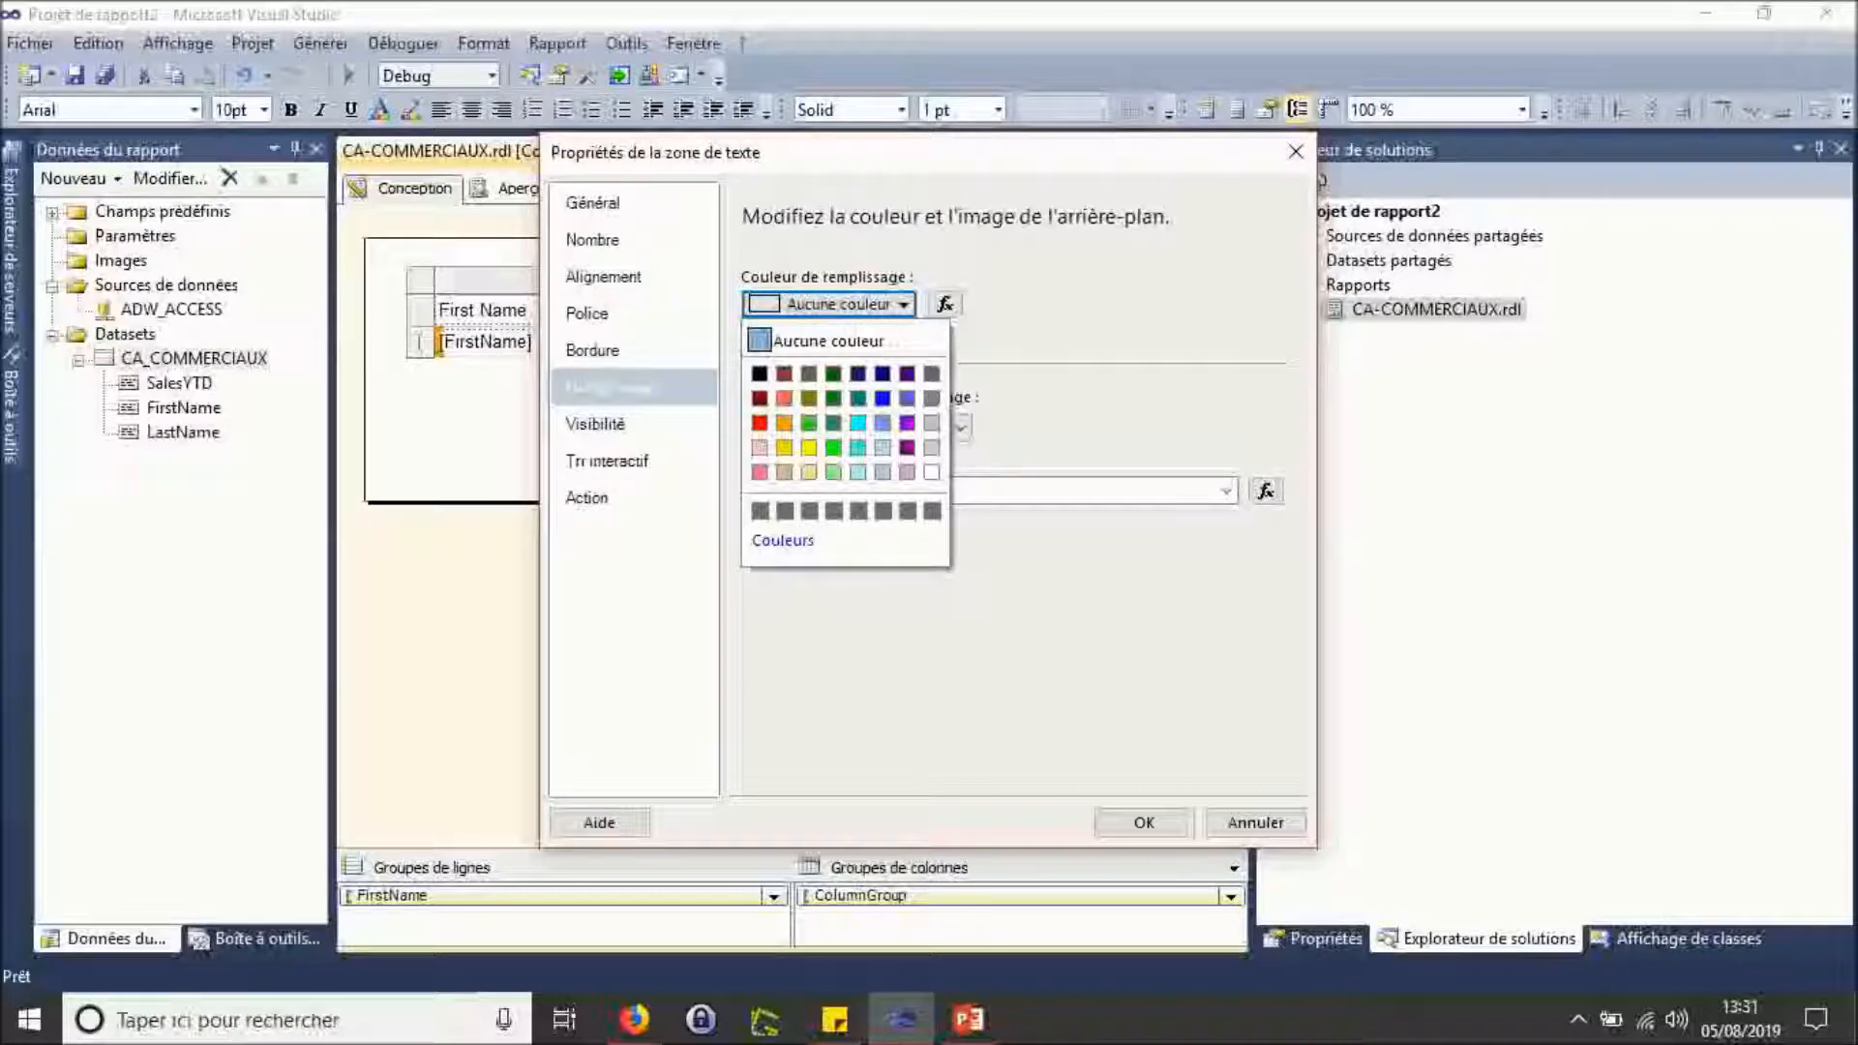
pyautogui.click(944, 304)
pyautogui.click(944, 304)
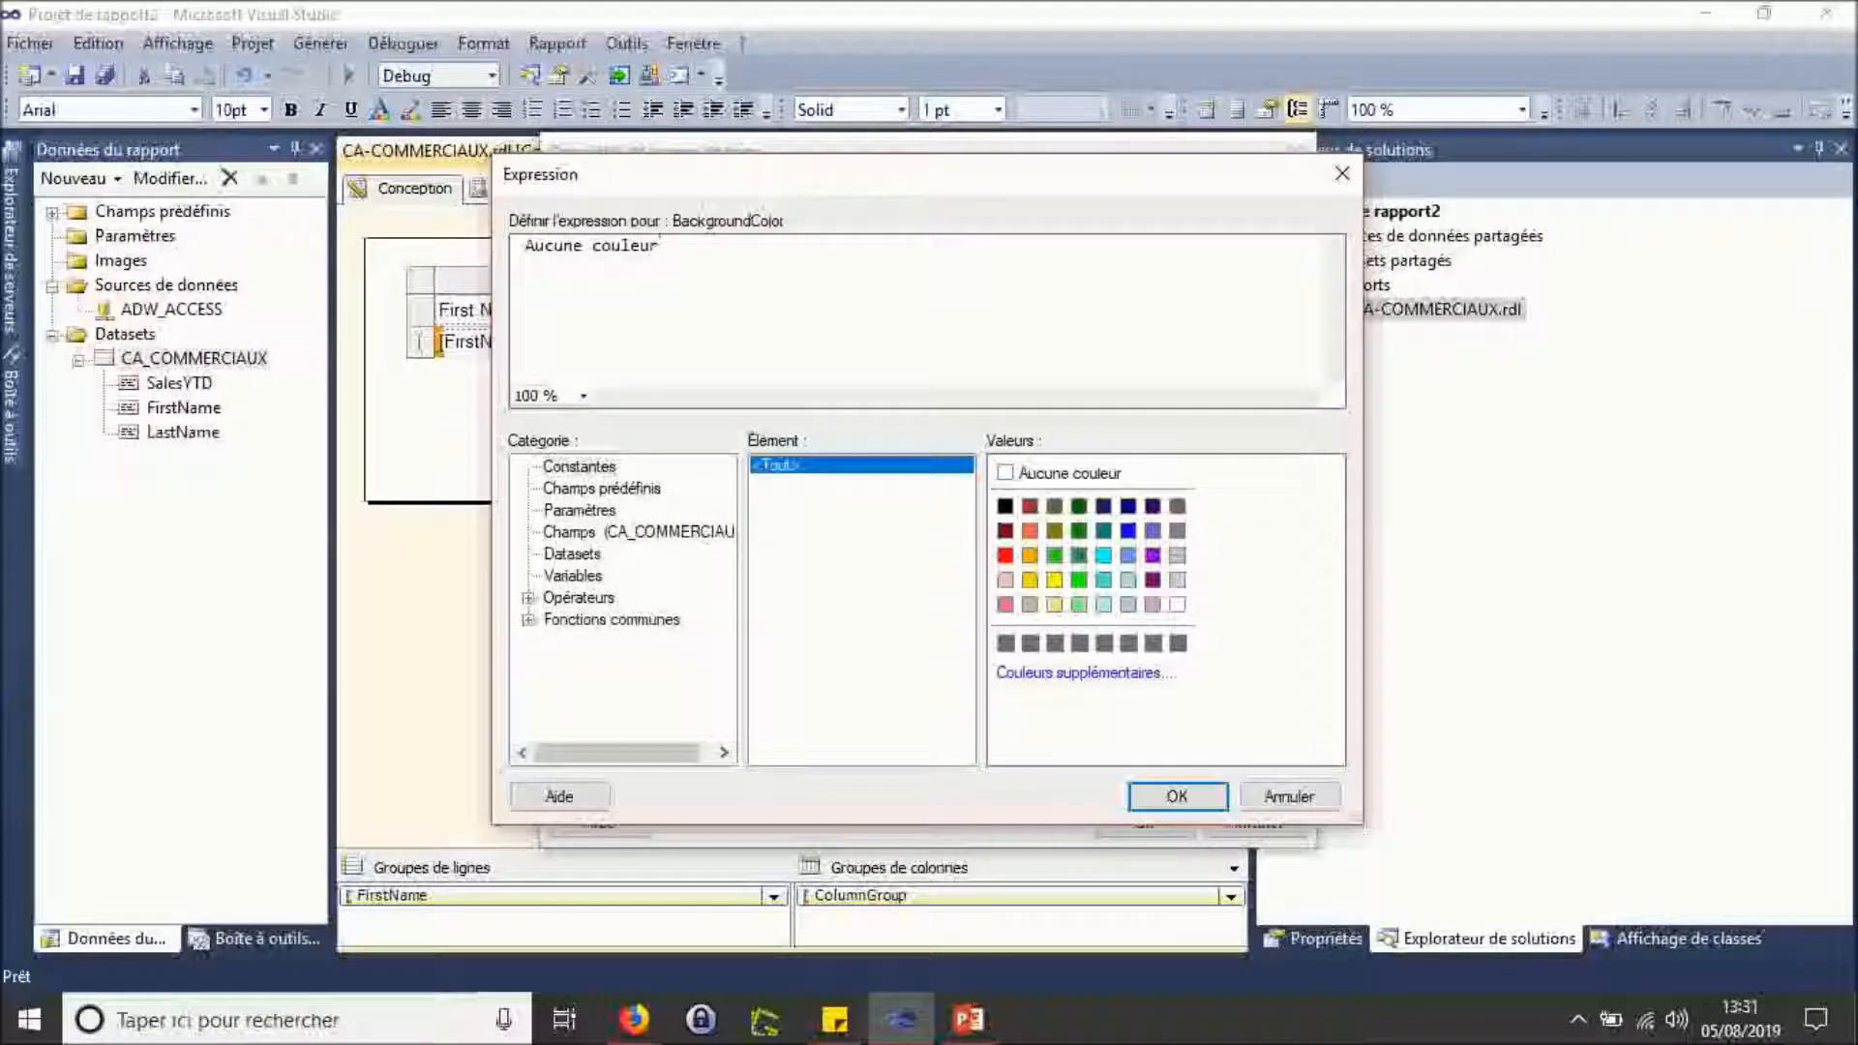
pyautogui.hotkey('ctrl', 'shift', 'Left')
pyautogui.hotkey('ctrl', 'shift', 'Left')
pyautogui.press('BackSpace')
# Step: Start the fill color expression with the IIf function and the condition Fields!SalesYTD.Value<1500000
pyautogui.click(528, 619)
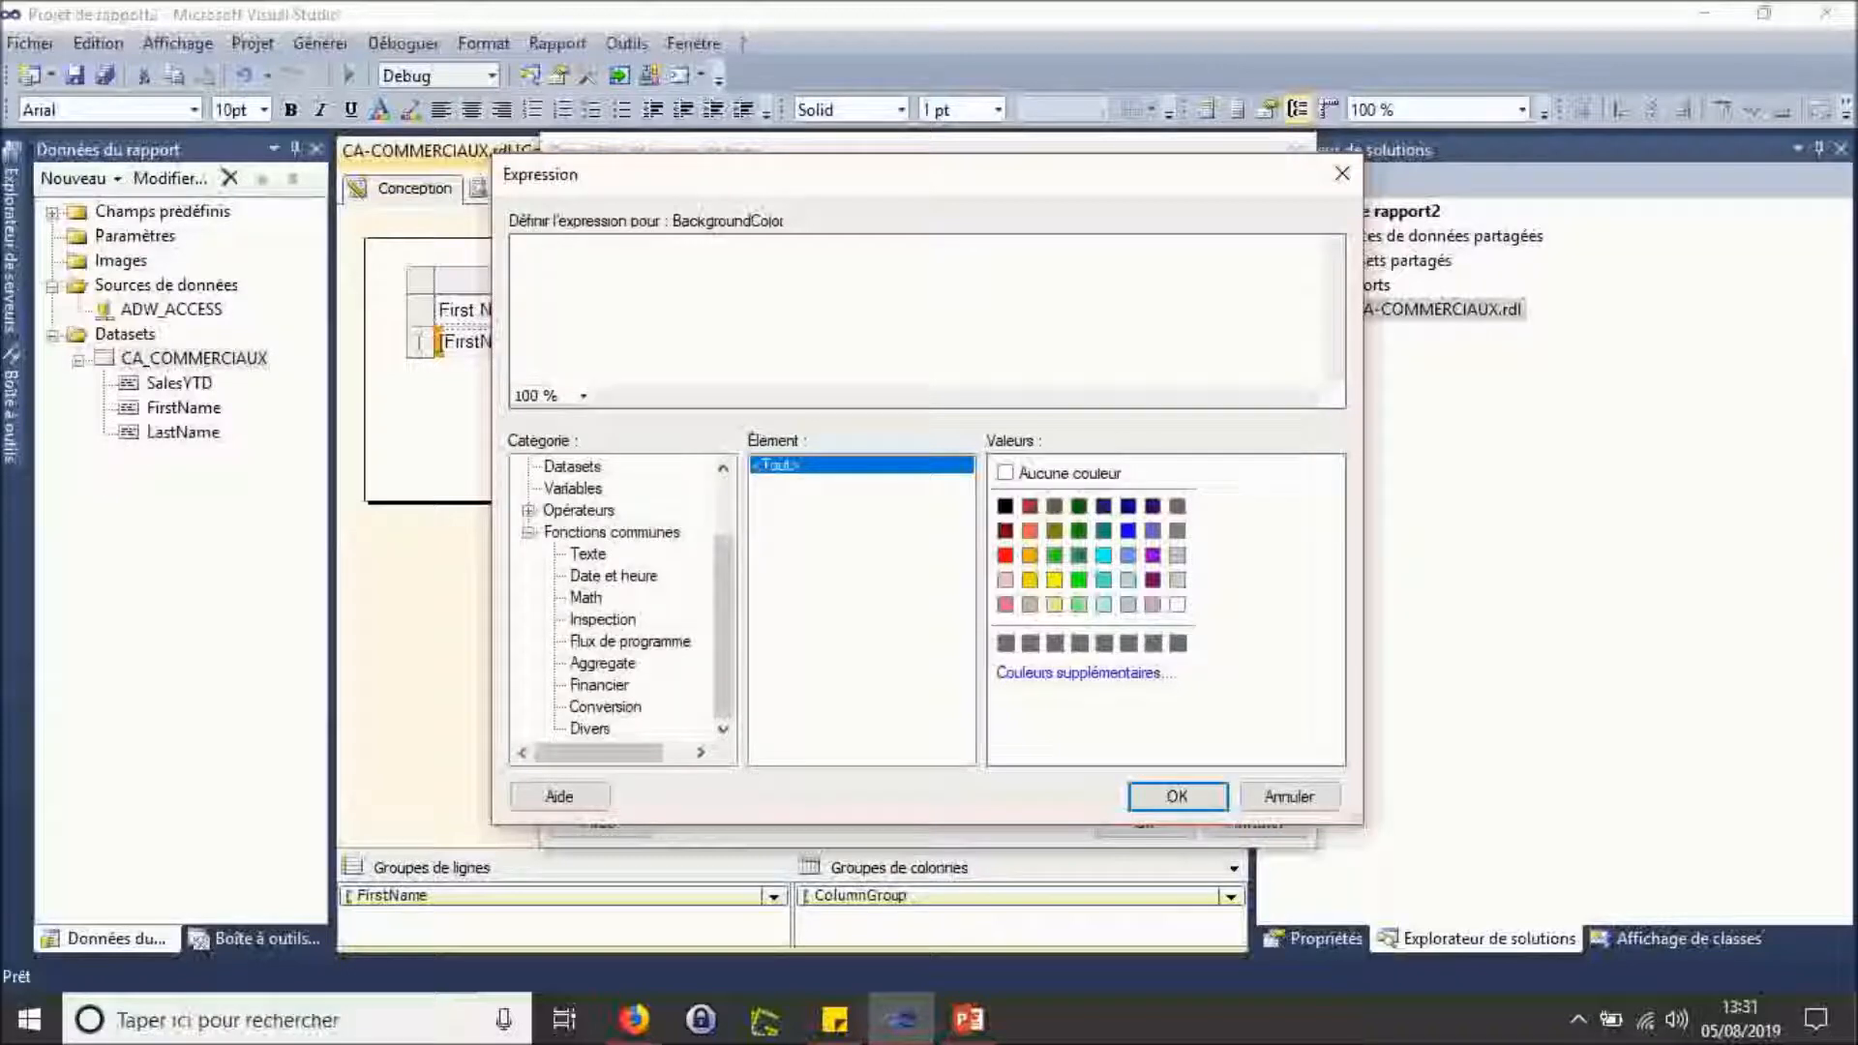
pyautogui.click(629, 642)
pyautogui.doubleClick(761, 483)
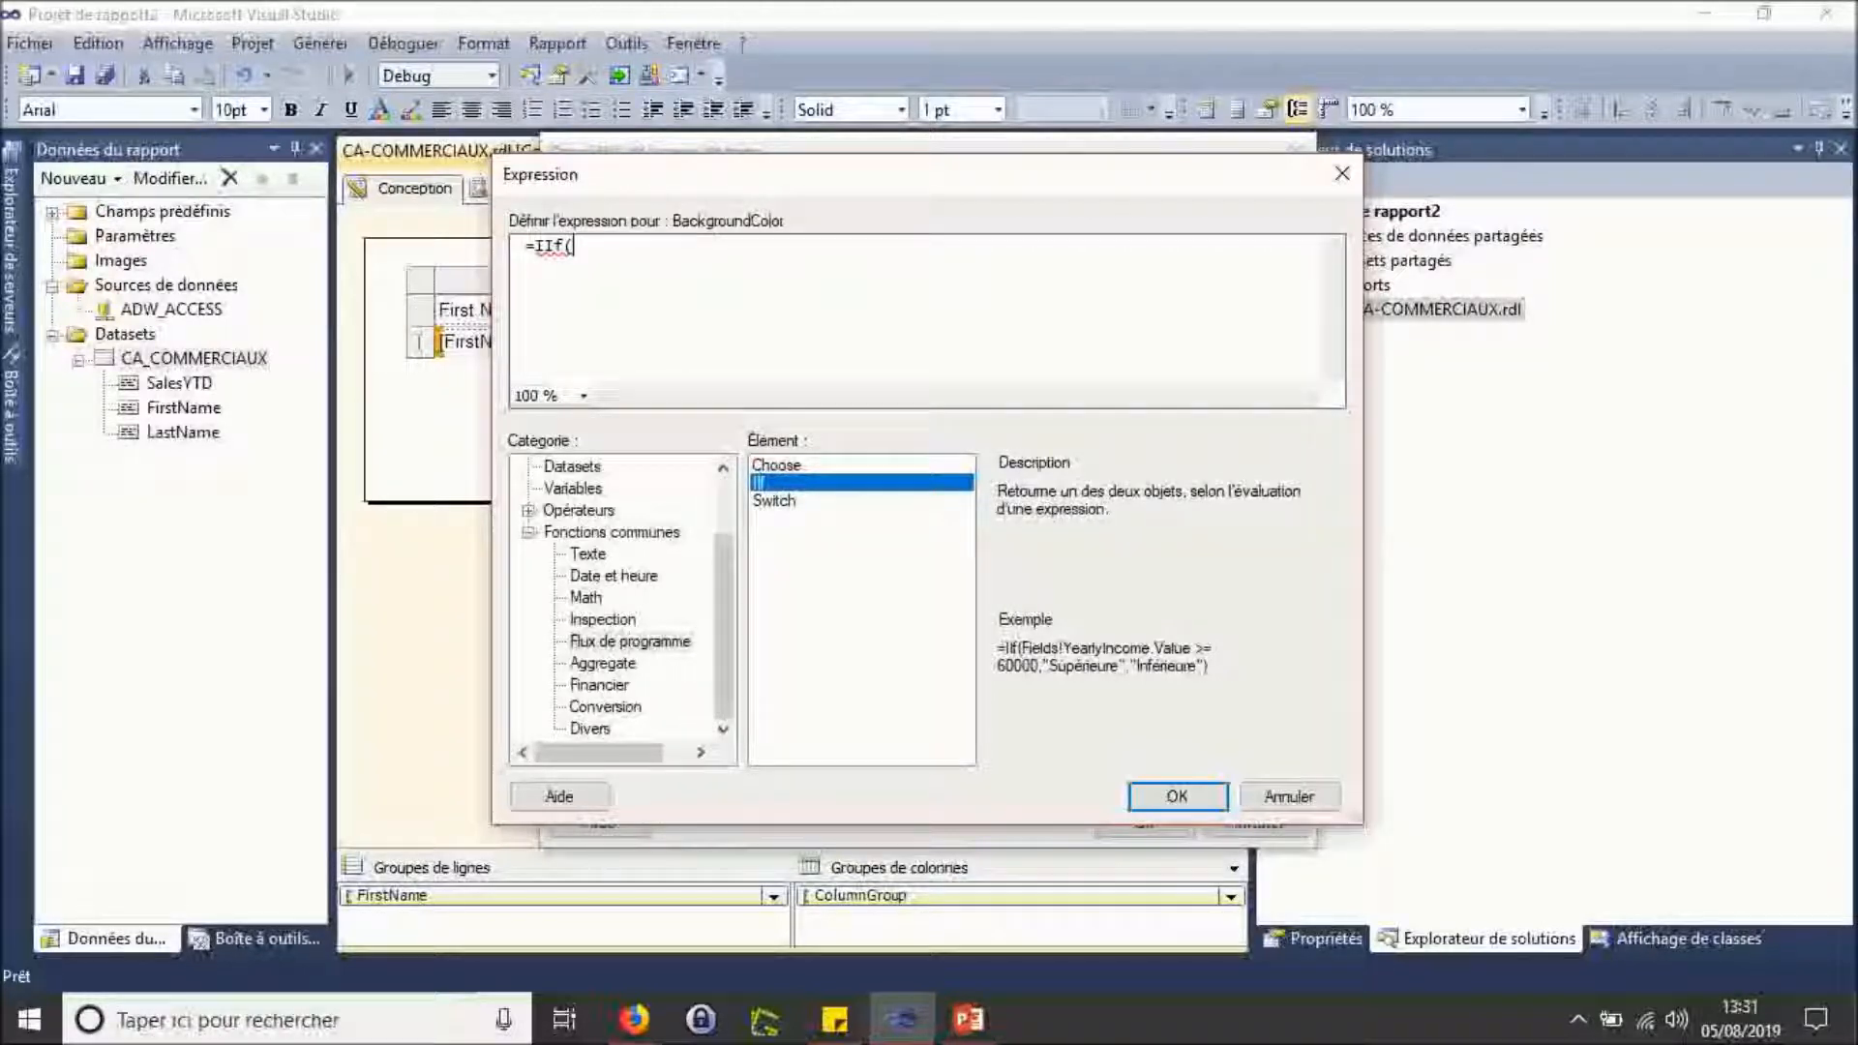
pyautogui.scroll(2, 619, 600)
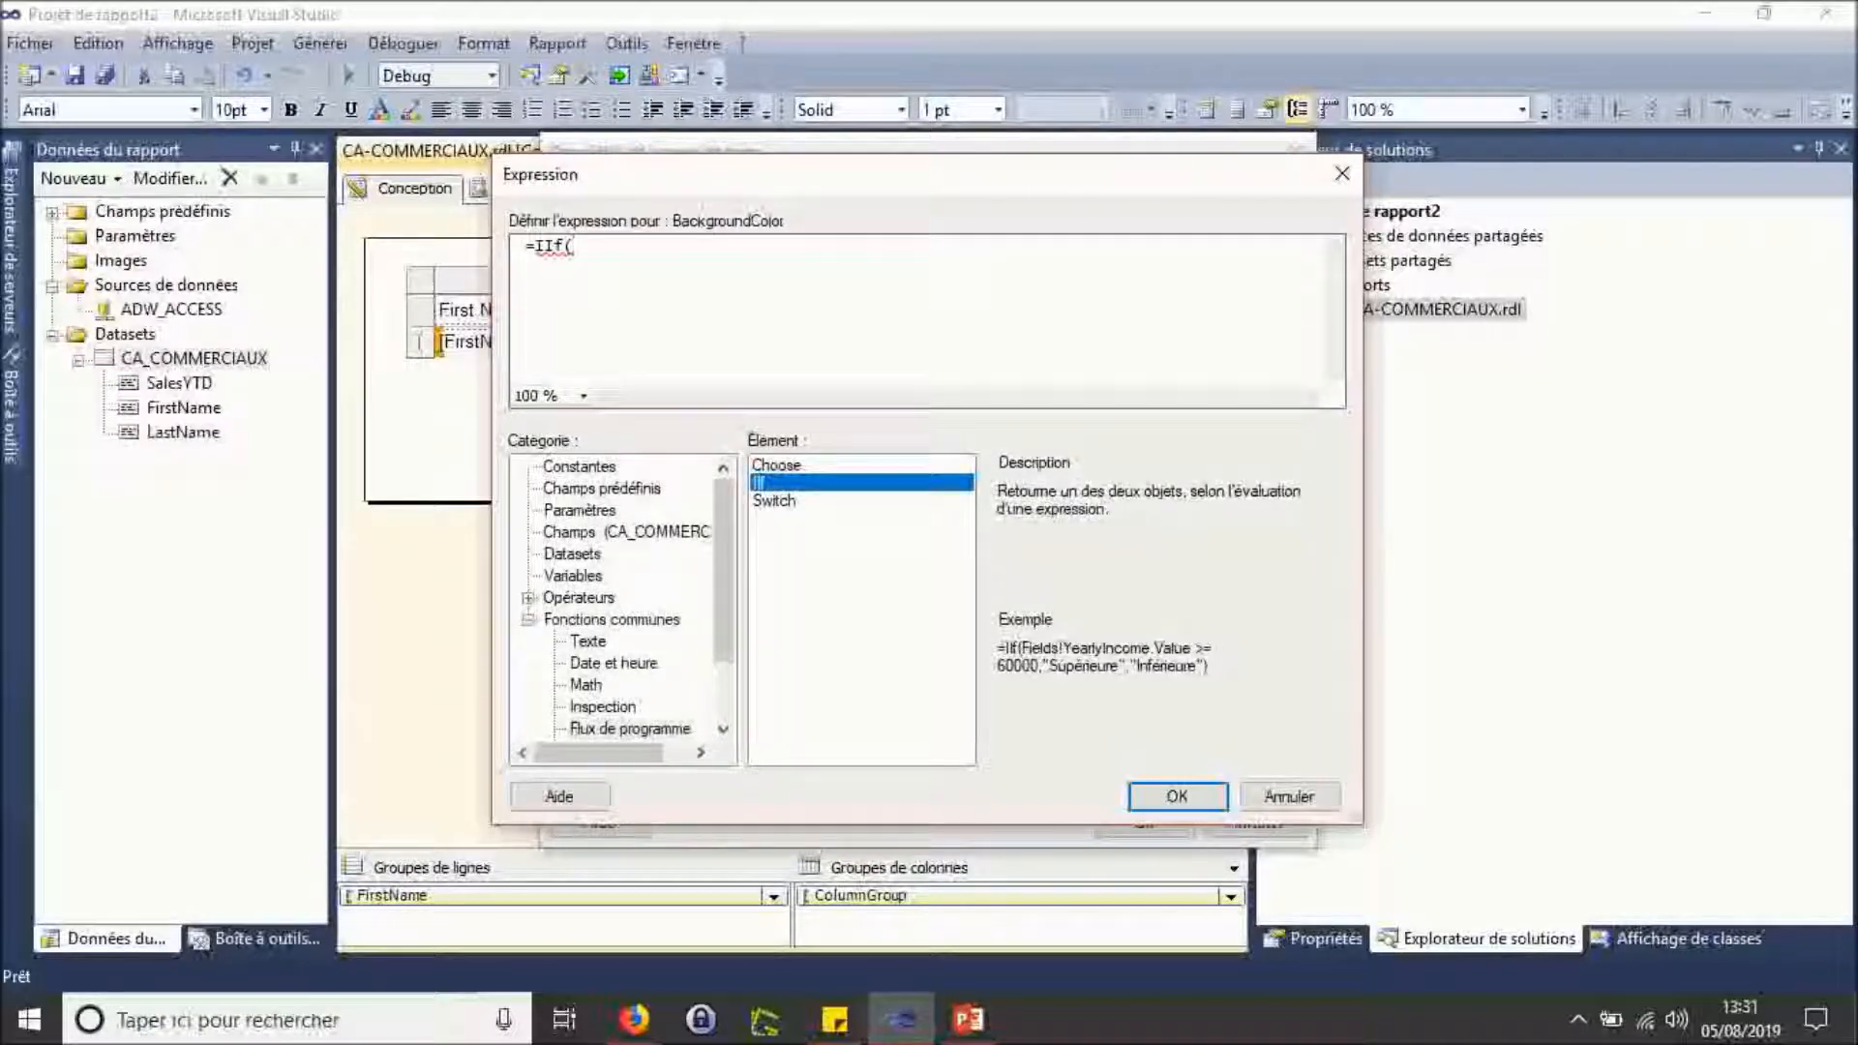
pyautogui.click(627, 532)
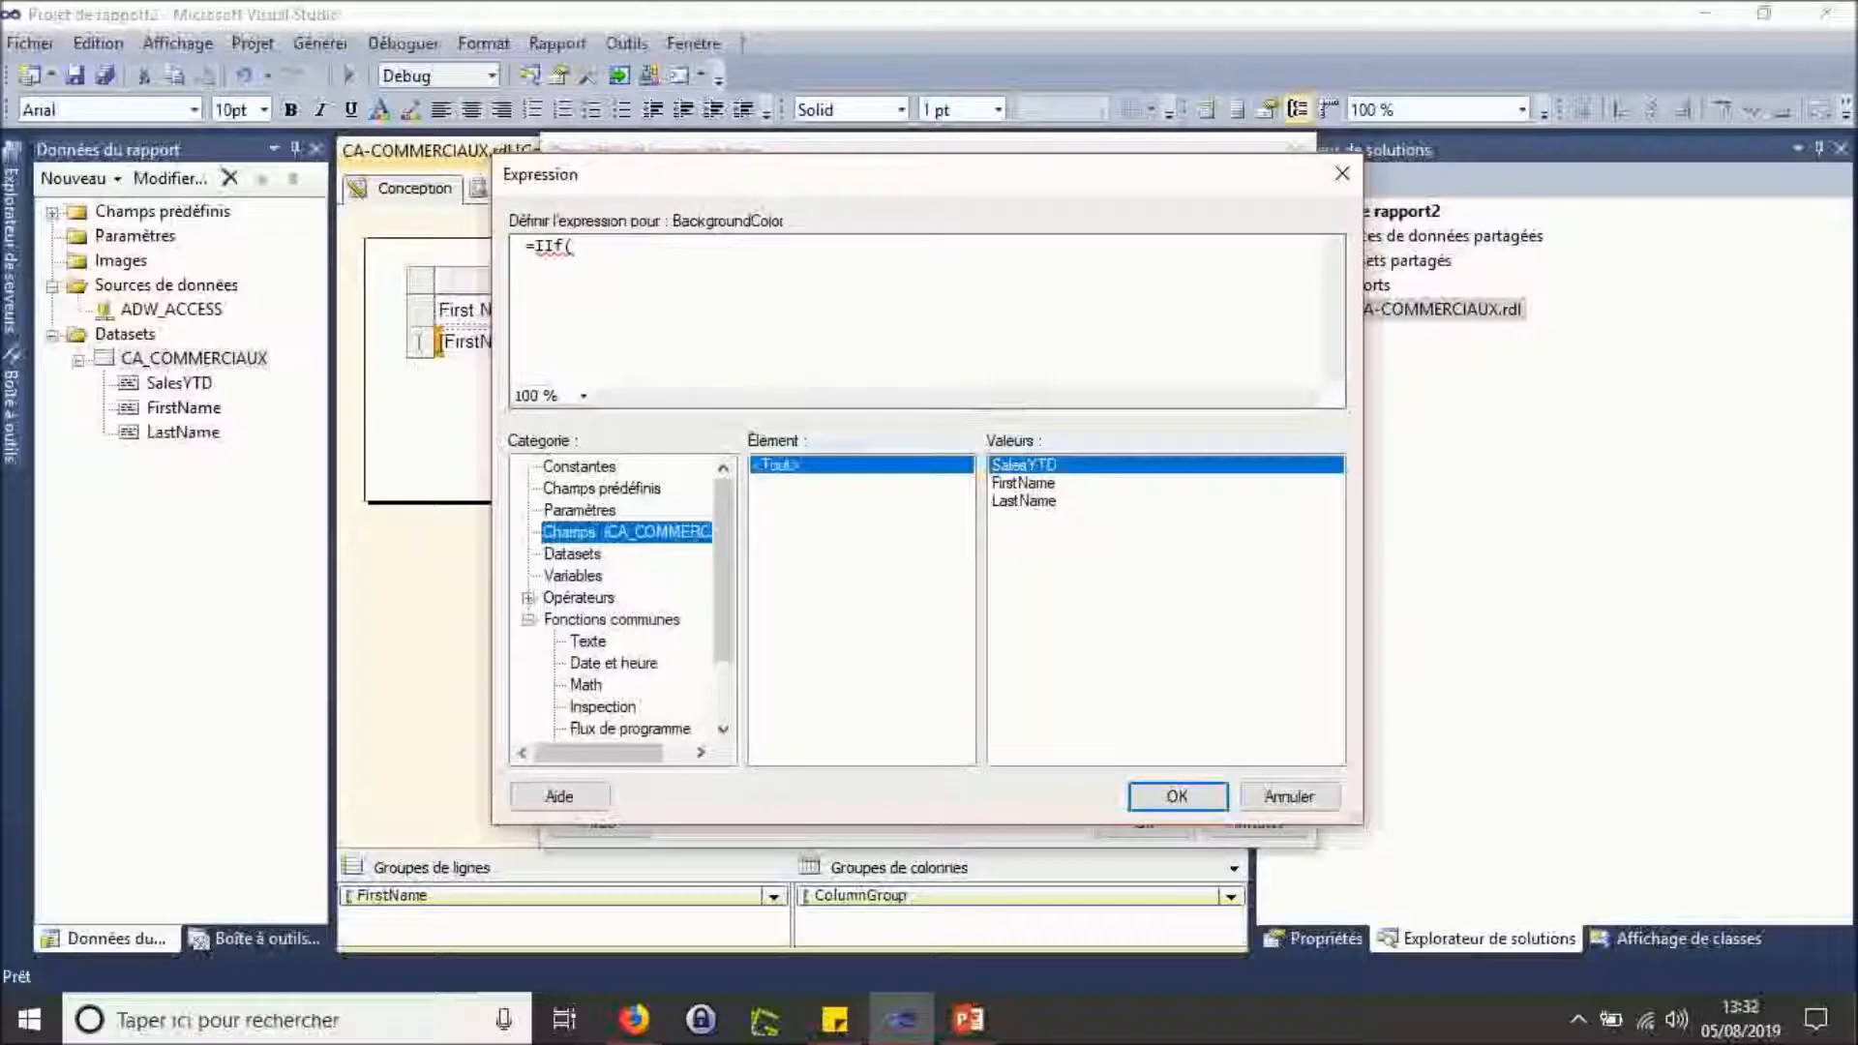
pyautogui.doubleClick(1024, 465)
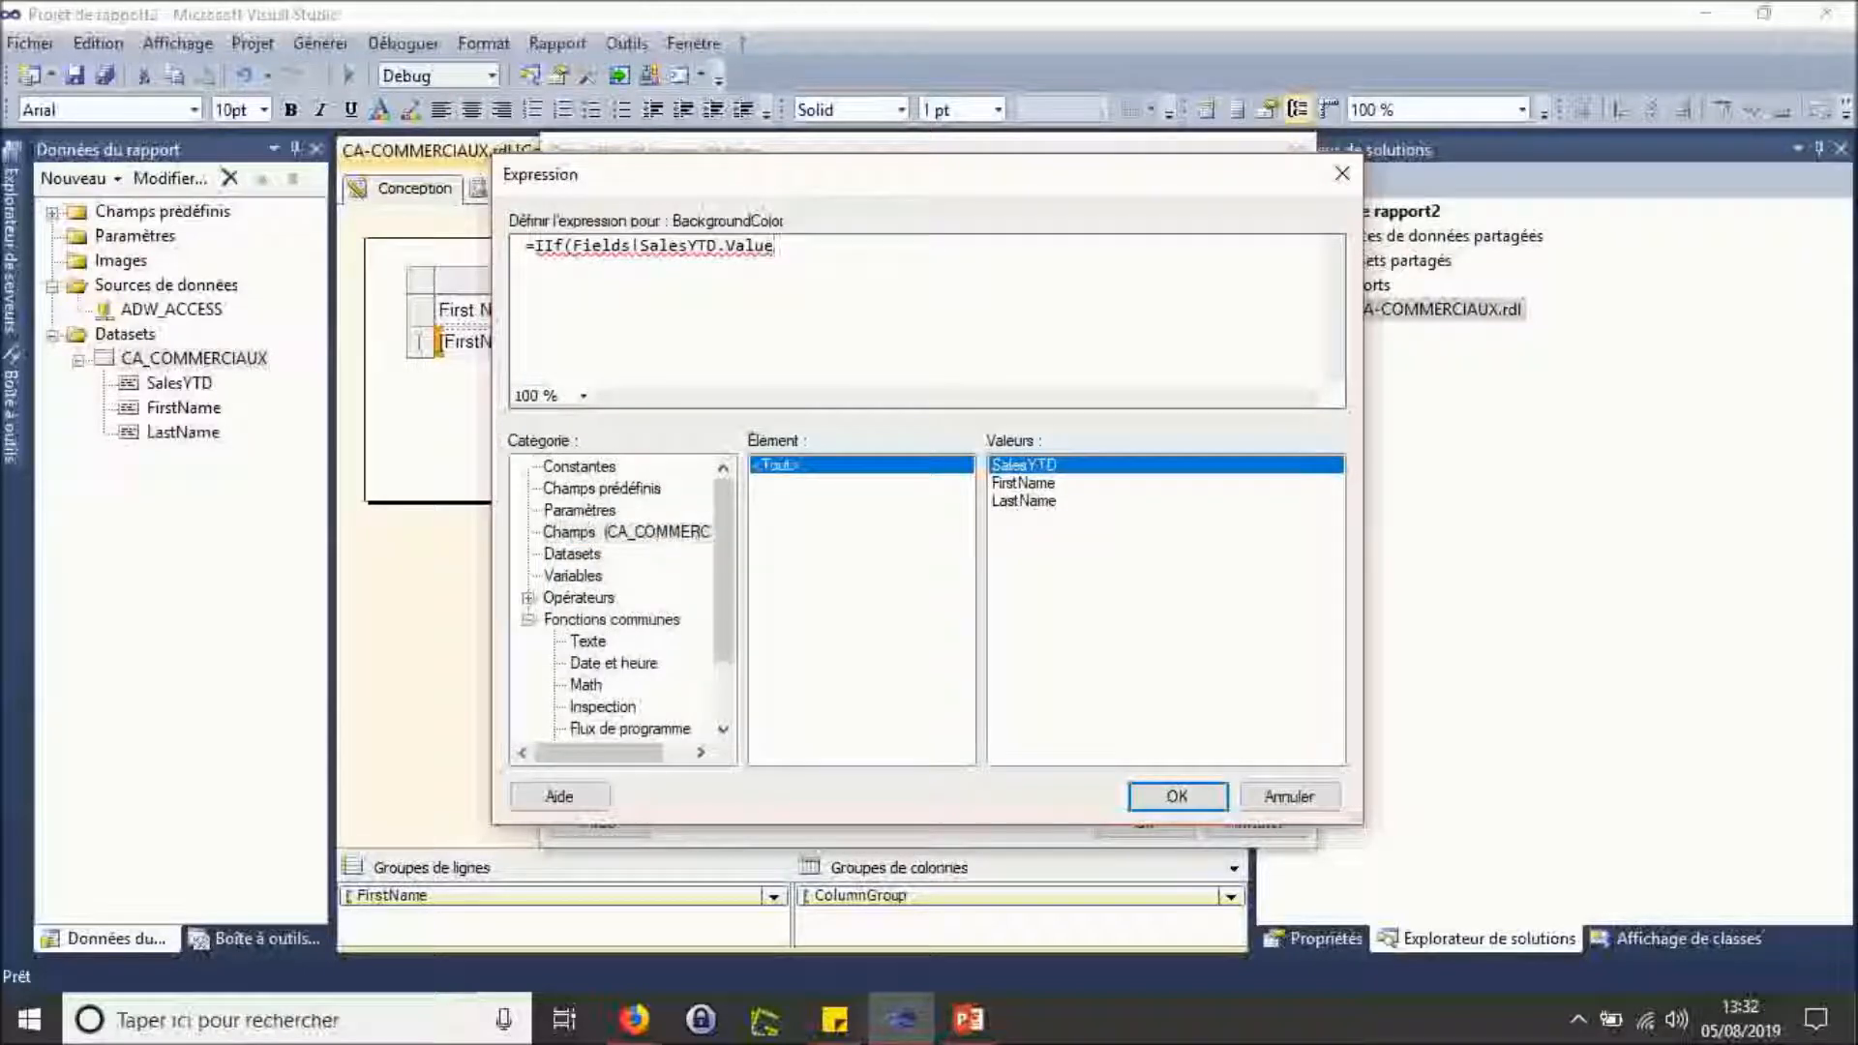
pyautogui.write('<1500000;')
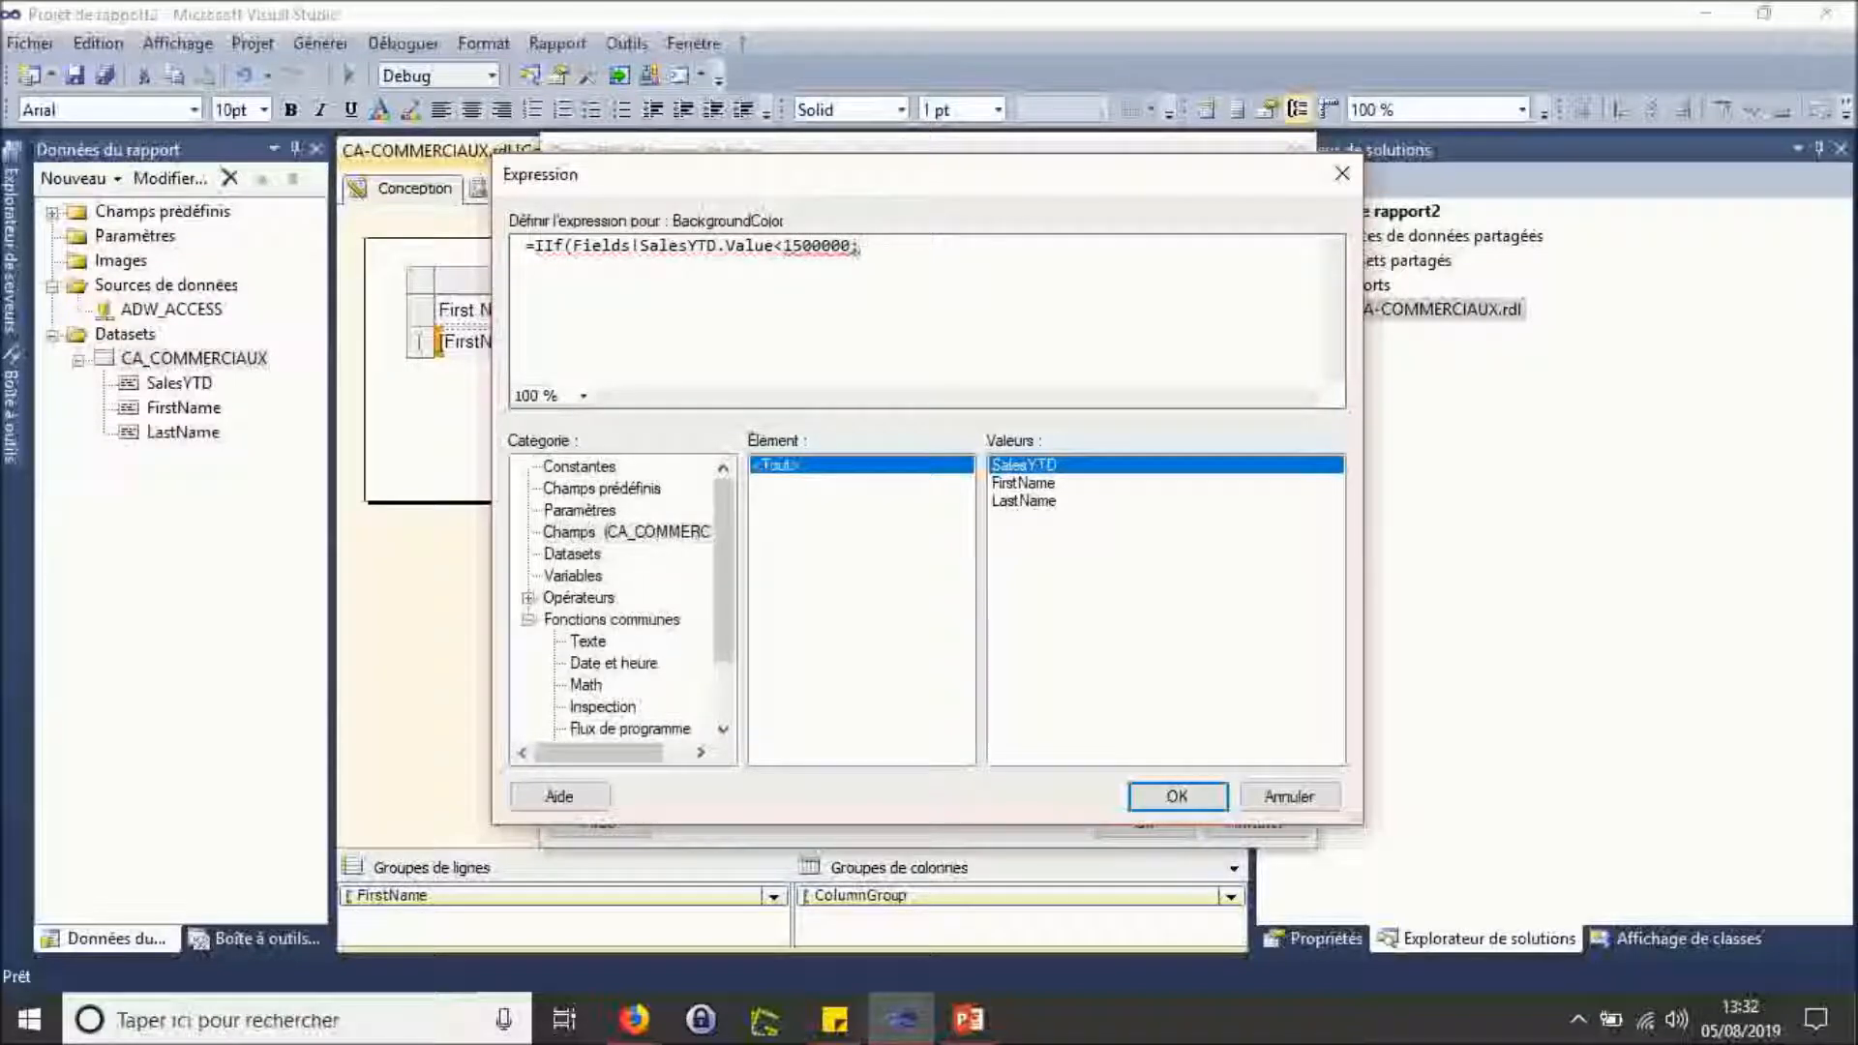
# Step: Complete the IIf expression with "Red" as the true part and "Green" as the false part, separating the arguments with commas
pyautogui.click(579, 467)
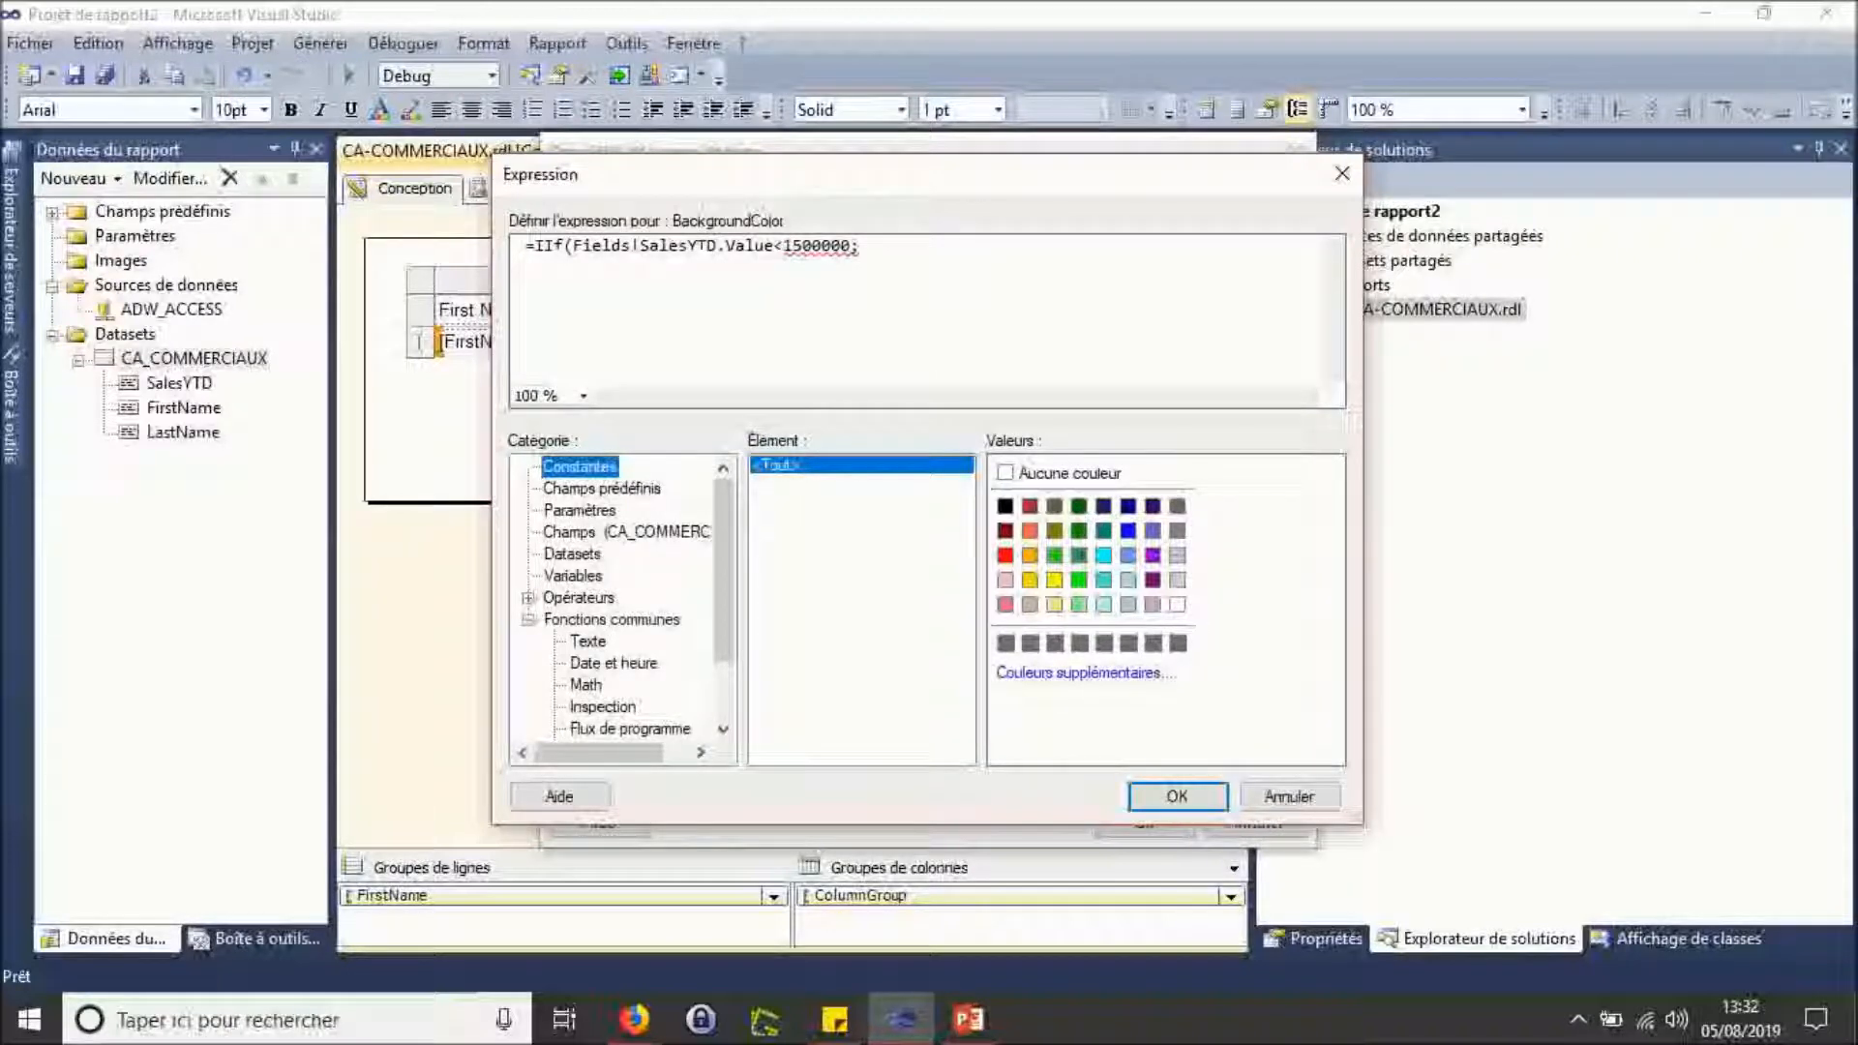
pyautogui.click(1005, 554)
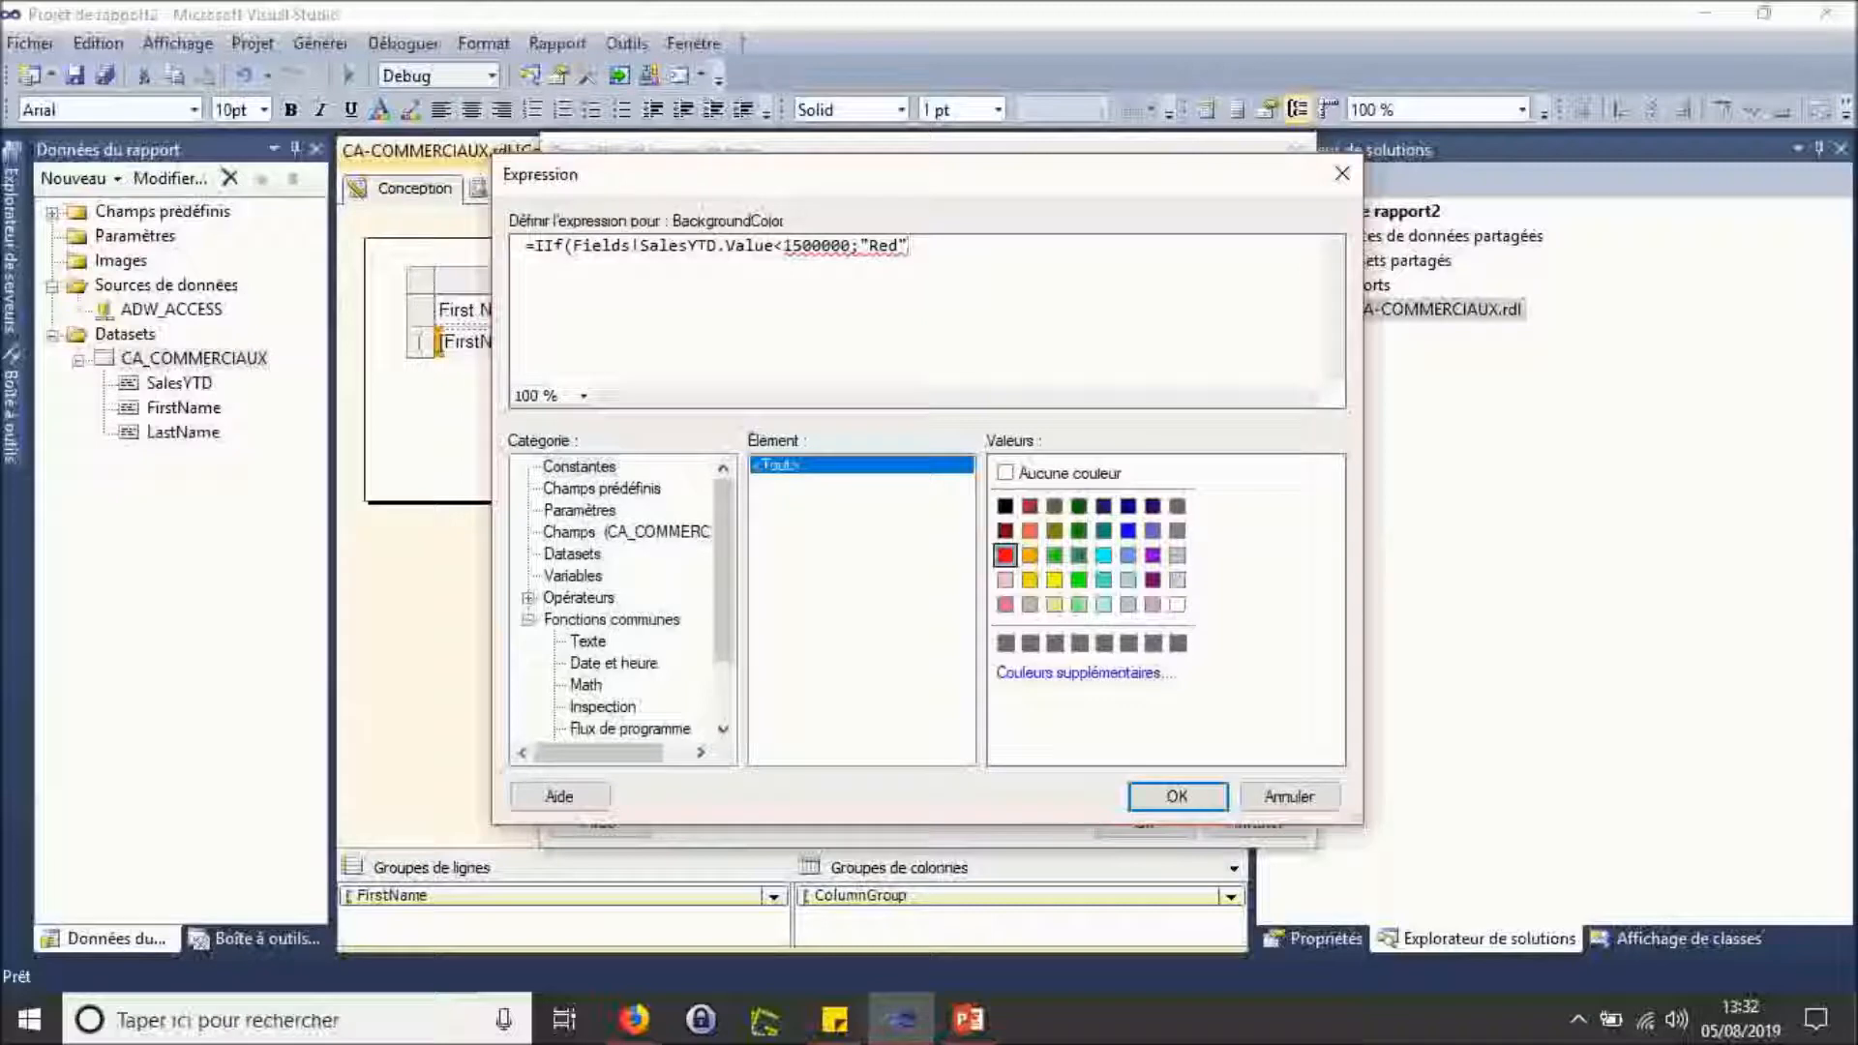
pyautogui.click(860, 246)
pyautogui.press('BackSpace')
pyautogui.write(',')
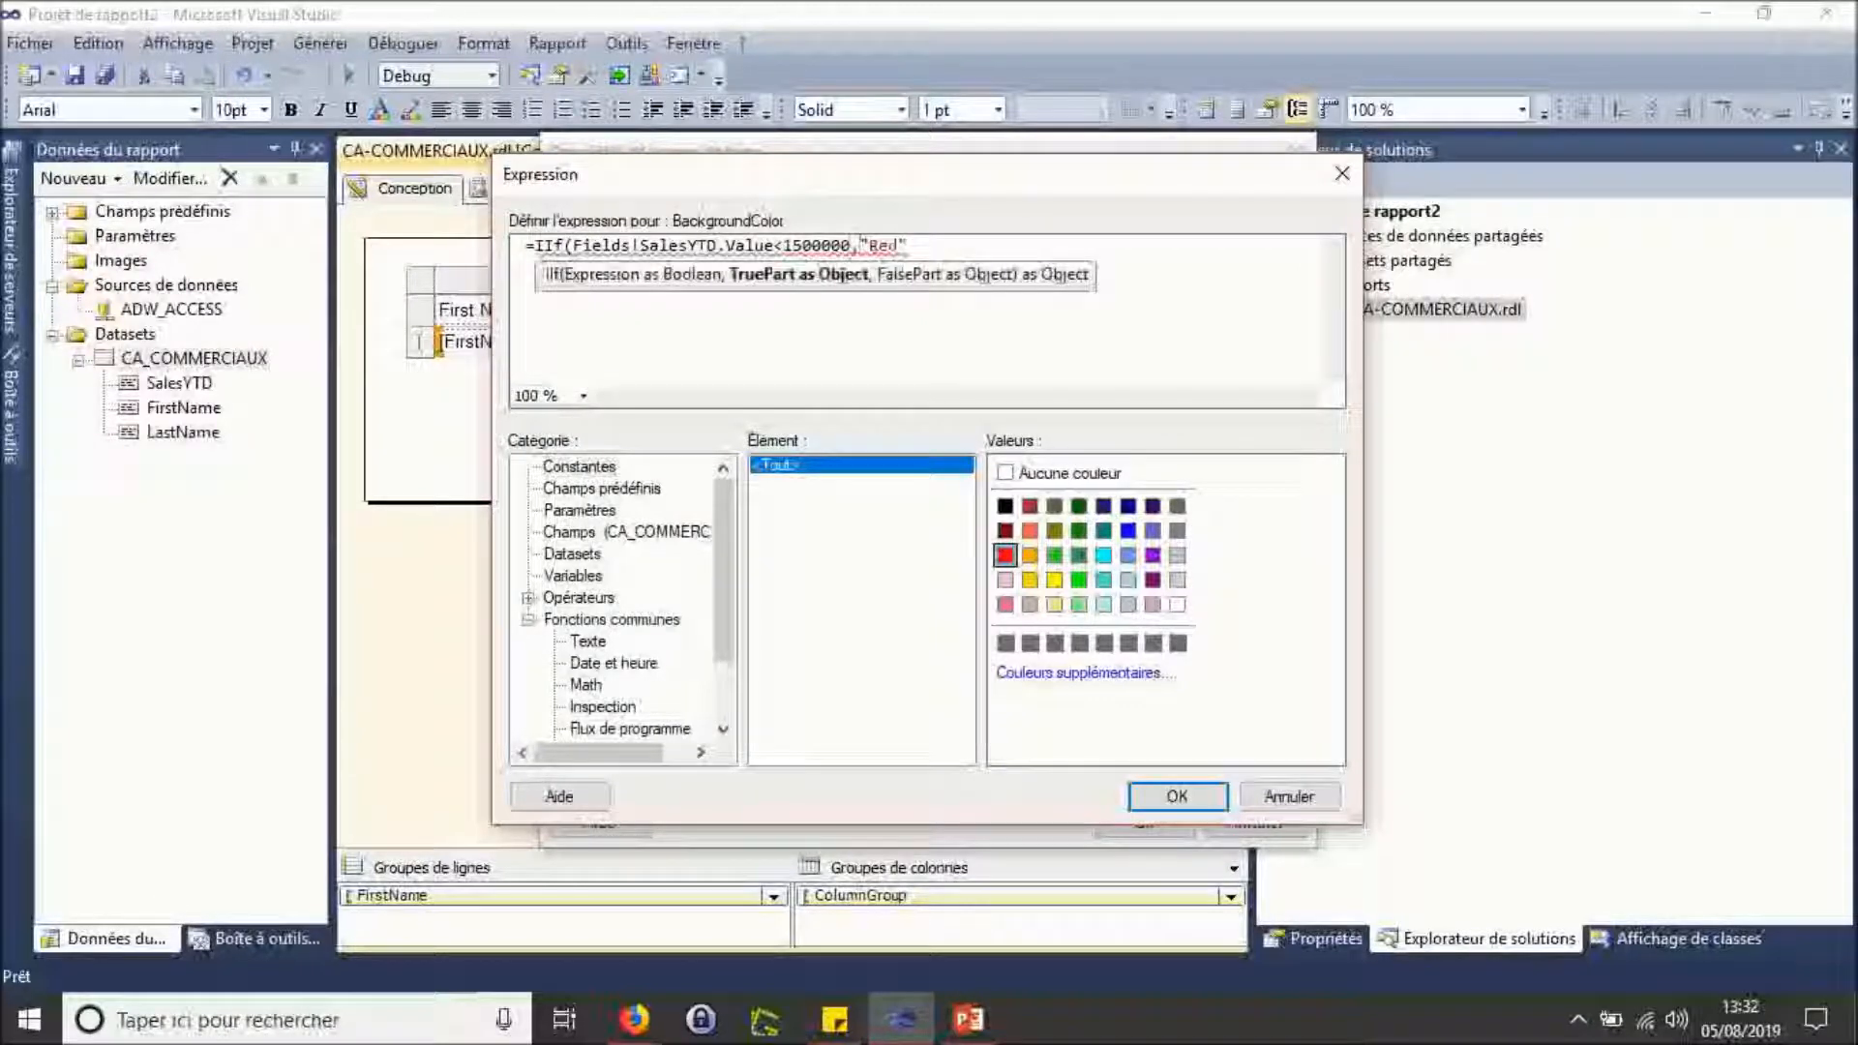
pyautogui.click(910, 245)
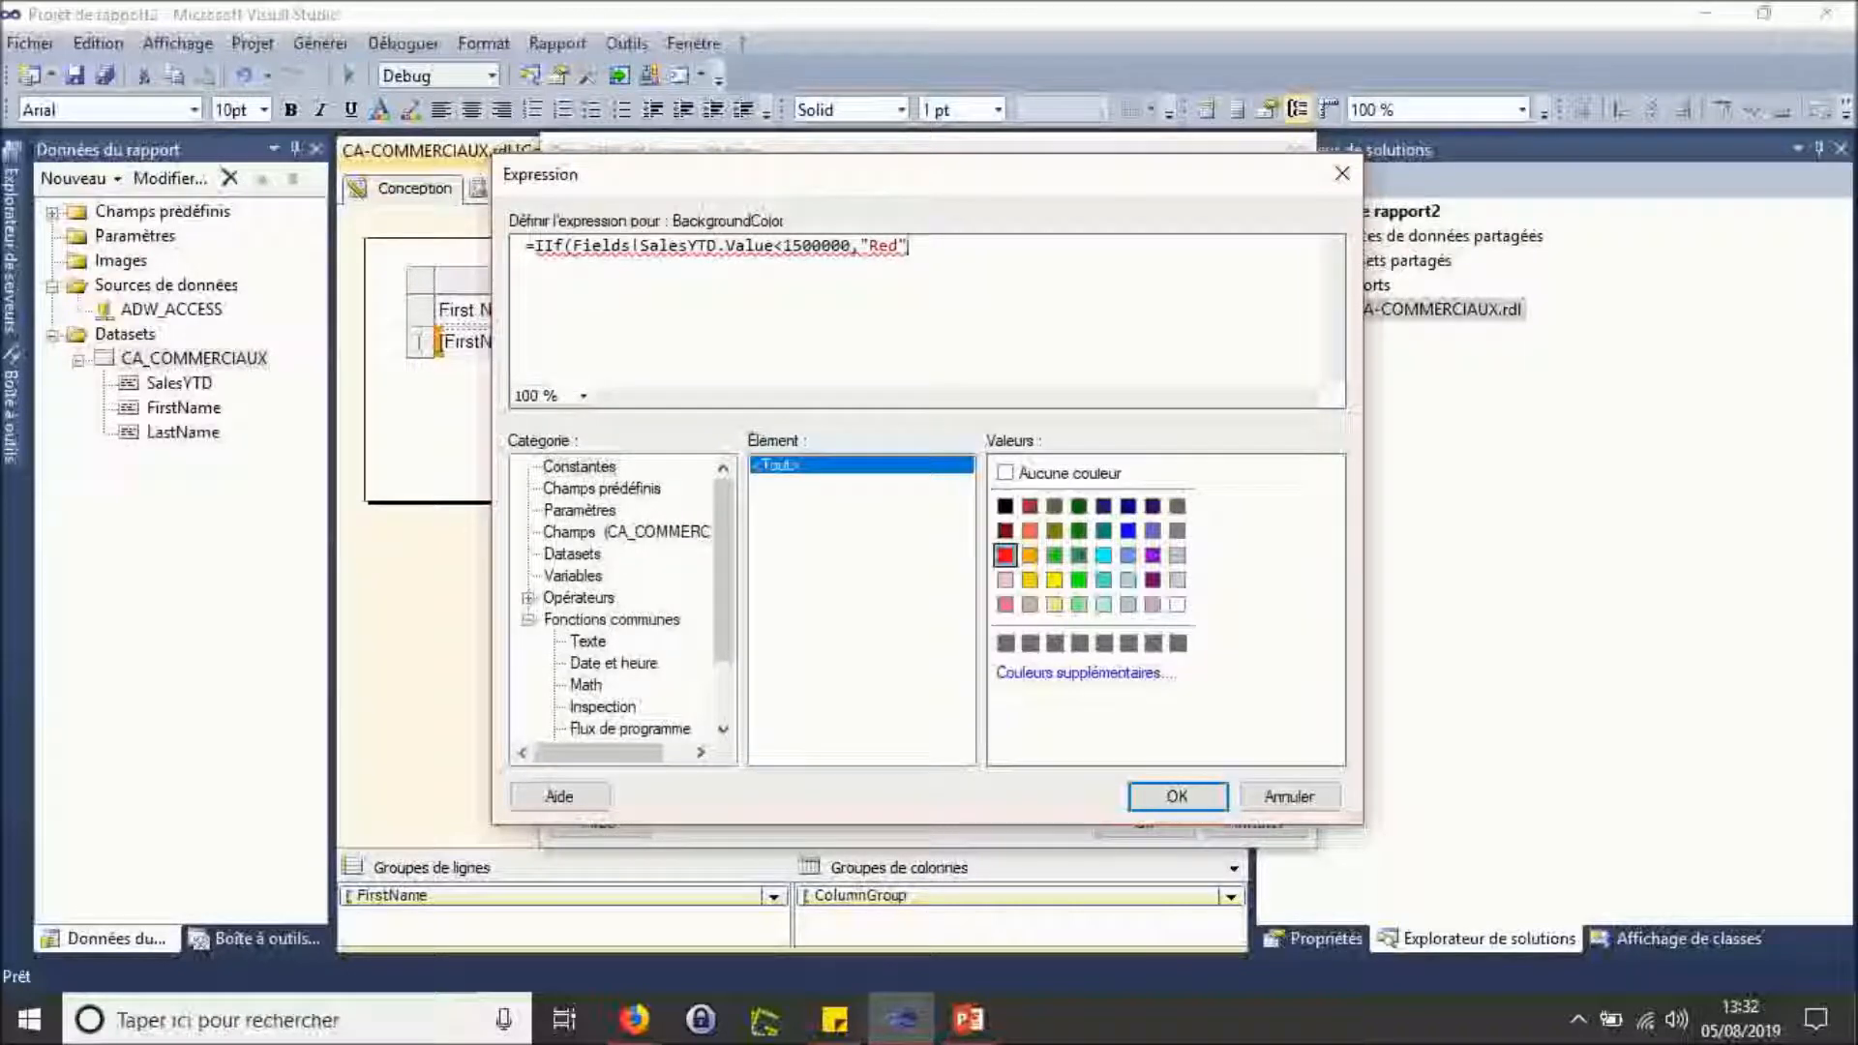
pyautogui.write(',')
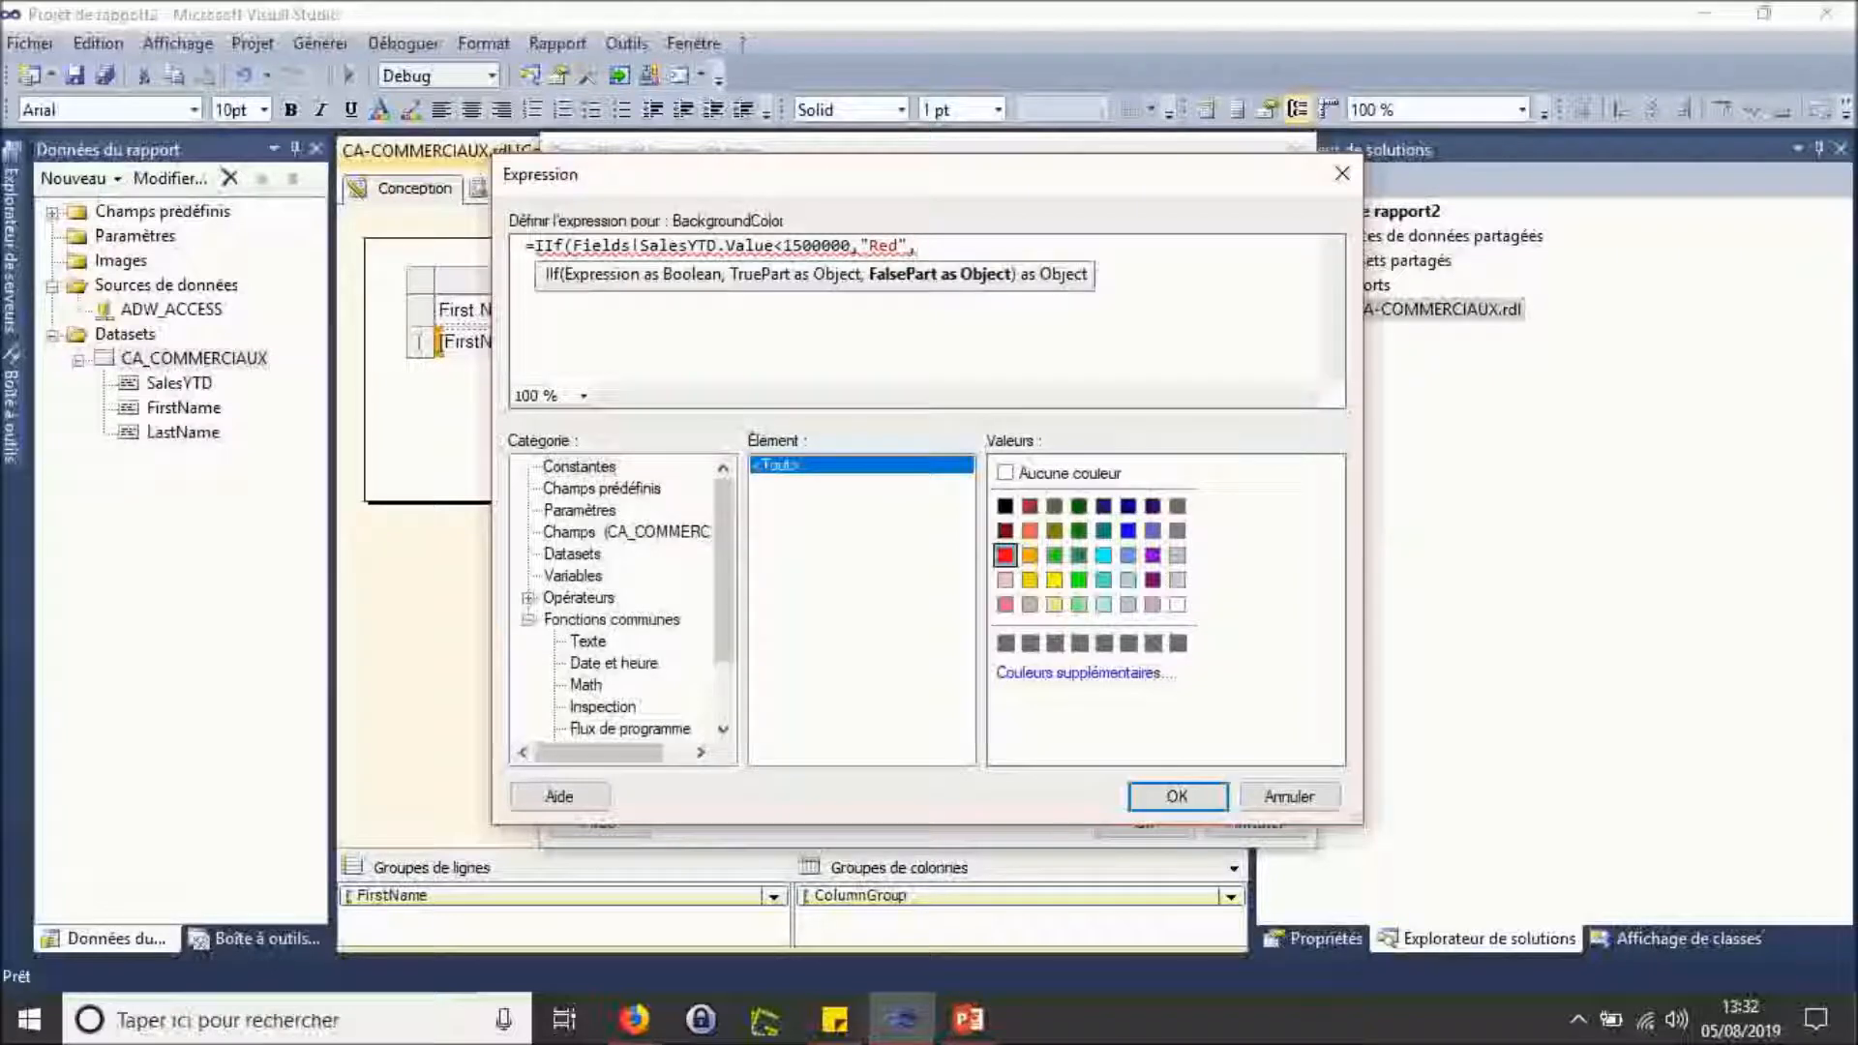
pyautogui.write('"Green"')
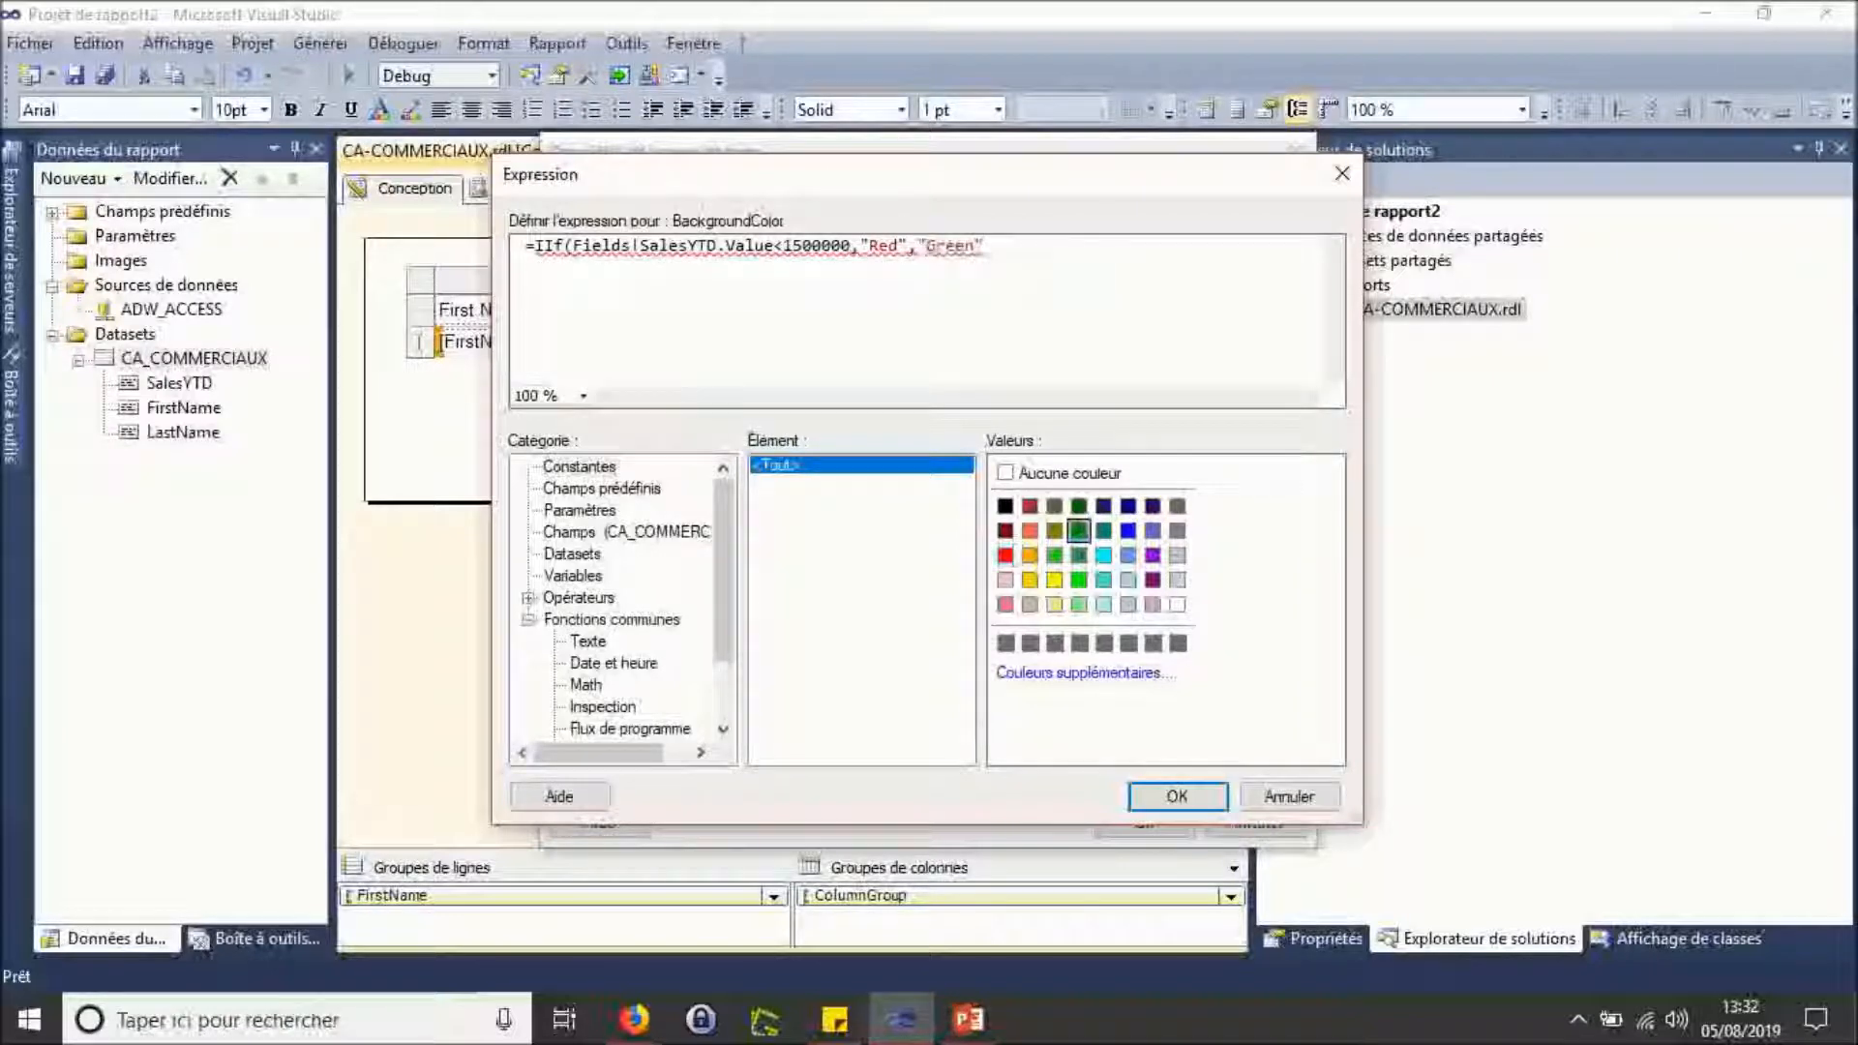
pyautogui.write(')')
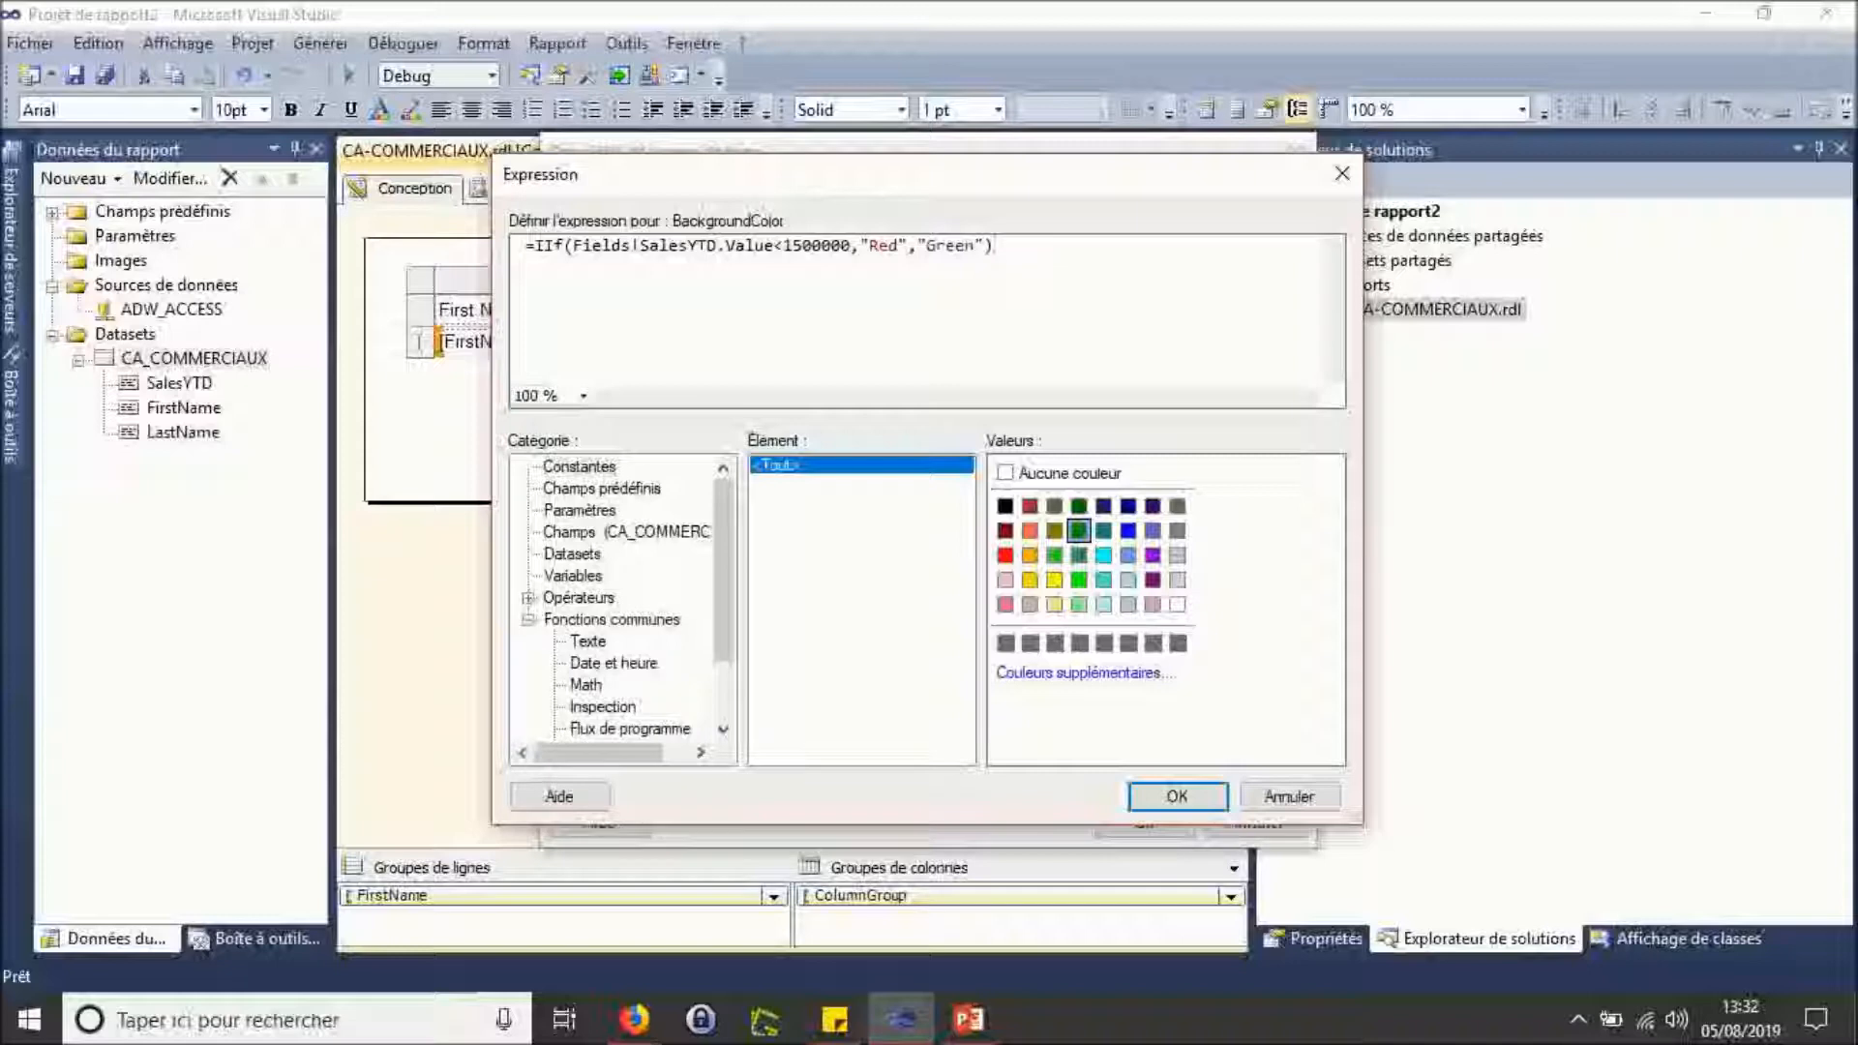
# Step: Apply the fill color expression to the SalesYTD text box and preview the report
pyautogui.click(1176, 796)
pyautogui.click(1150, 821)
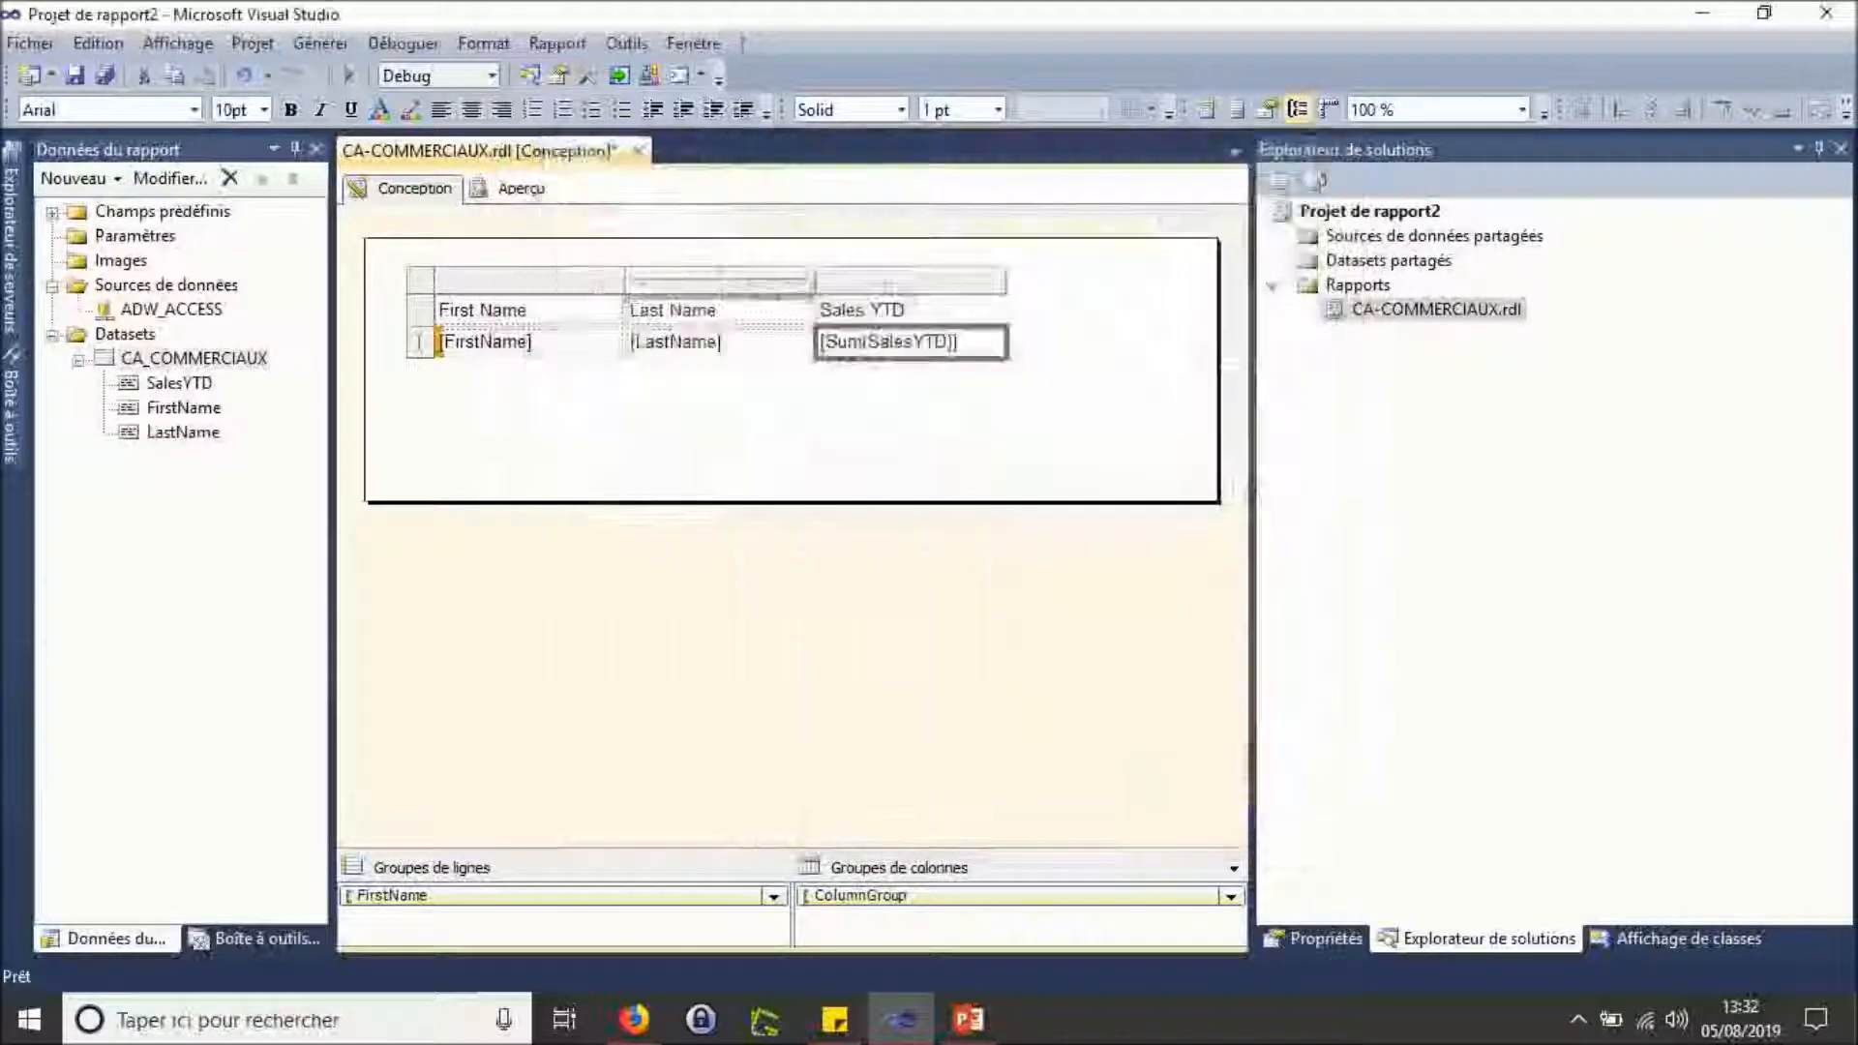
pyautogui.click(521, 188)
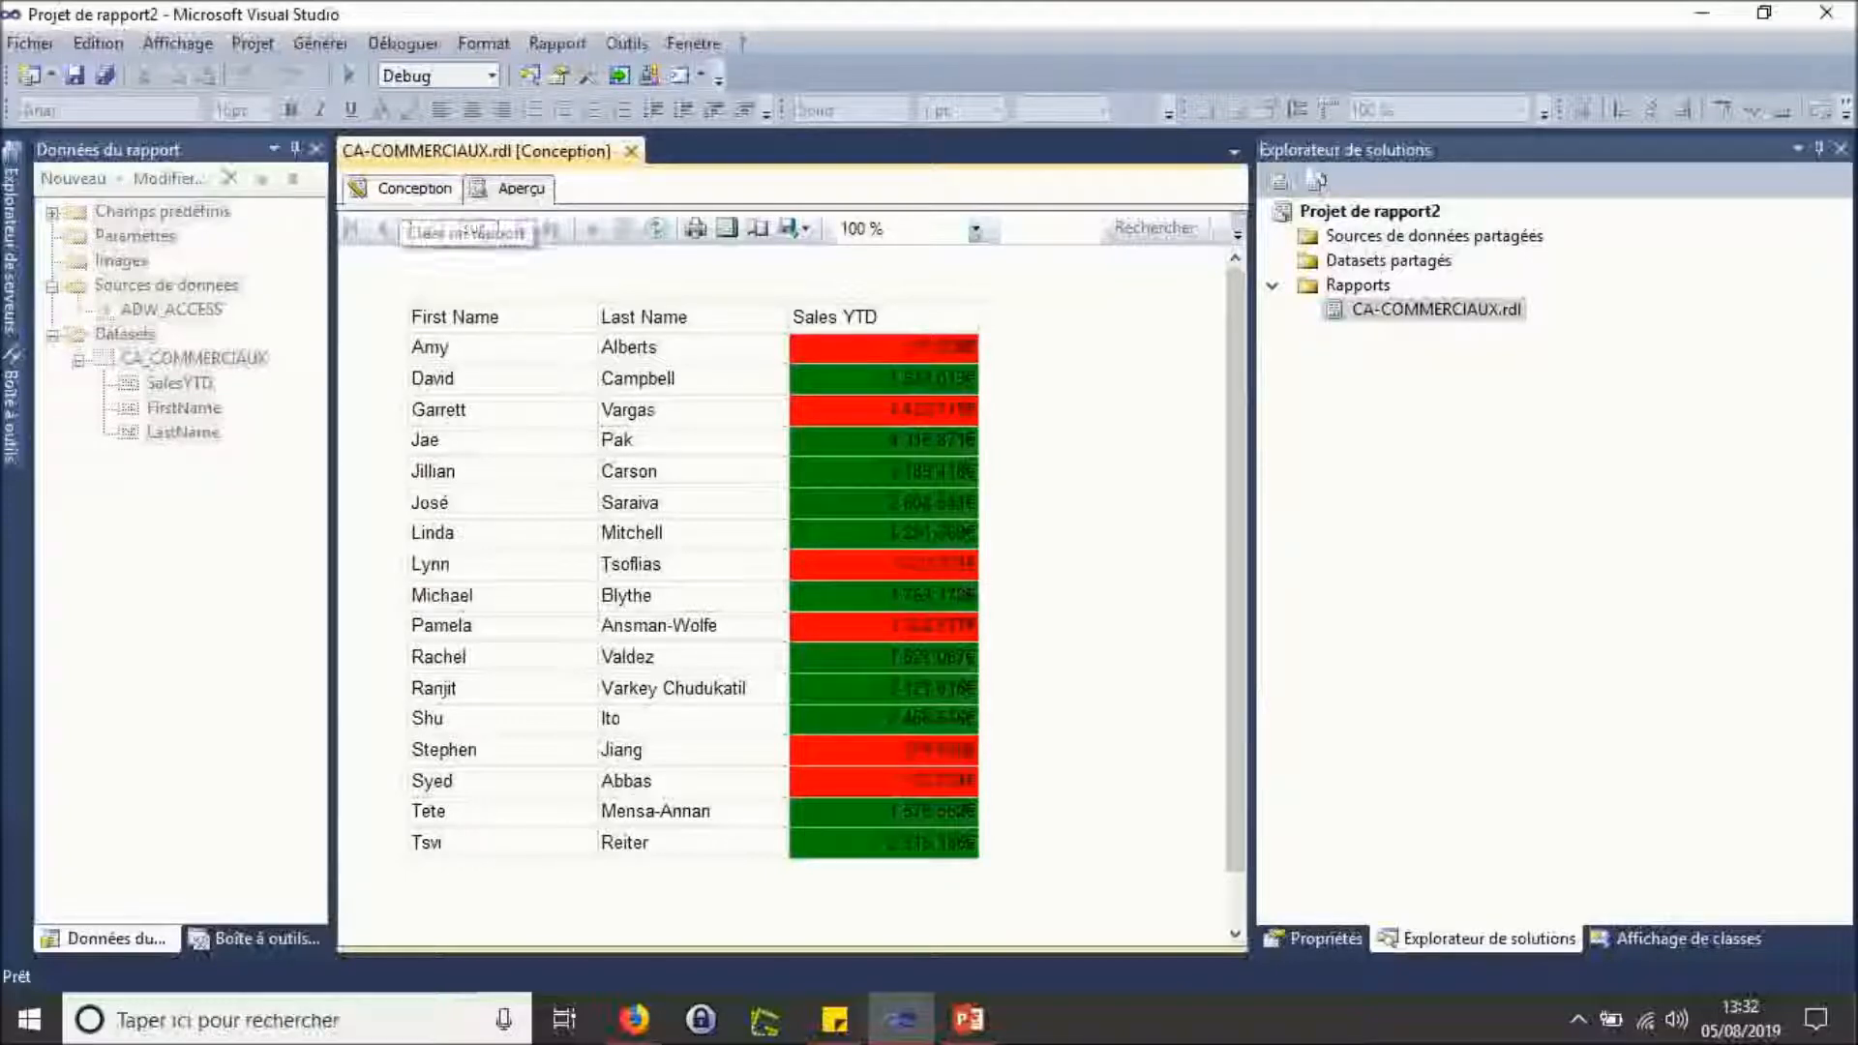
# Step: Return to the report design and examine the font settings and available text effects in the SalesYTD text box properties
pyautogui.click(414, 188)
pyautogui.rightClick(896, 346)
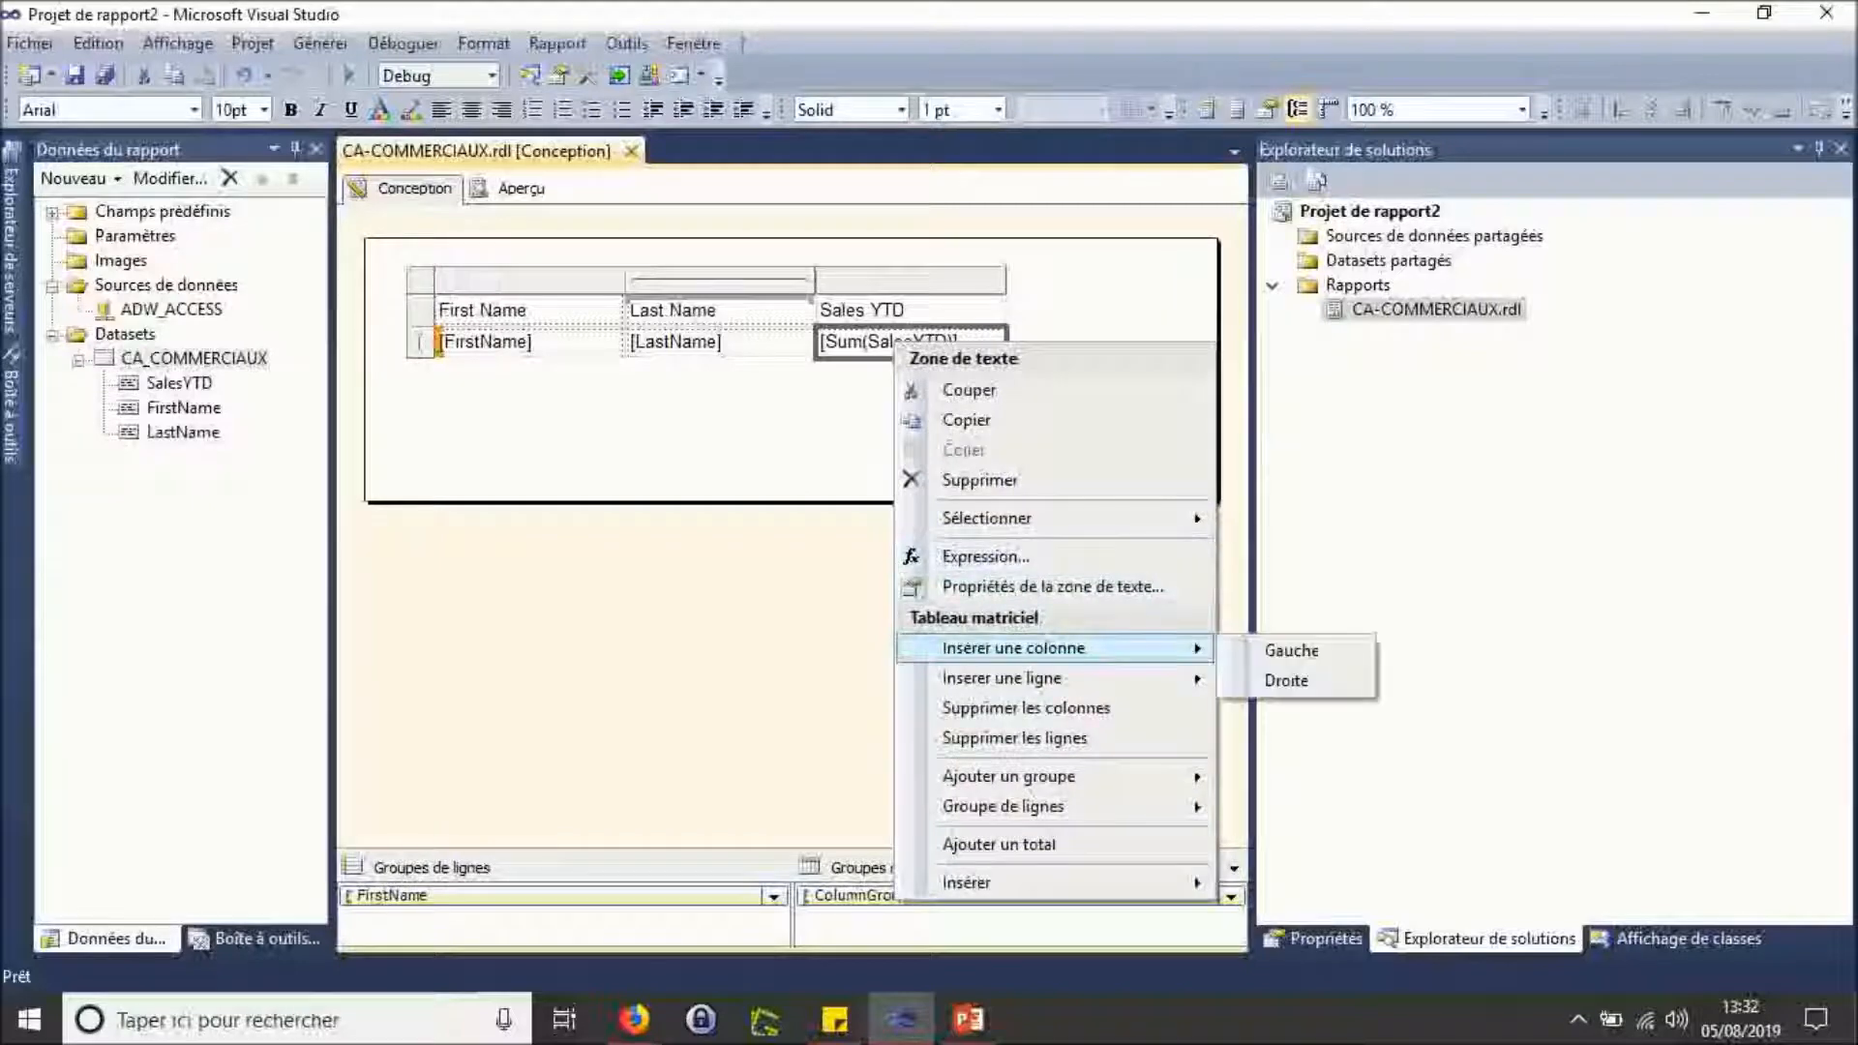
pyautogui.click(1053, 586)
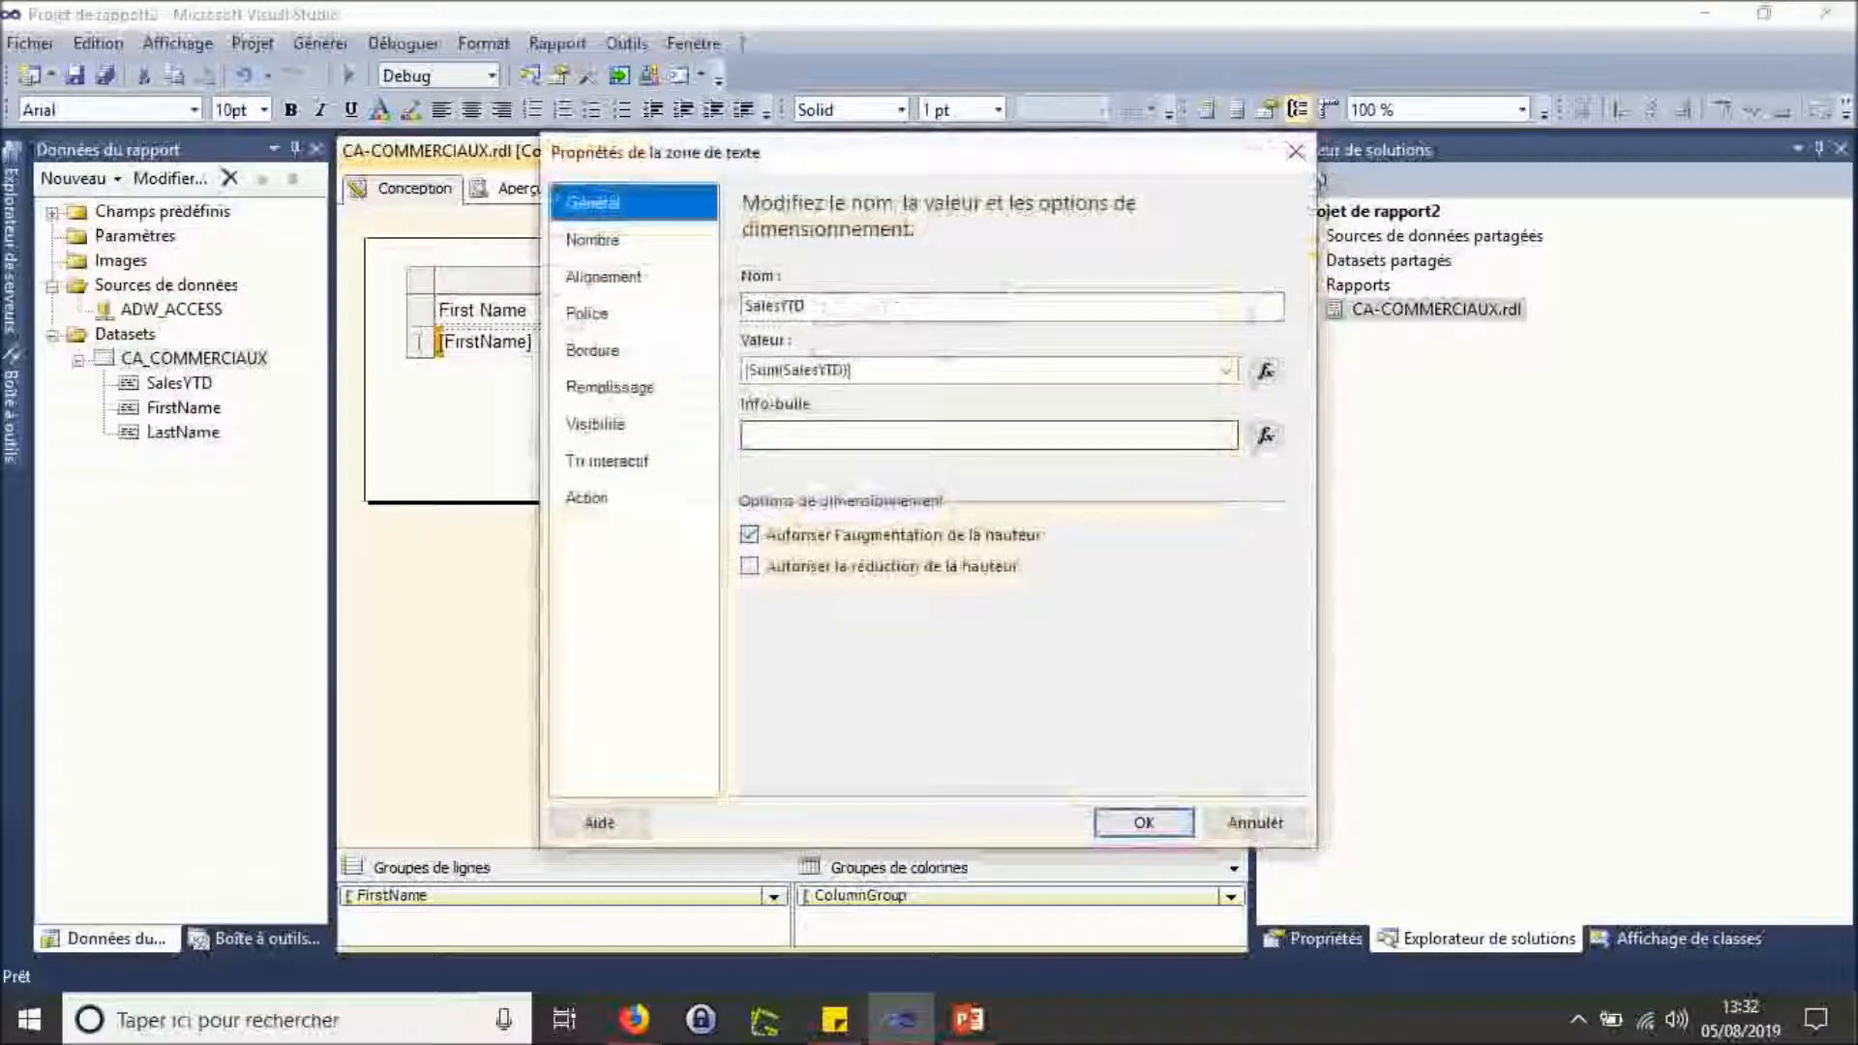
pyautogui.click(588, 313)
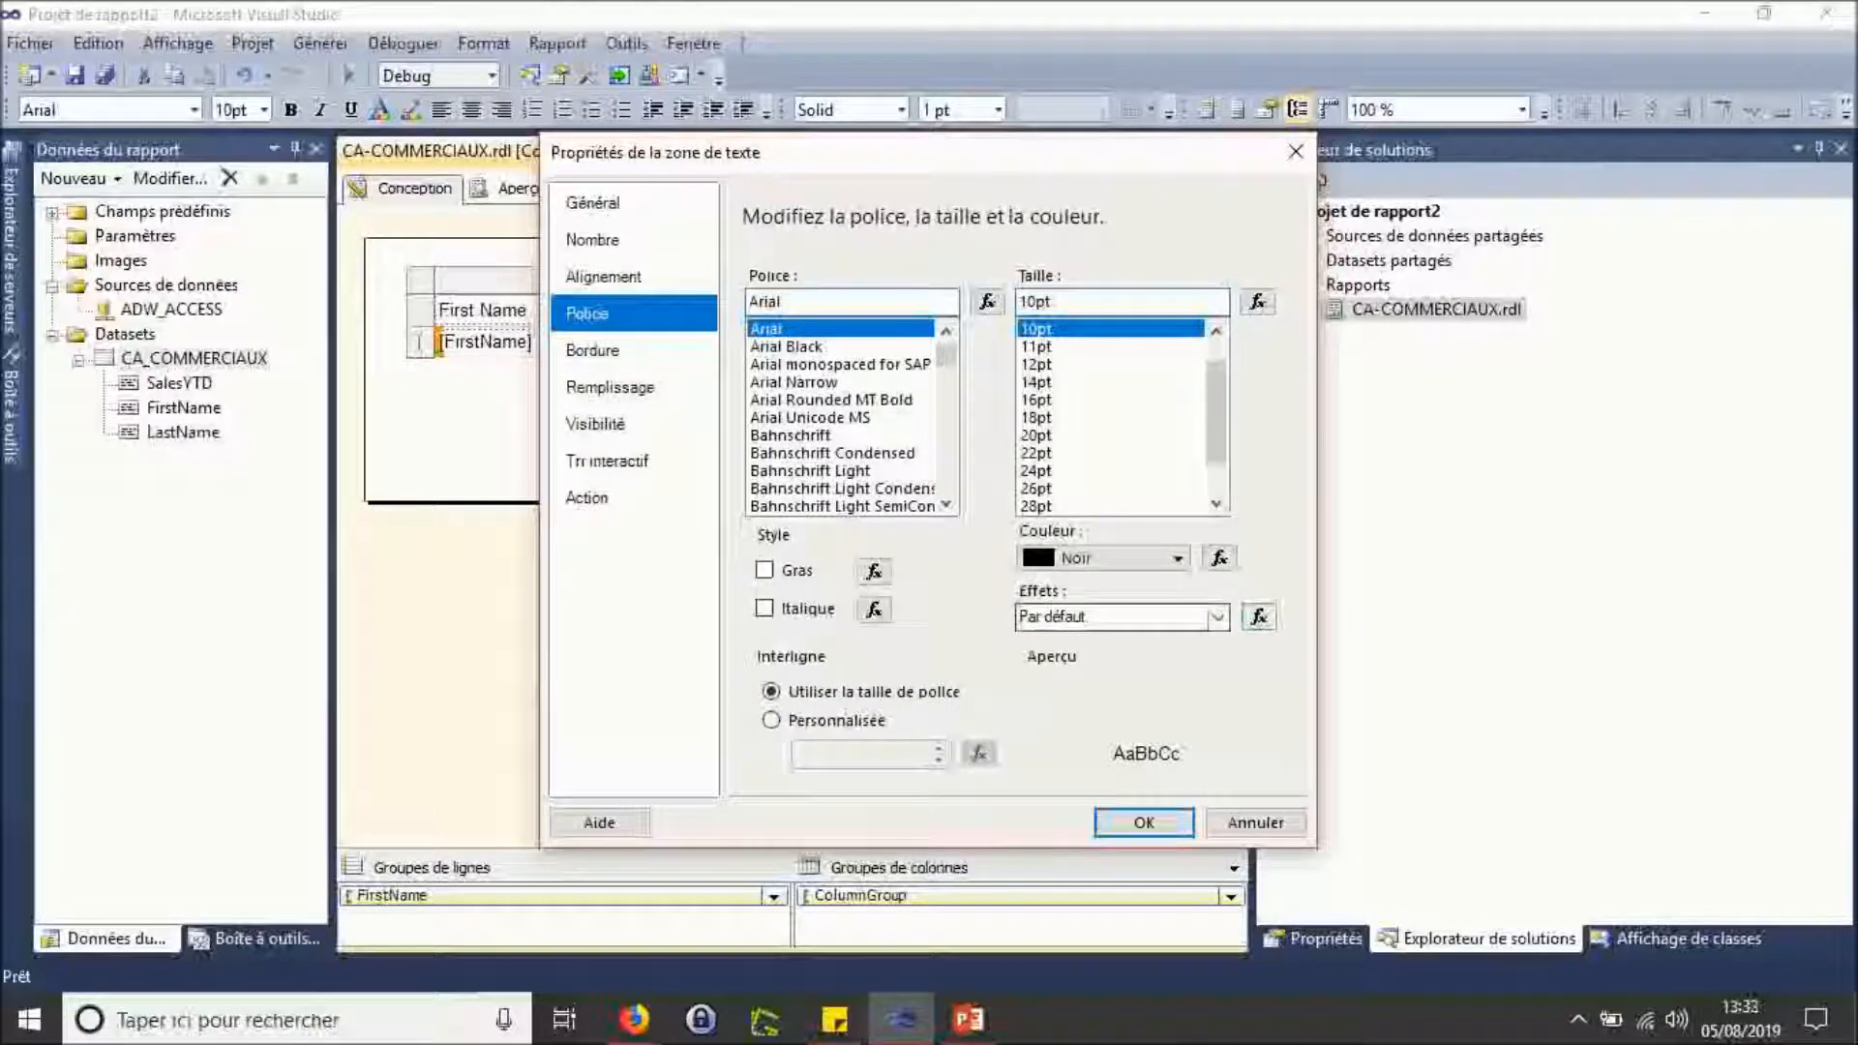
pyautogui.click(1218, 617)
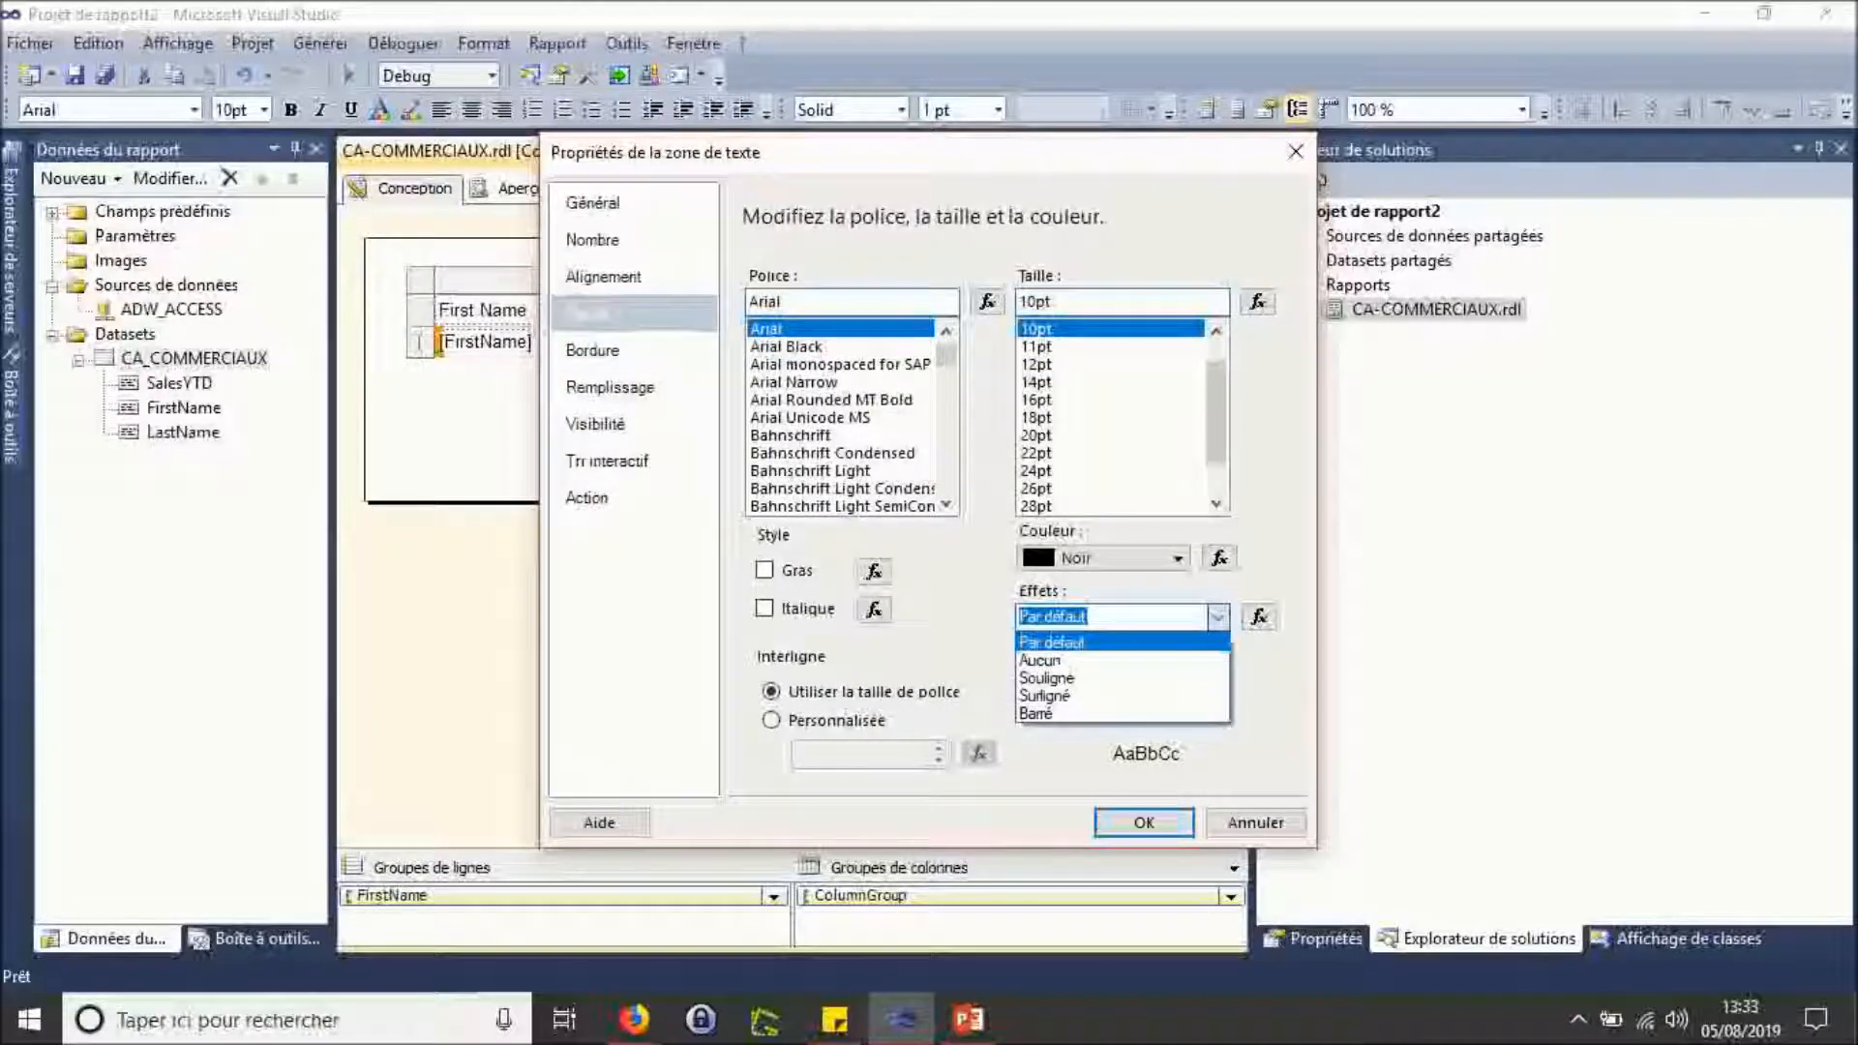
pyautogui.click(1218, 618)
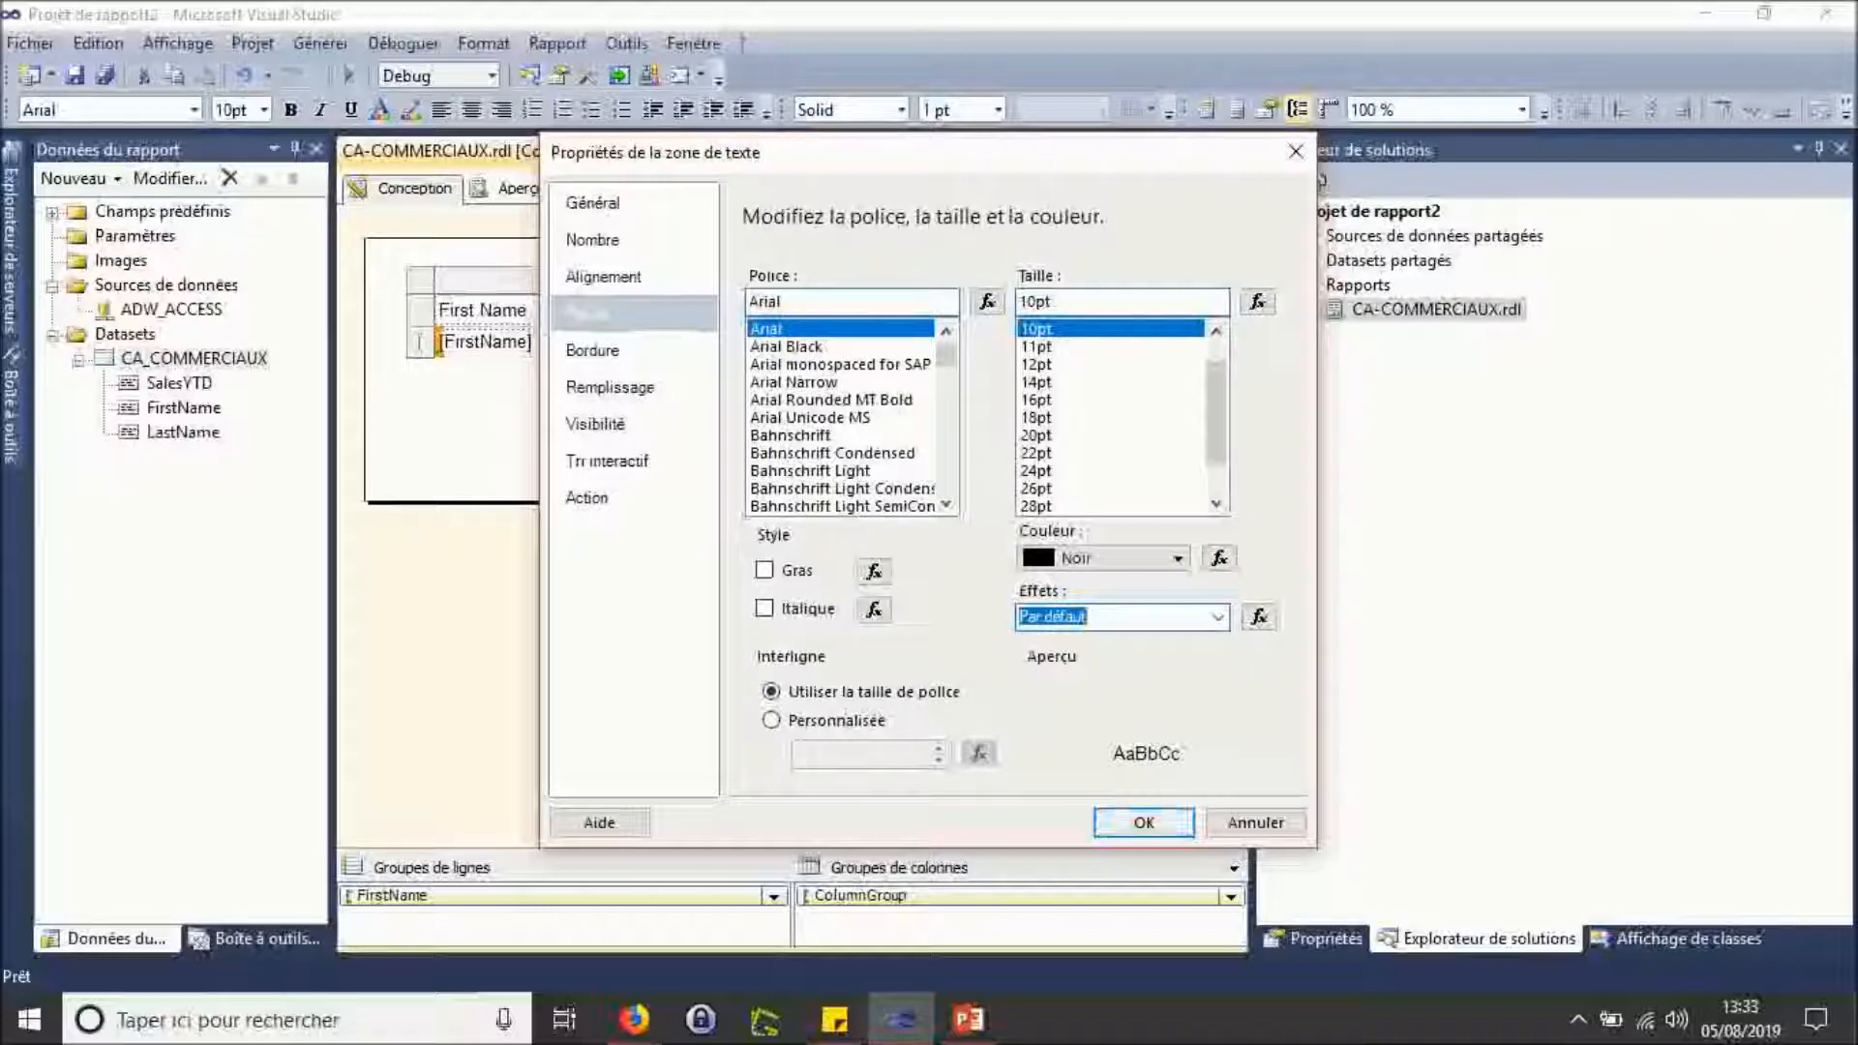
pyautogui.press('Return')
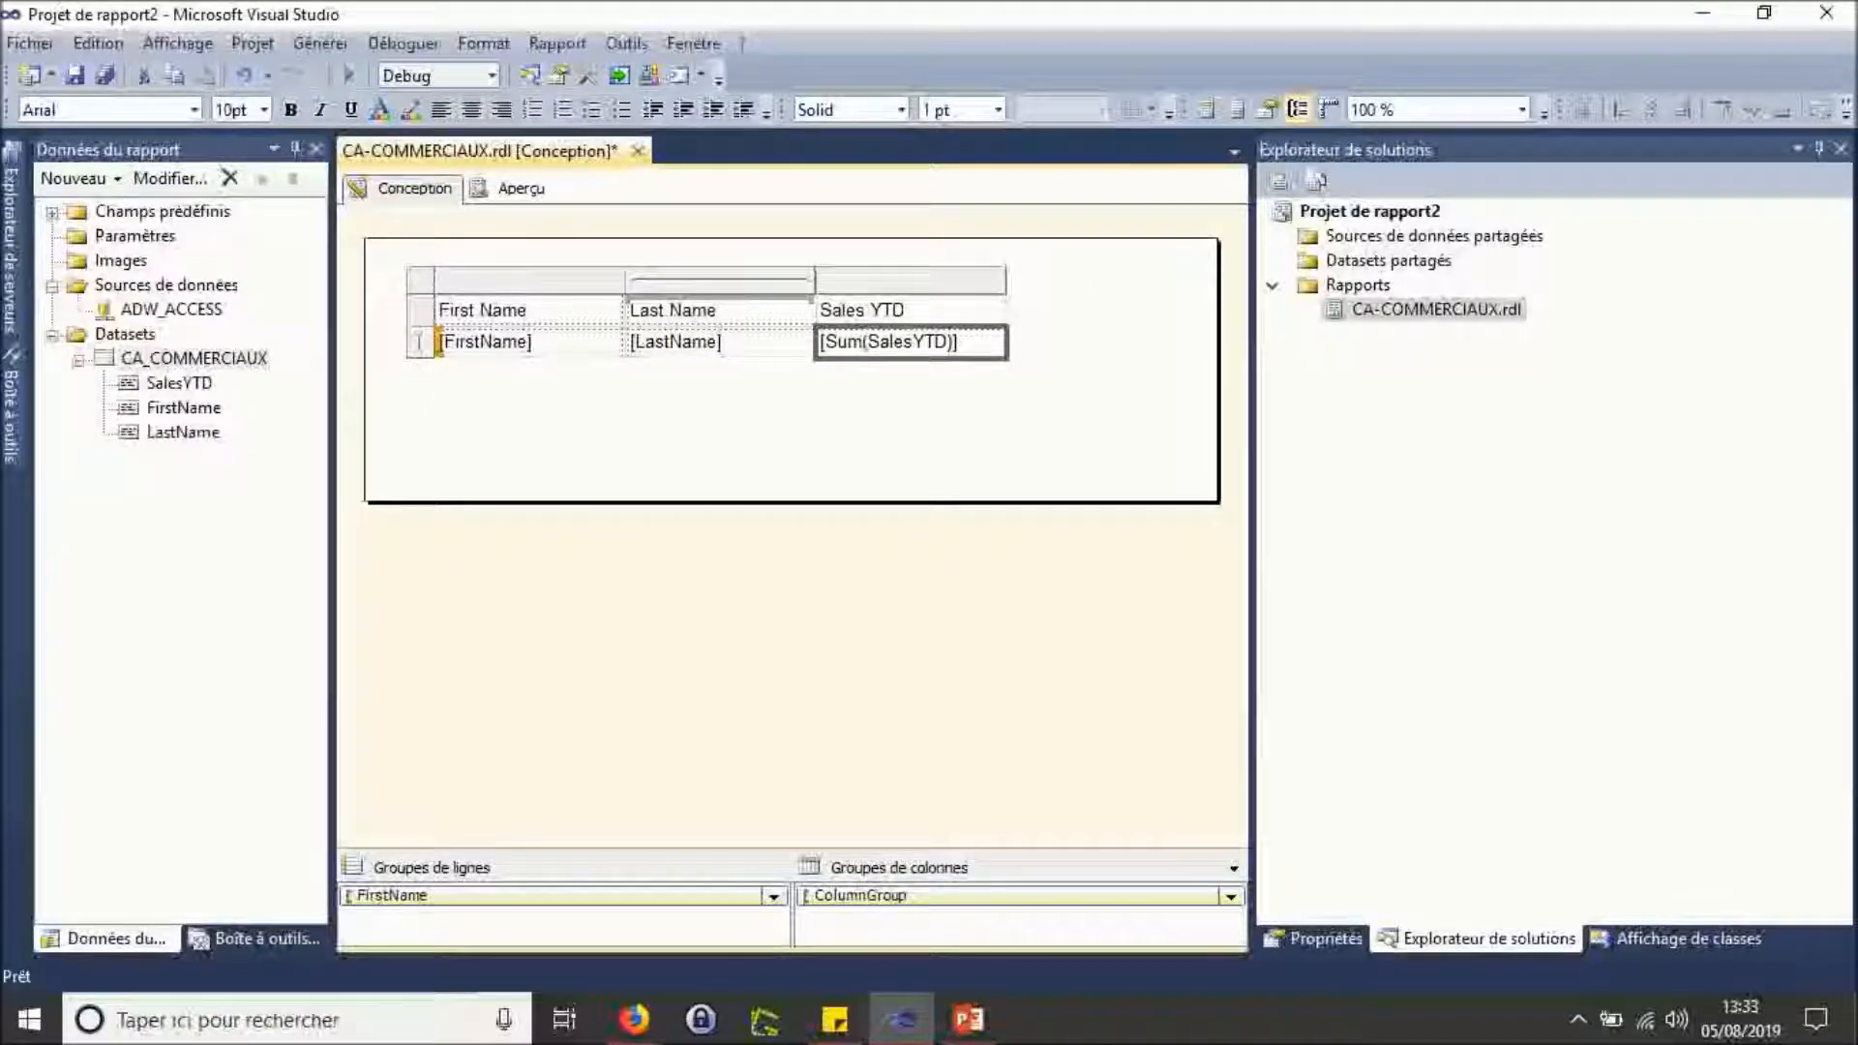
pyautogui.click(794, 65)
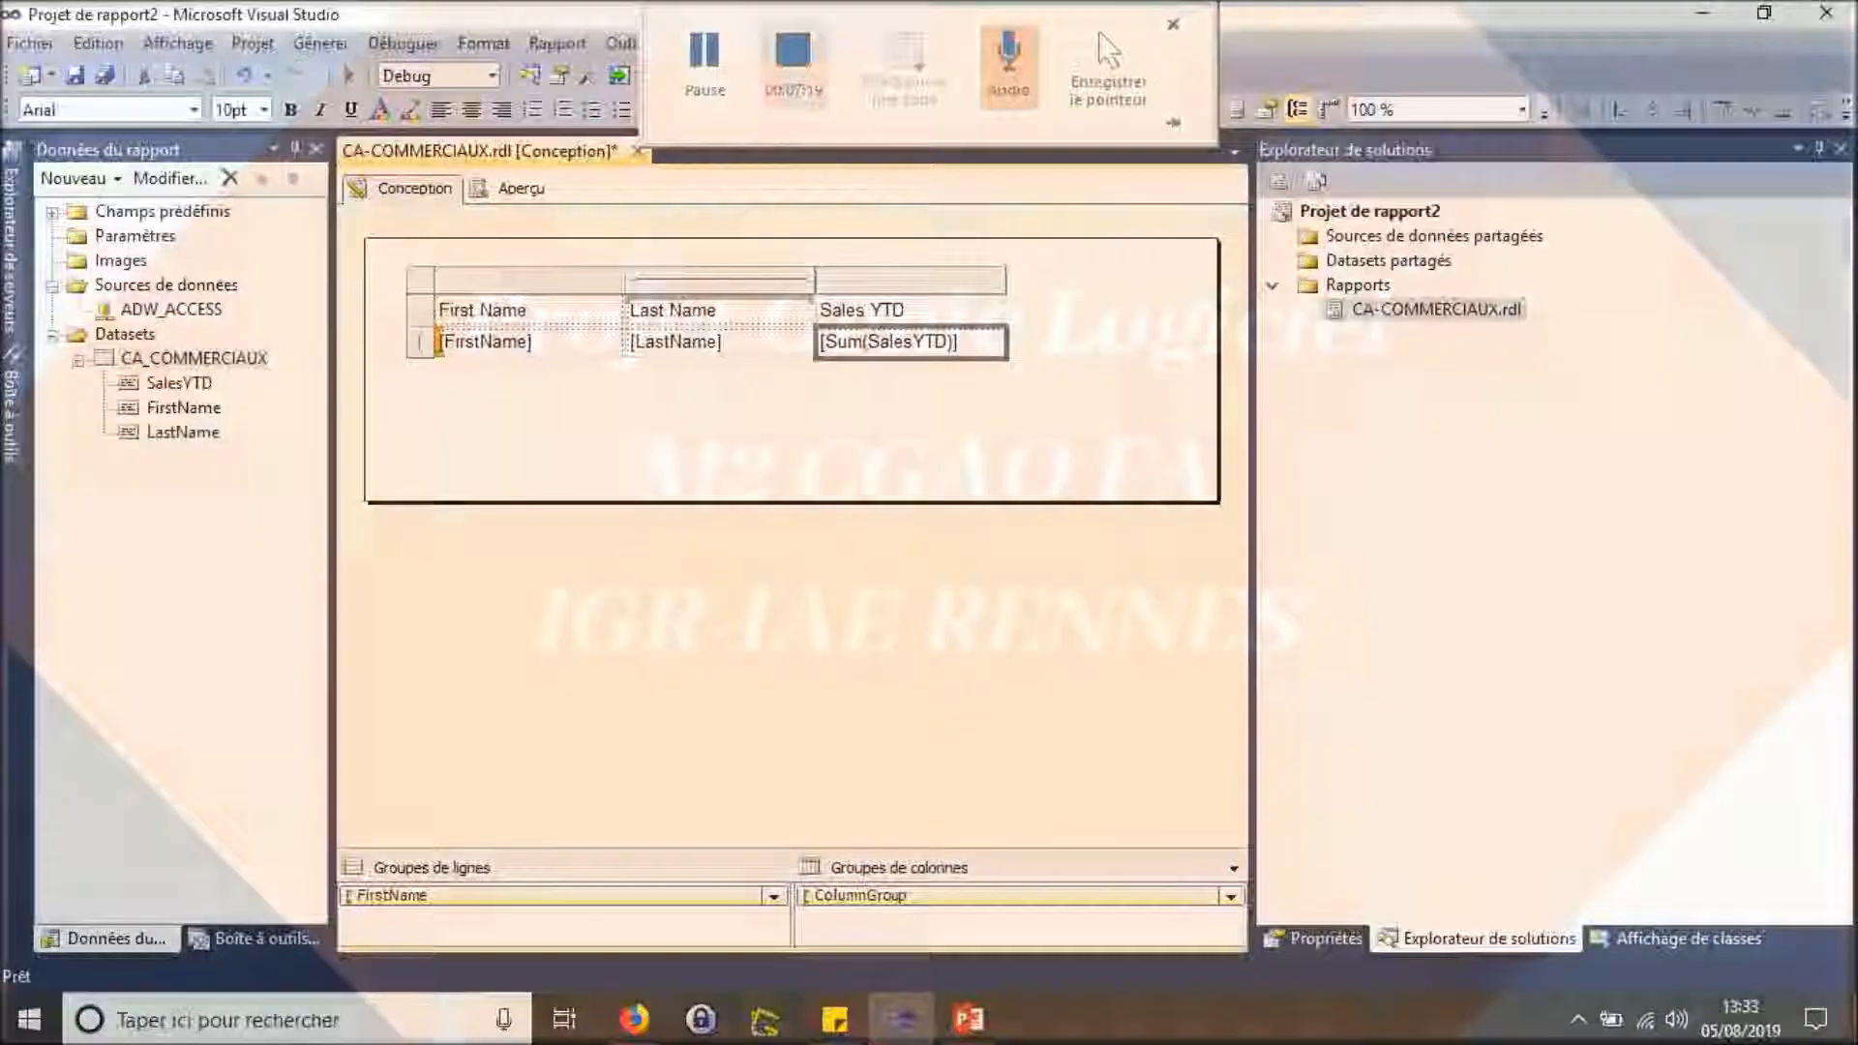